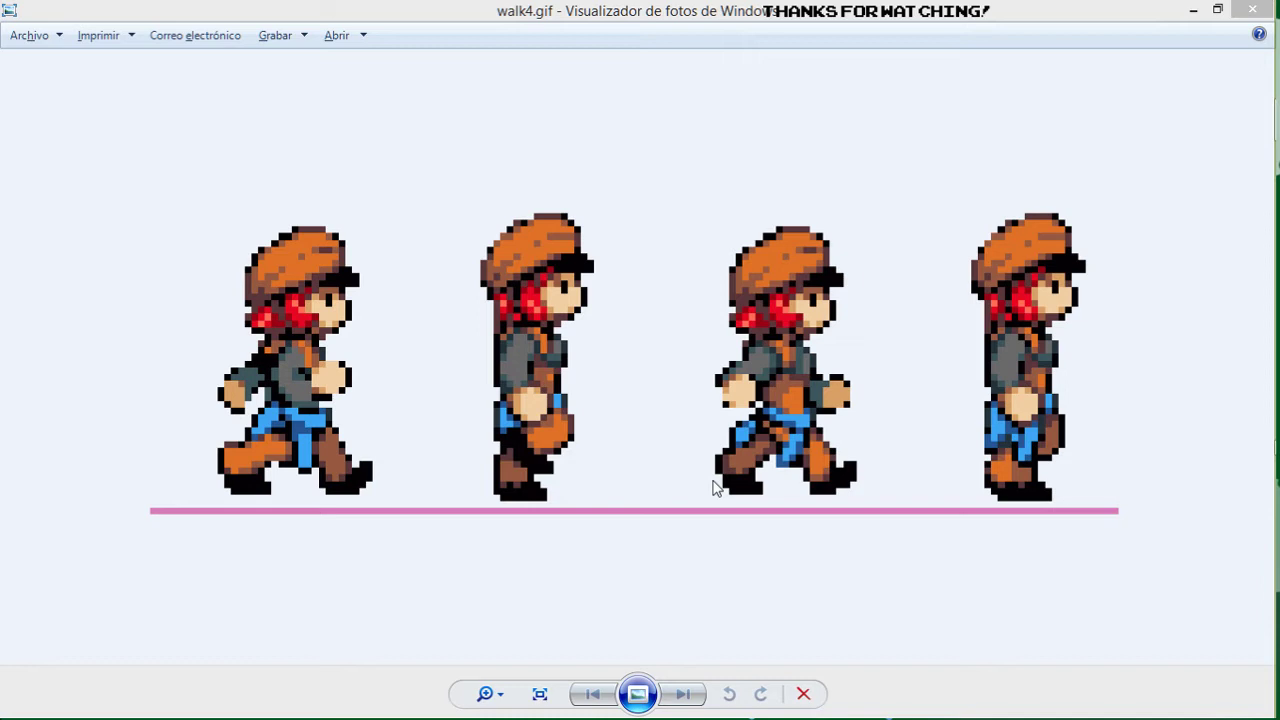
- Examine the four walking poses in walk4.gif and switch to the Scratch 2 Offline Editor
{"action": "left_click", "coordinate": [704, 450]}
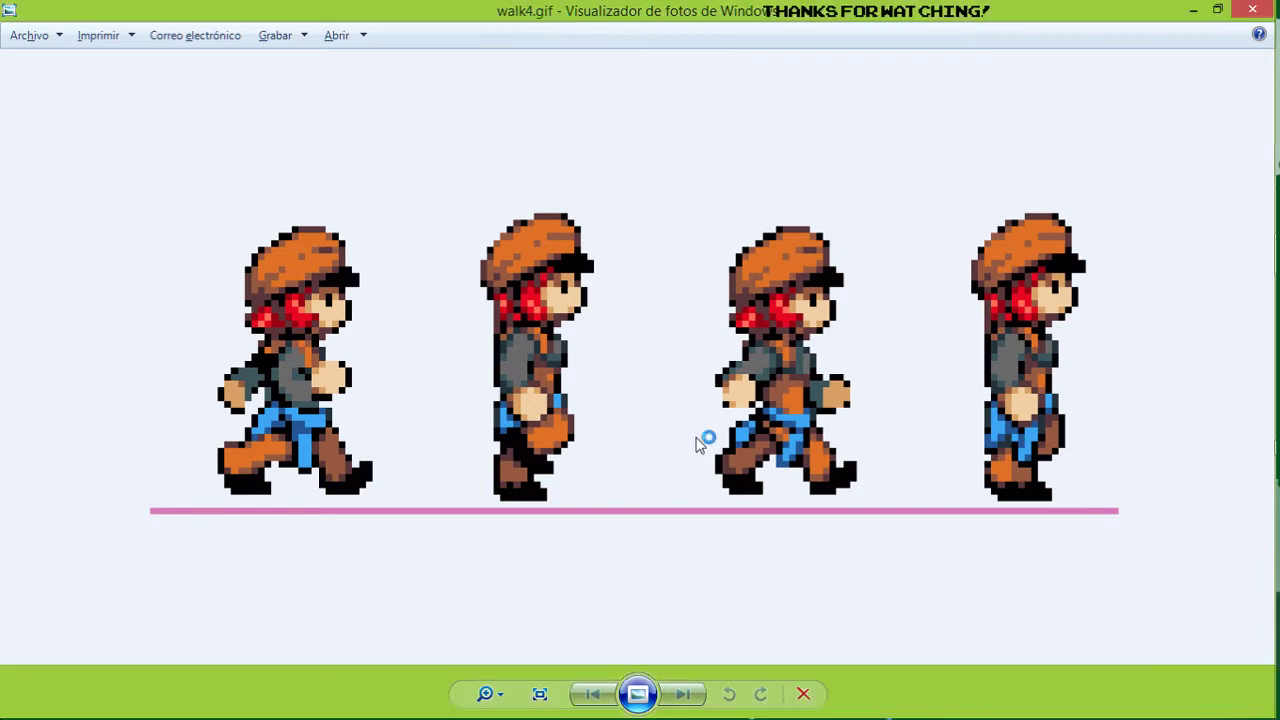
{"action": "scroll", "coordinate": [701, 446], "scroll_direction": "down", "scroll_amount": 2}
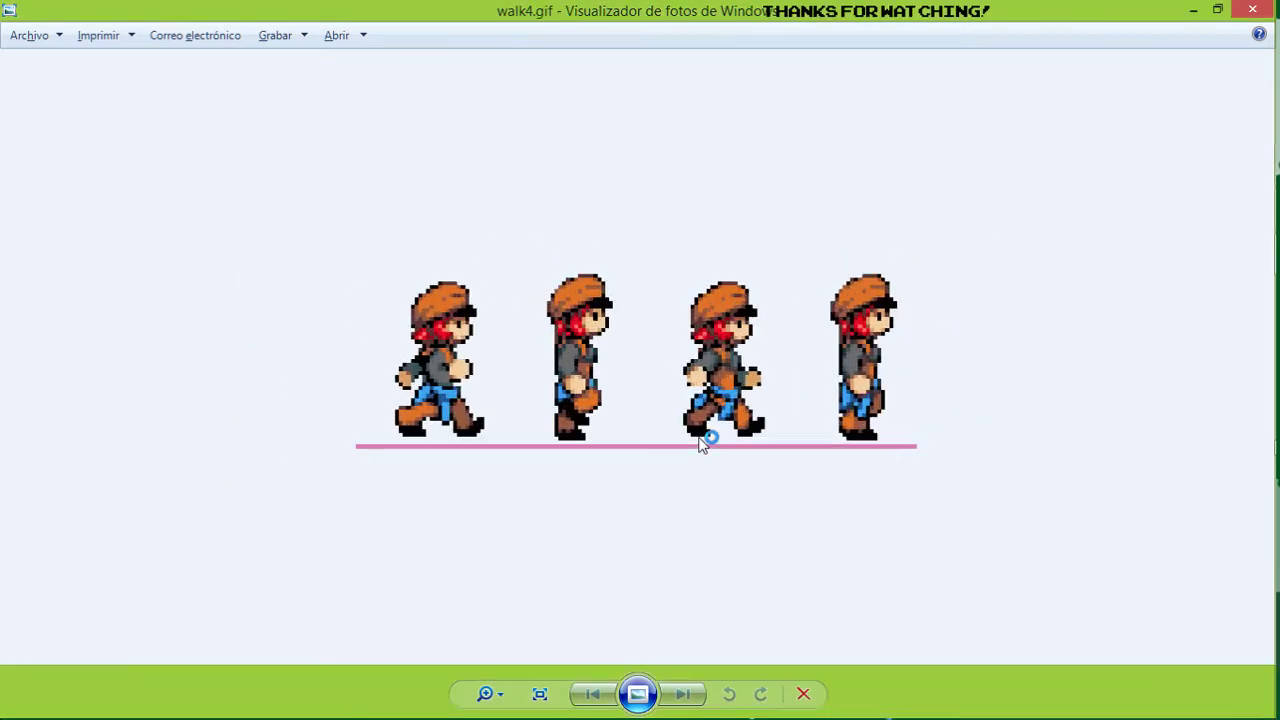
{"action": "scroll", "coordinate": [701, 446], "scroll_direction": "up", "scroll_amount": 2}
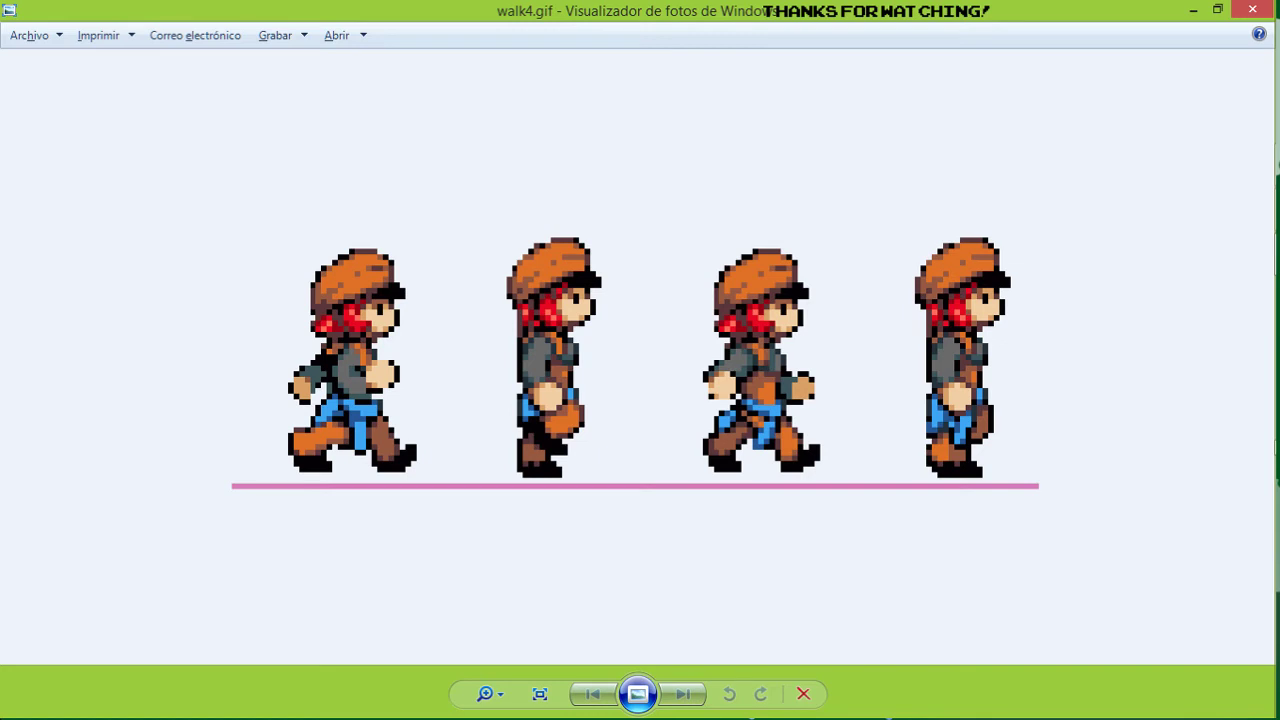
{"action": "key", "text": "alt+Tab"}
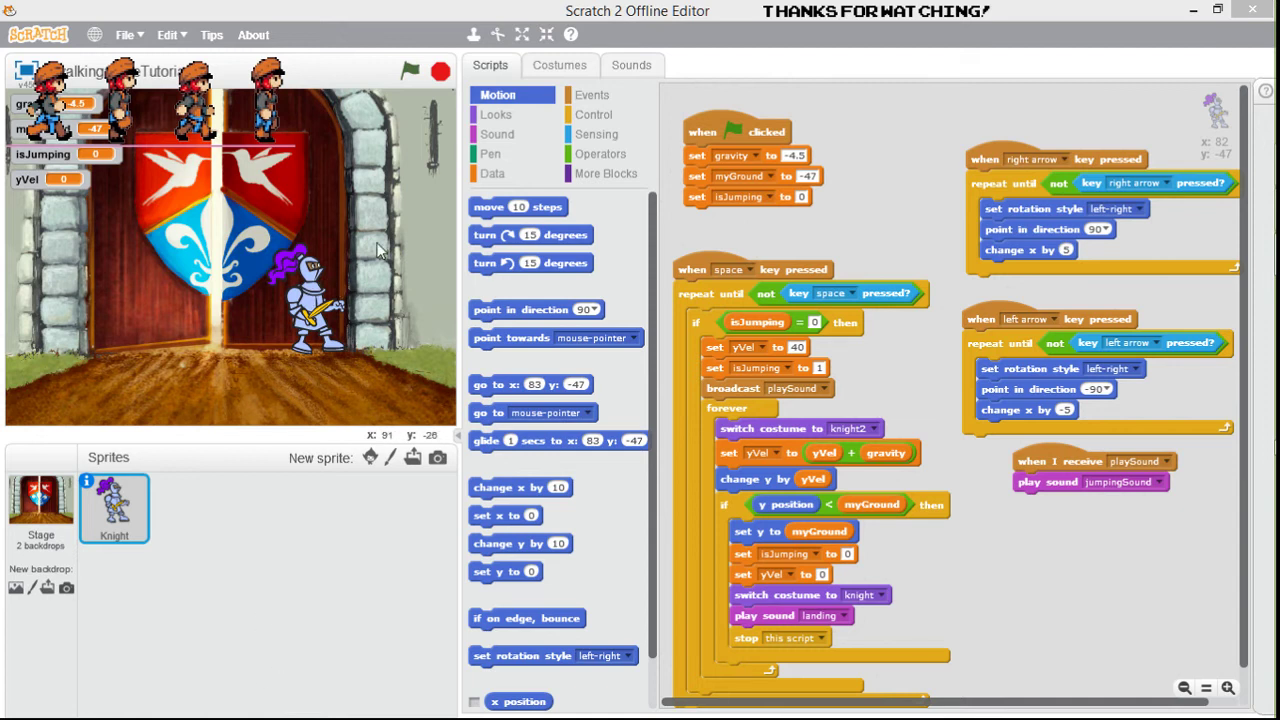
- Rename the Knight sprite's first costume as knightStanding
{"action": "left_click", "coordinate": [577, 72]}
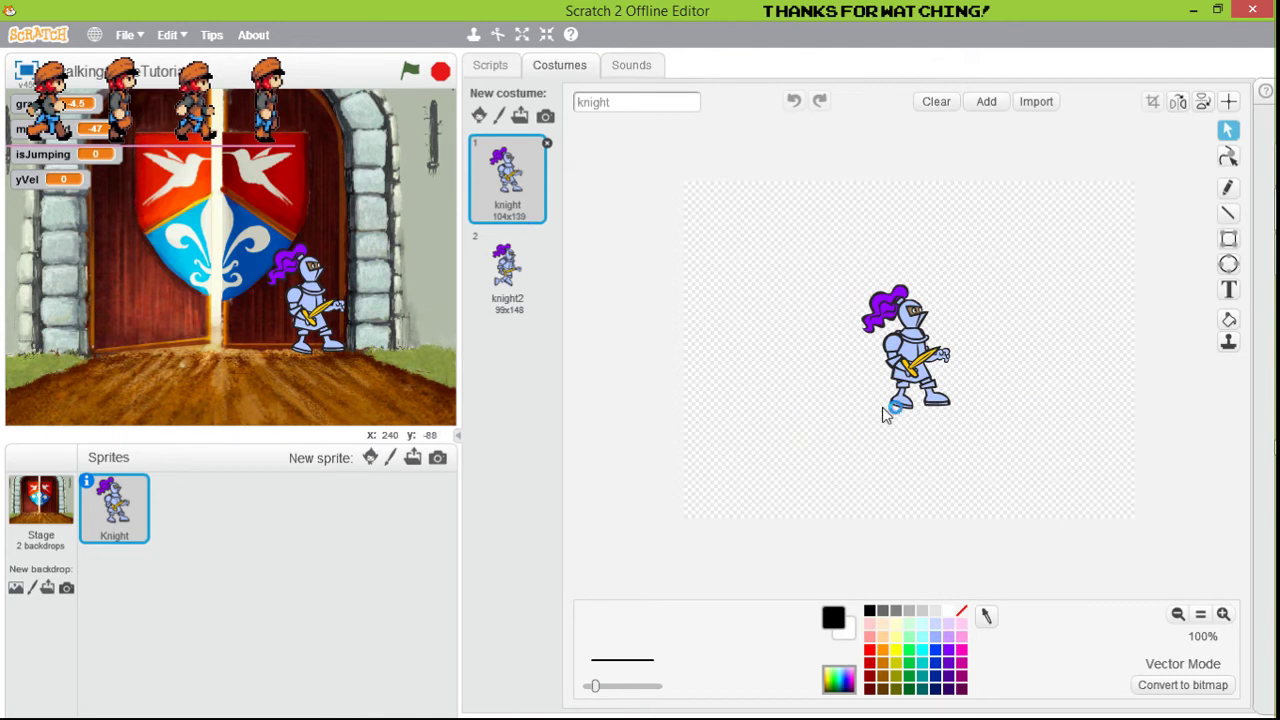
{"action": "left_click", "coordinate": [513, 278]}
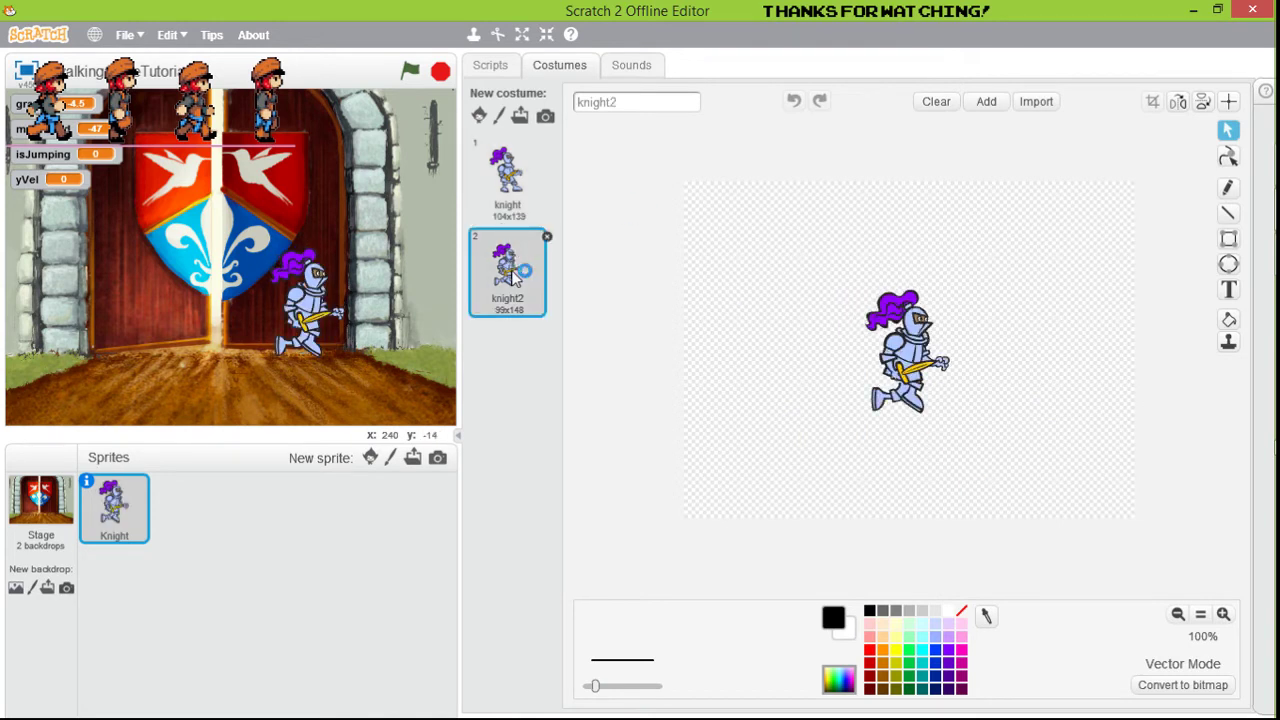
{"action": "left_click", "coordinate": [506, 187]}
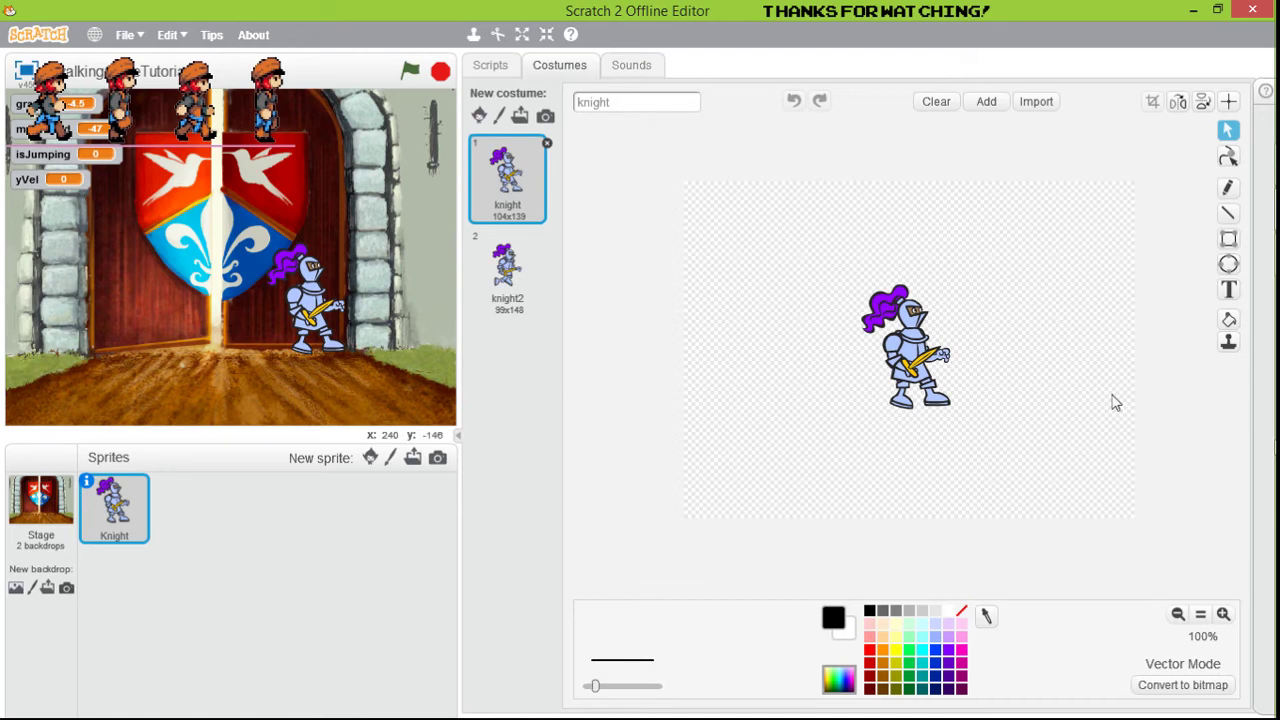
{"action": "left_click", "coordinate": [1223, 615]}
{"action": "left_click", "coordinate": [1223, 615]}
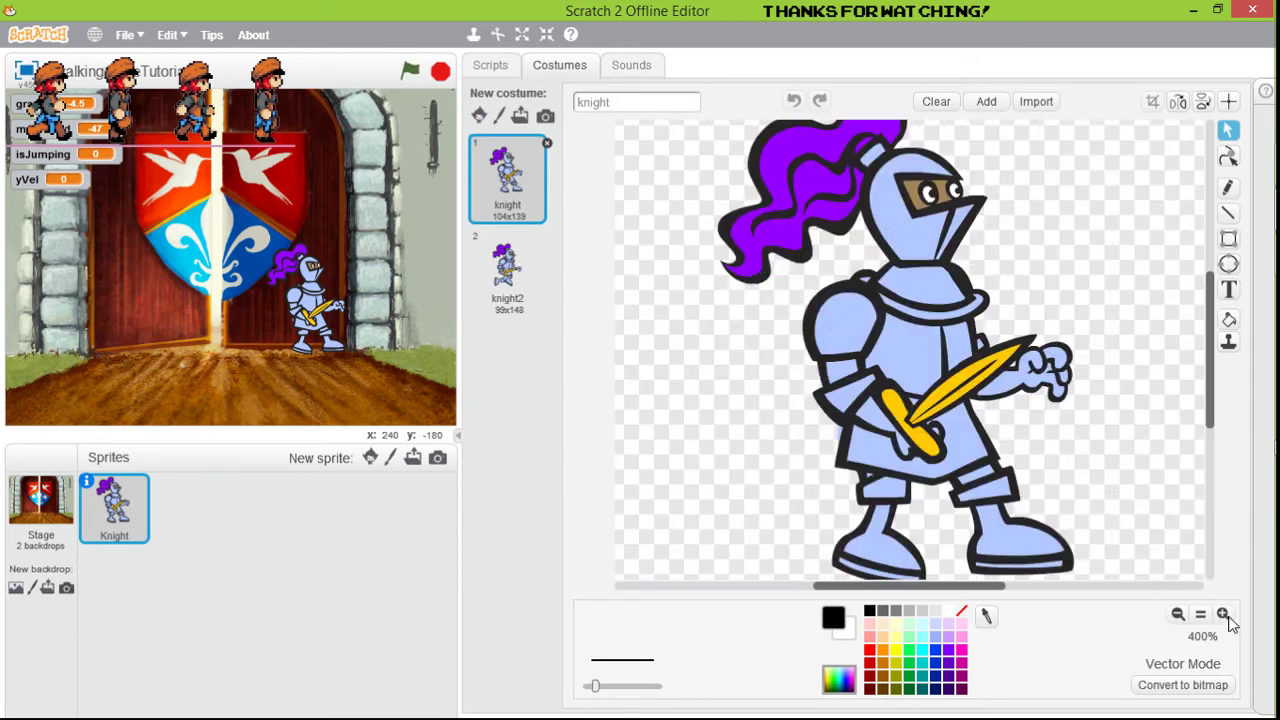
{"action": "left_click", "coordinate": [1177, 615]}
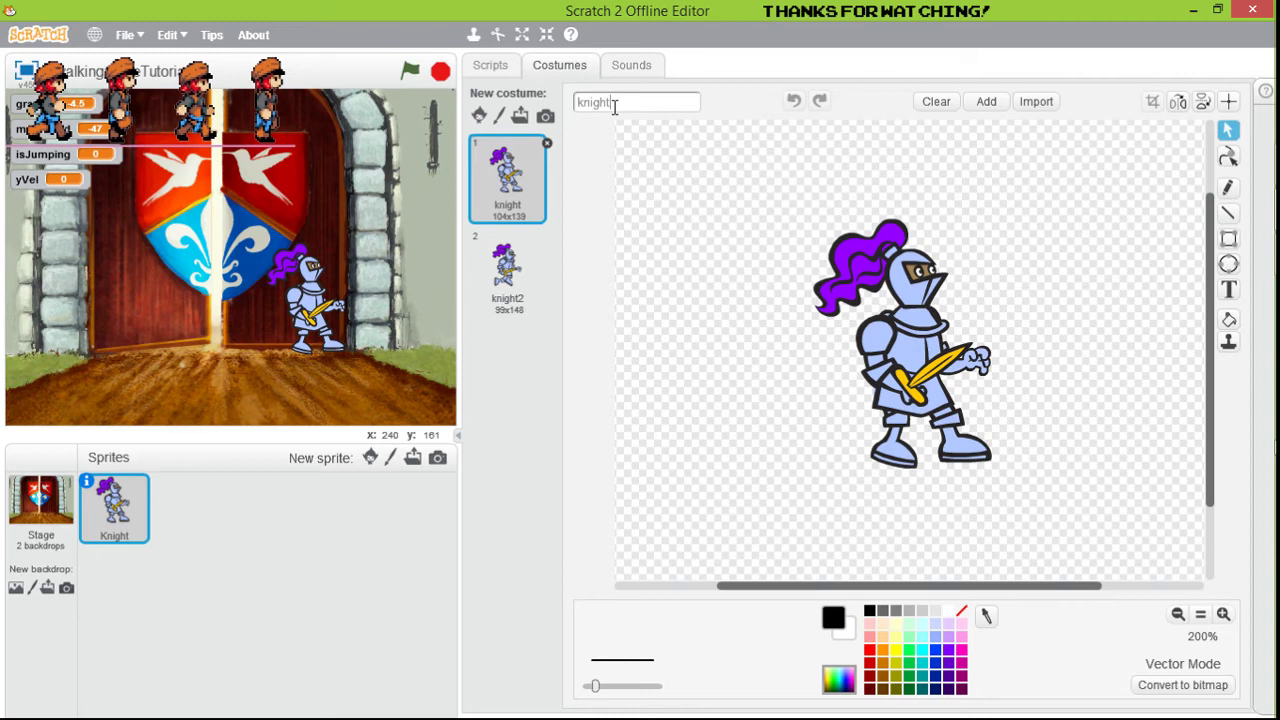
{"action": "type", "text": "Standing"}
{"action": "key", "text": "Return"}
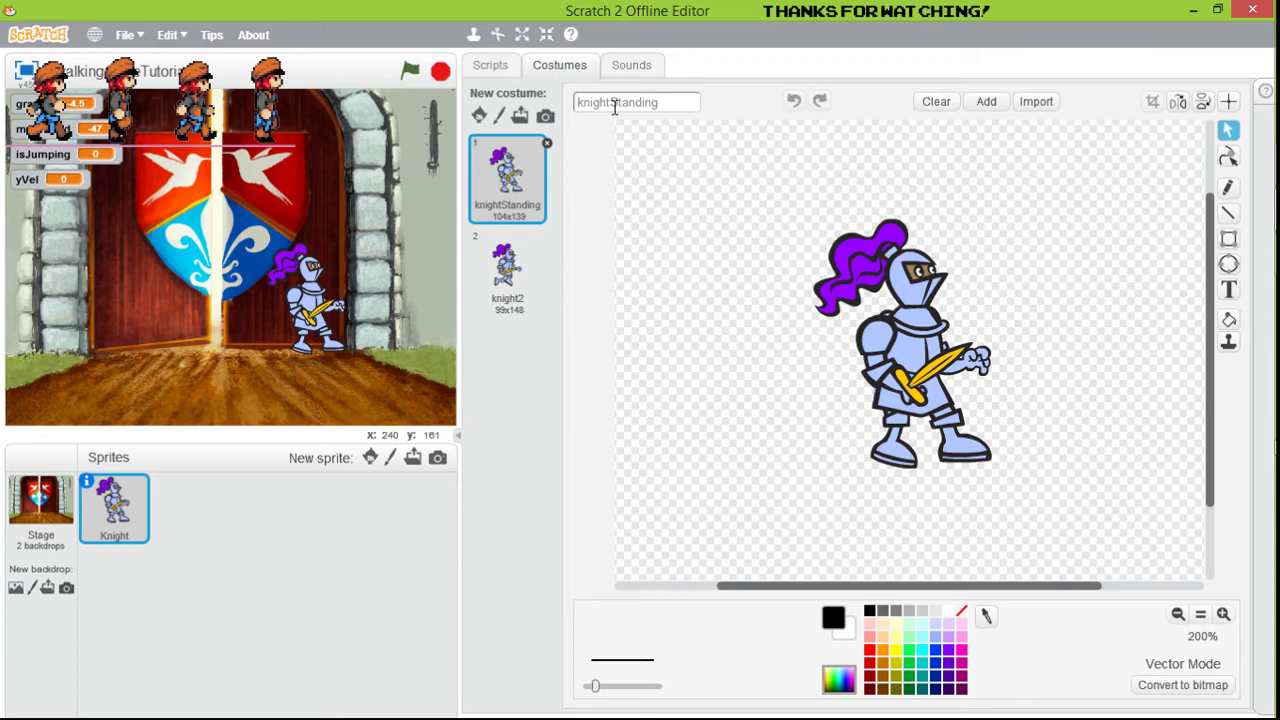
- Rename the Knight sprite's second costume as knightJumping
{"action": "left_click", "coordinate": [508, 290]}
{"action": "left_click", "coordinate": [640, 103]}
{"action": "key", "text": "BackSpace"}
{"action": "type", "text": "J"}
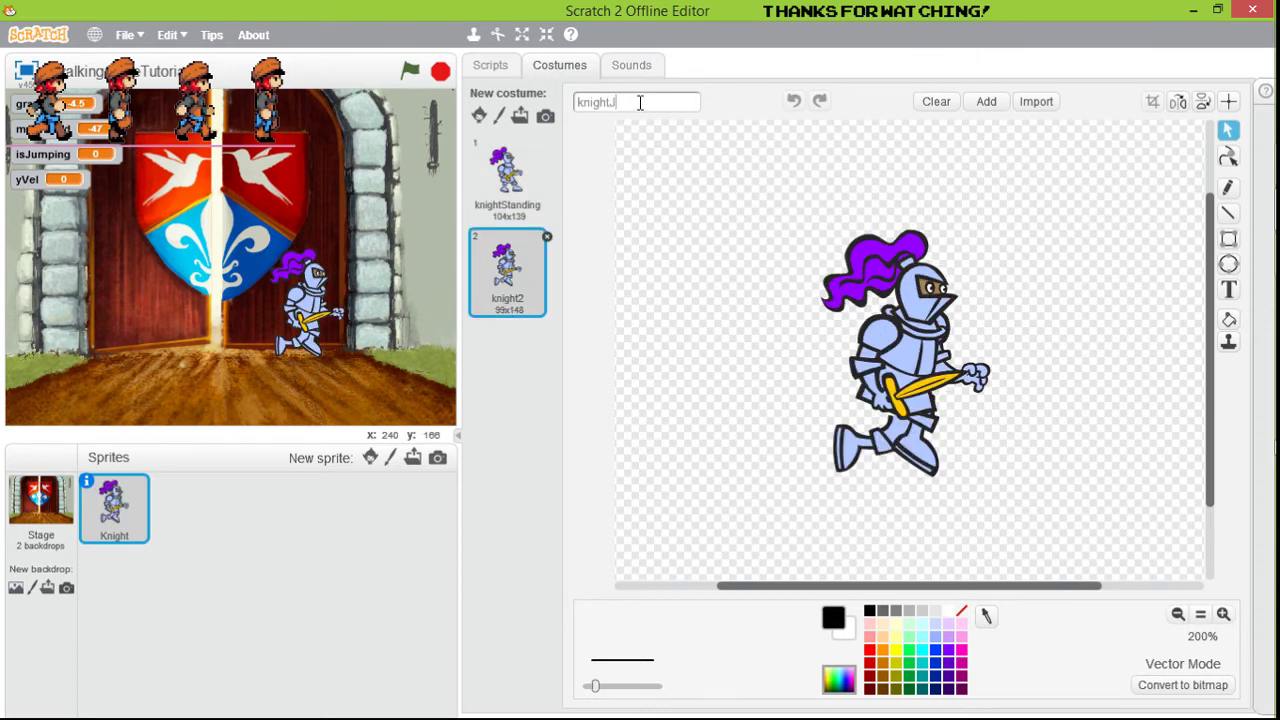
{"action": "type", "text": "umping"}
{"action": "key", "text": "Return"}
- Duplicate the knightStanding costume and rename the copy as knightWalking1
{"action": "left_click", "coordinate": [504, 197]}
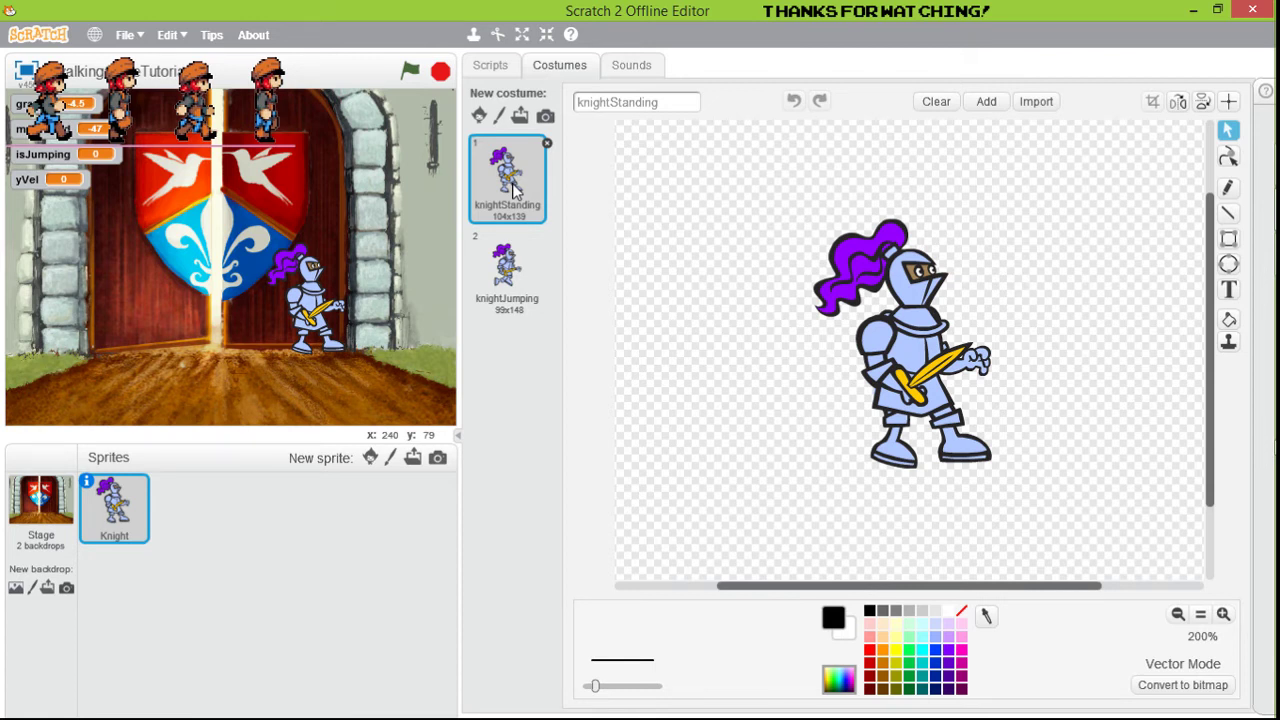
{"action": "right_click", "coordinate": [515, 190]}
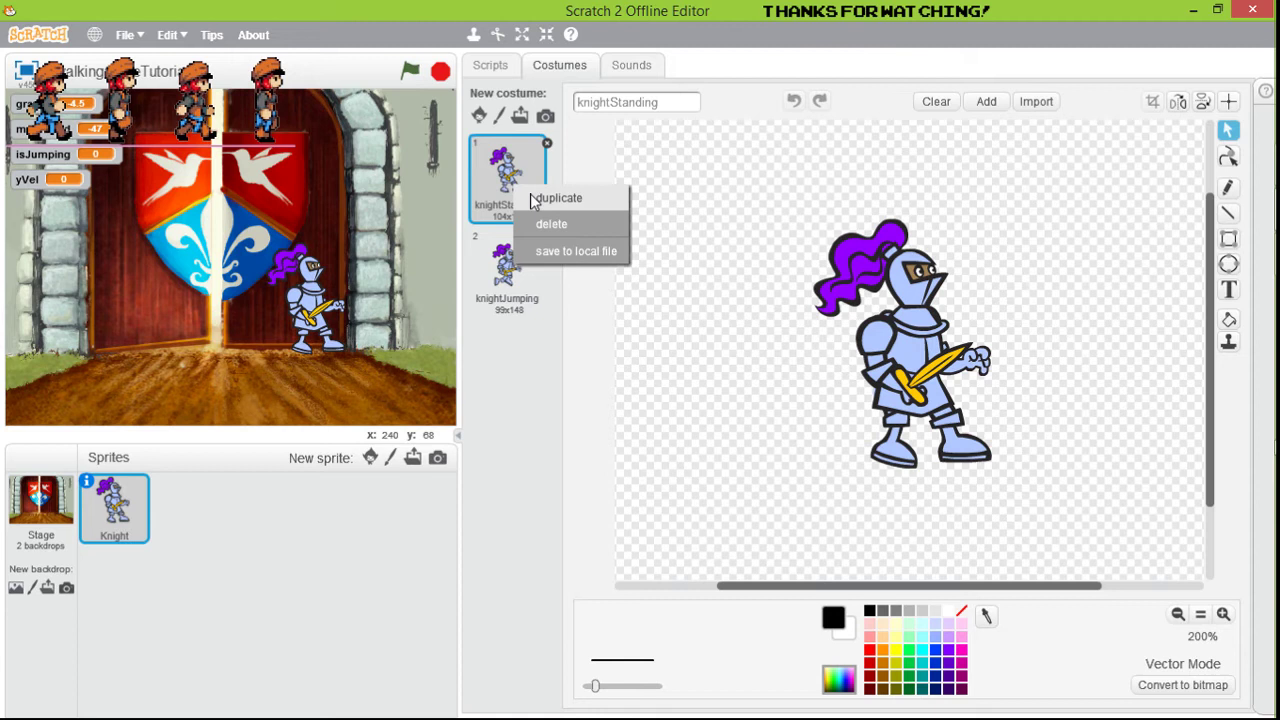
{"action": "left_click", "coordinate": [533, 198]}
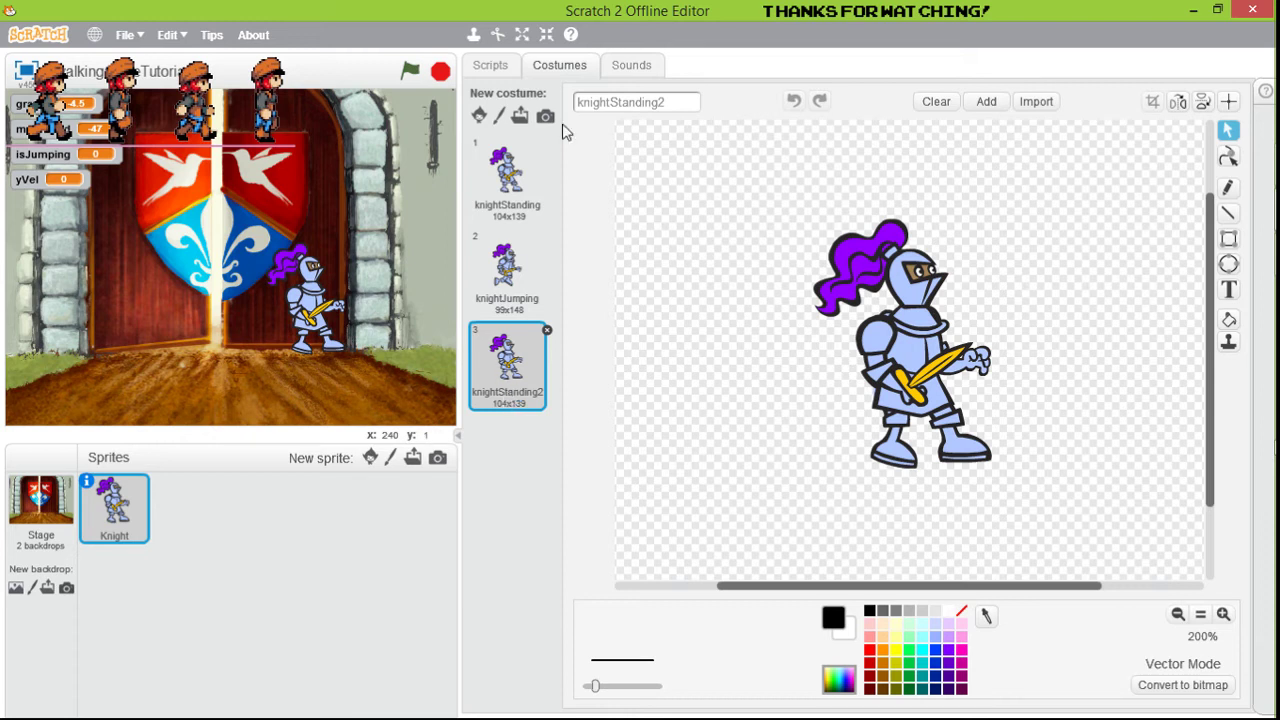
{"action": "left_click_drag", "start_coordinate": [611, 102], "coordinate": [690, 104]}
{"action": "type", "text": "Walking1"}
{"action": "key", "text": "Return"}
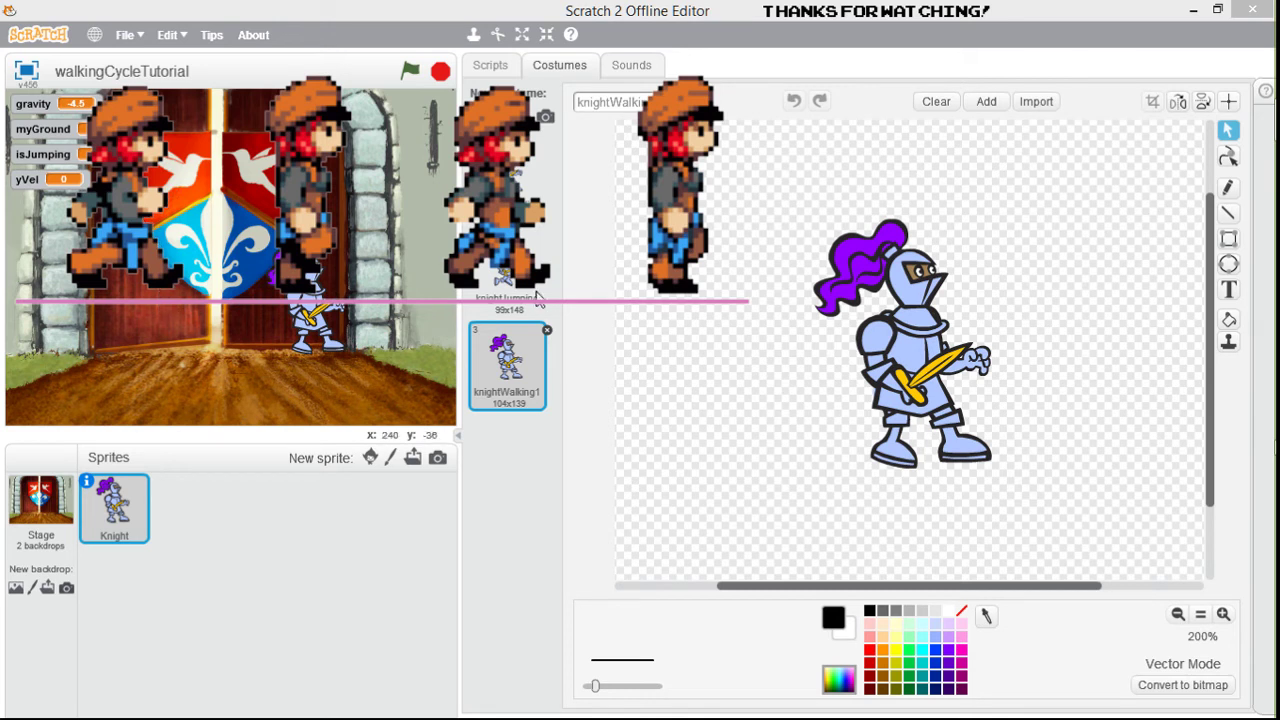
- Group all of the knight's parts in the knightWalking1 costume and ungroup them again
{"action": "left_click", "coordinate": [925, 378]}
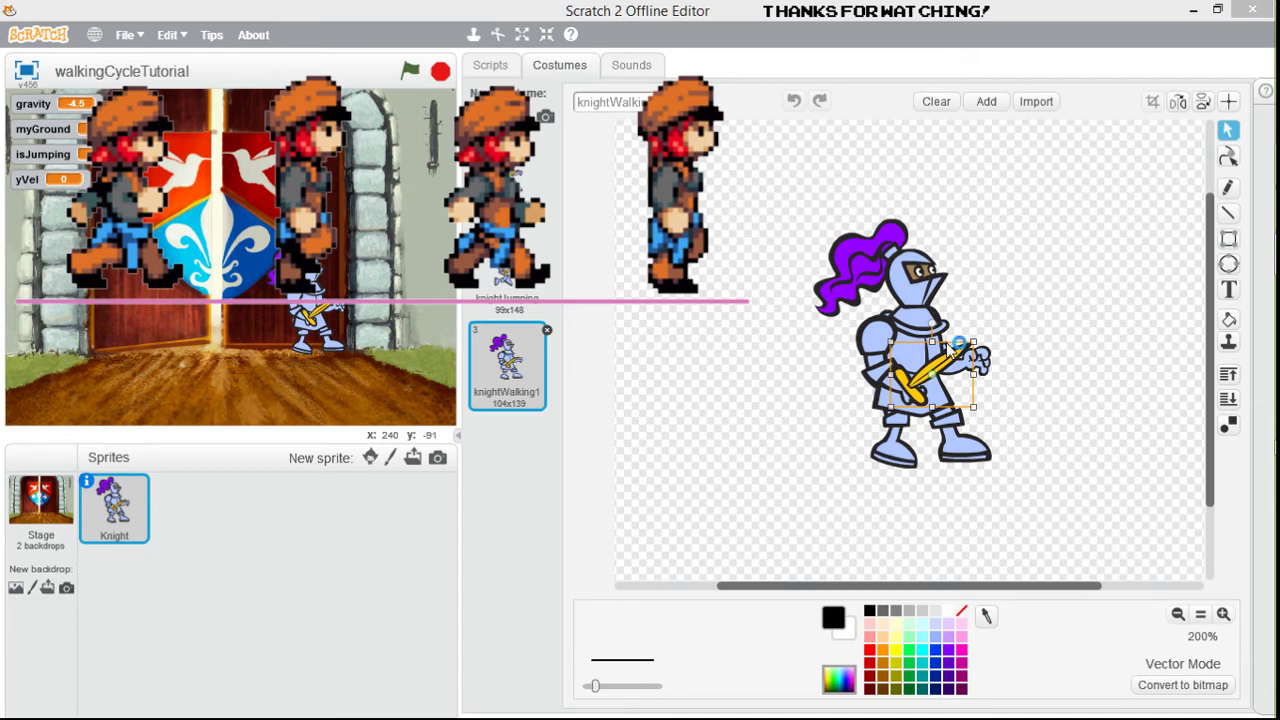
{"action": "left_click", "coordinate": [910, 280]}
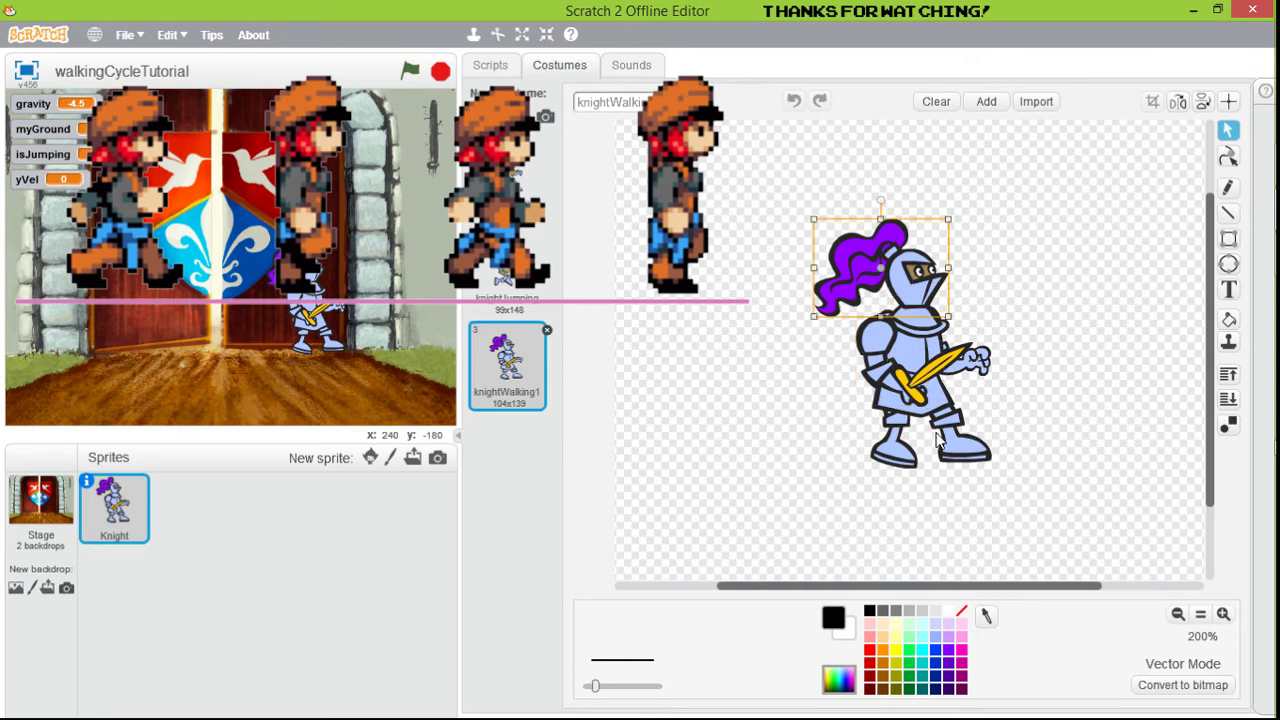
{"action": "left_click", "coordinate": [755, 197]}
{"action": "left_click_drag", "start_coordinate": [755, 197], "coordinate": [1096, 507]}
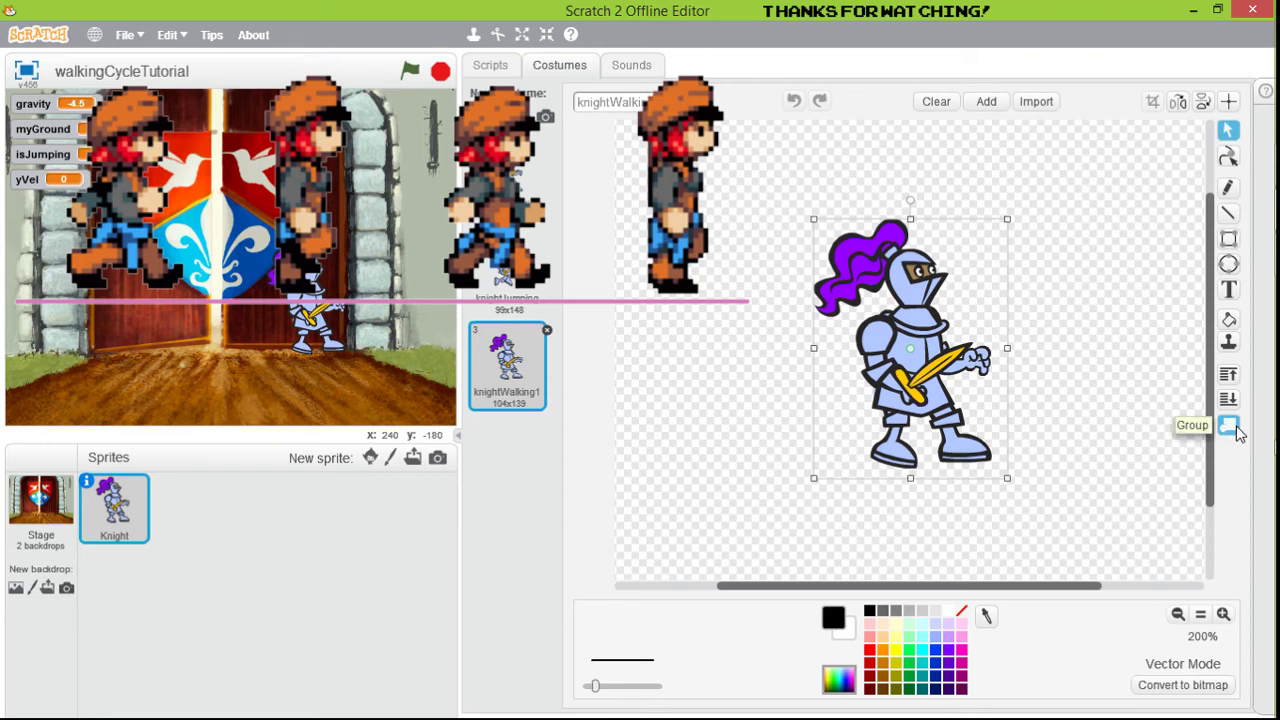
{"action": "left_click", "coordinate": [1229, 426]}
{"action": "left_click", "coordinate": [1109, 464]}
{"action": "left_click", "coordinate": [910, 375]}
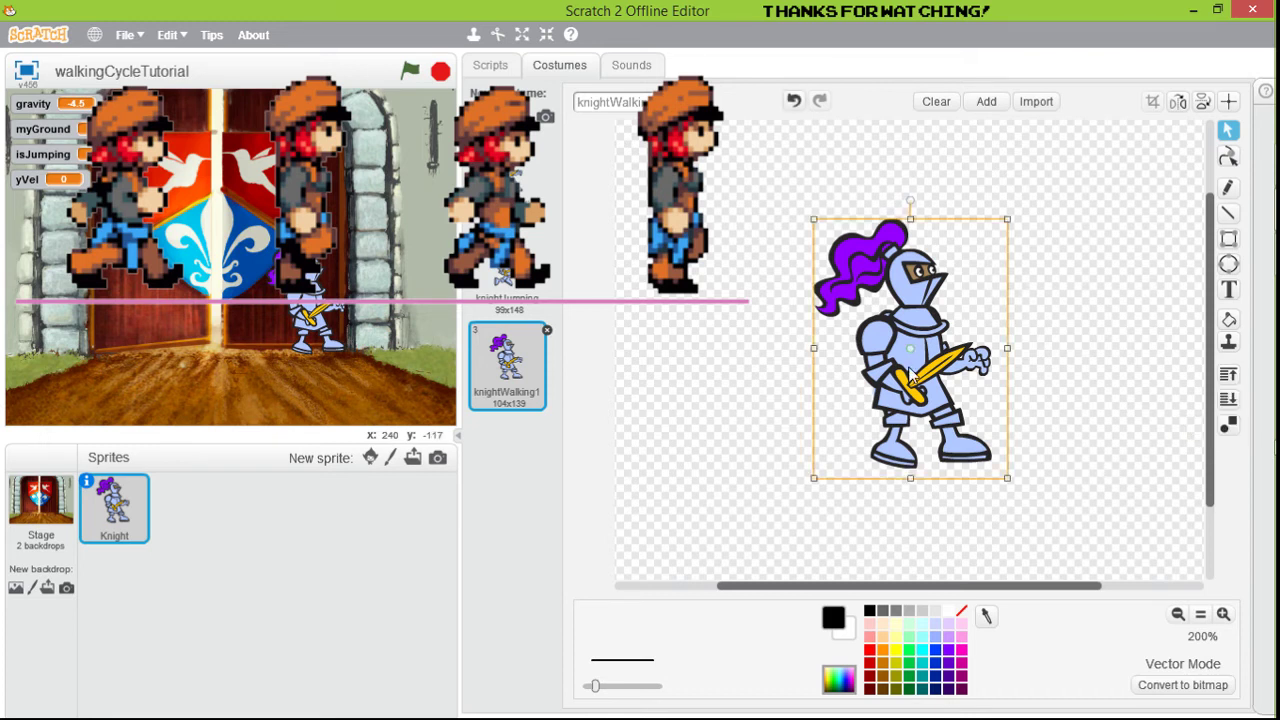
{"action": "left_click", "coordinate": [1229, 426]}
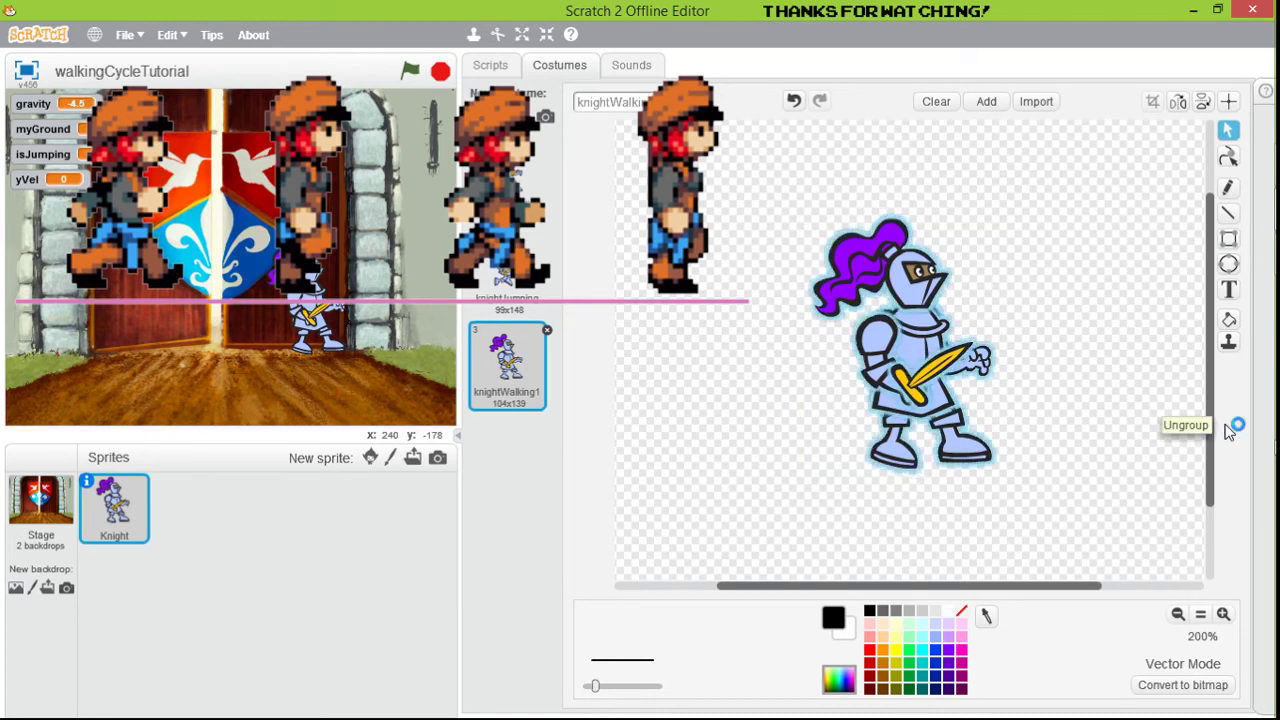
- Try moving the knight's near arm forward over the torso without the sword, and undo the move
{"action": "left_click", "coordinate": [925, 375]}
{"action": "left_click", "coordinate": [877, 358]}
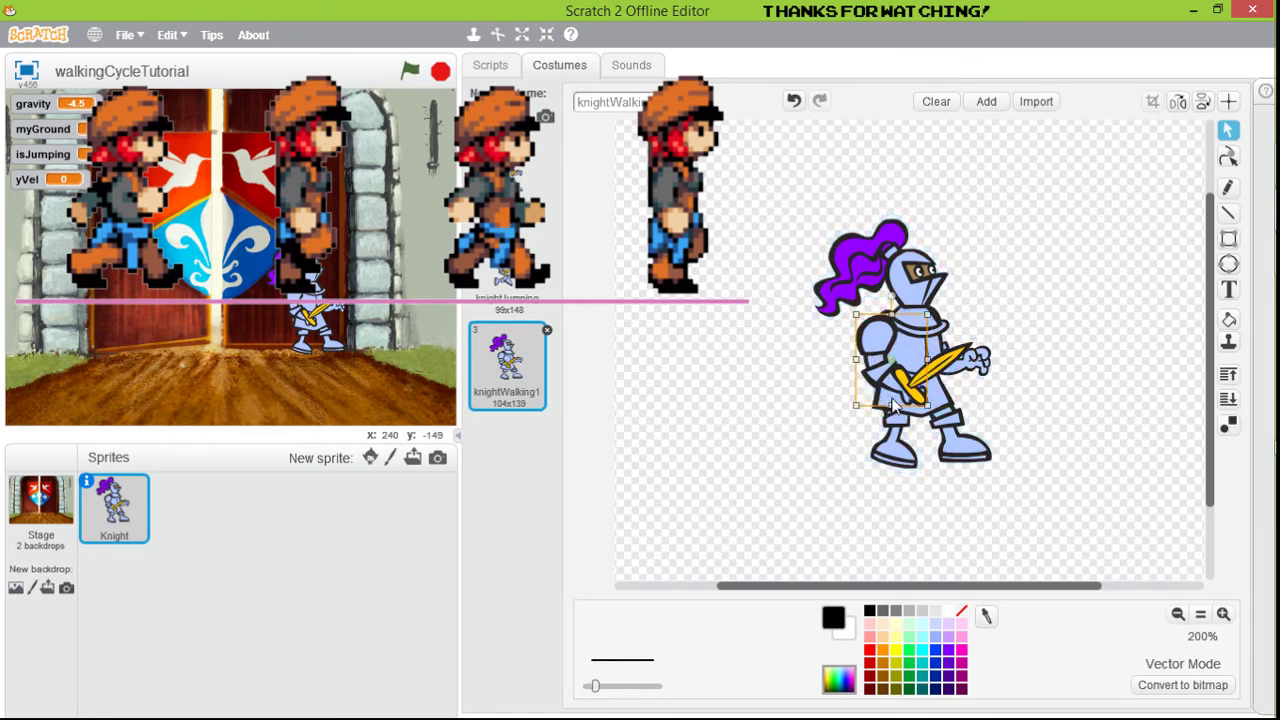
{"action": "left_click", "coordinate": [972, 372]}
{"action": "left_click", "coordinate": [895, 268]}
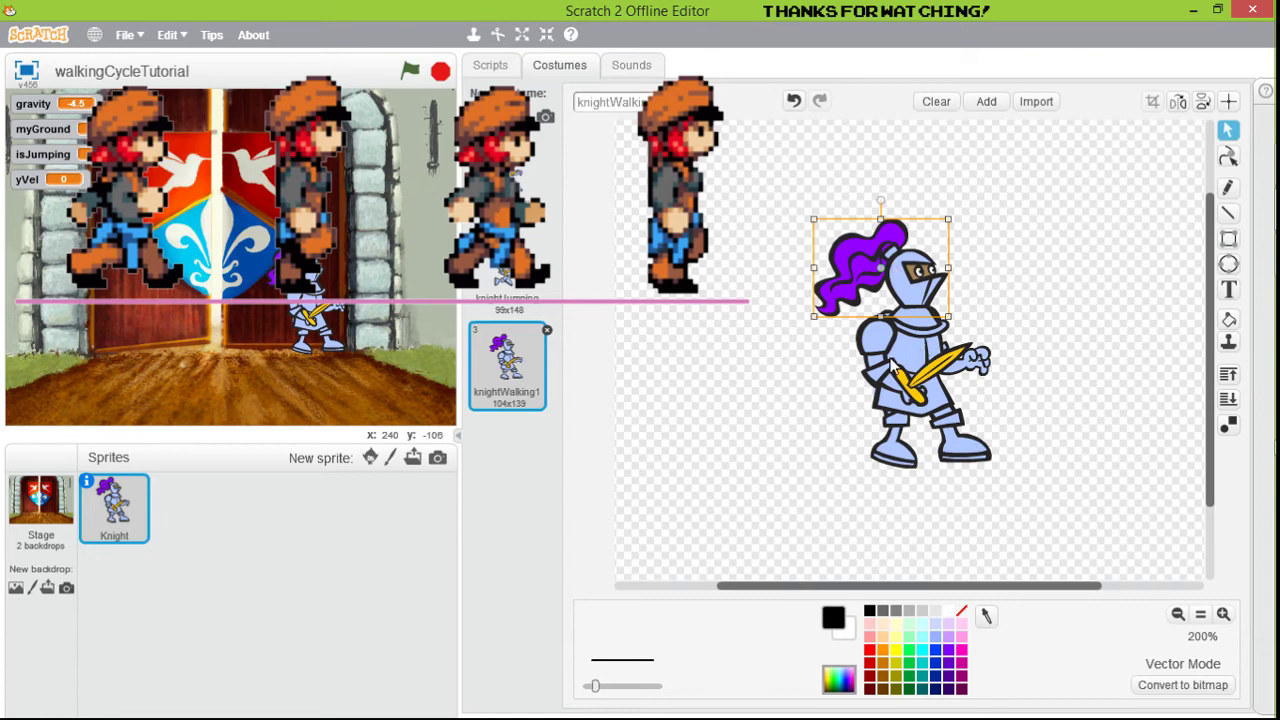
{"action": "left_click", "coordinate": [880, 366]}
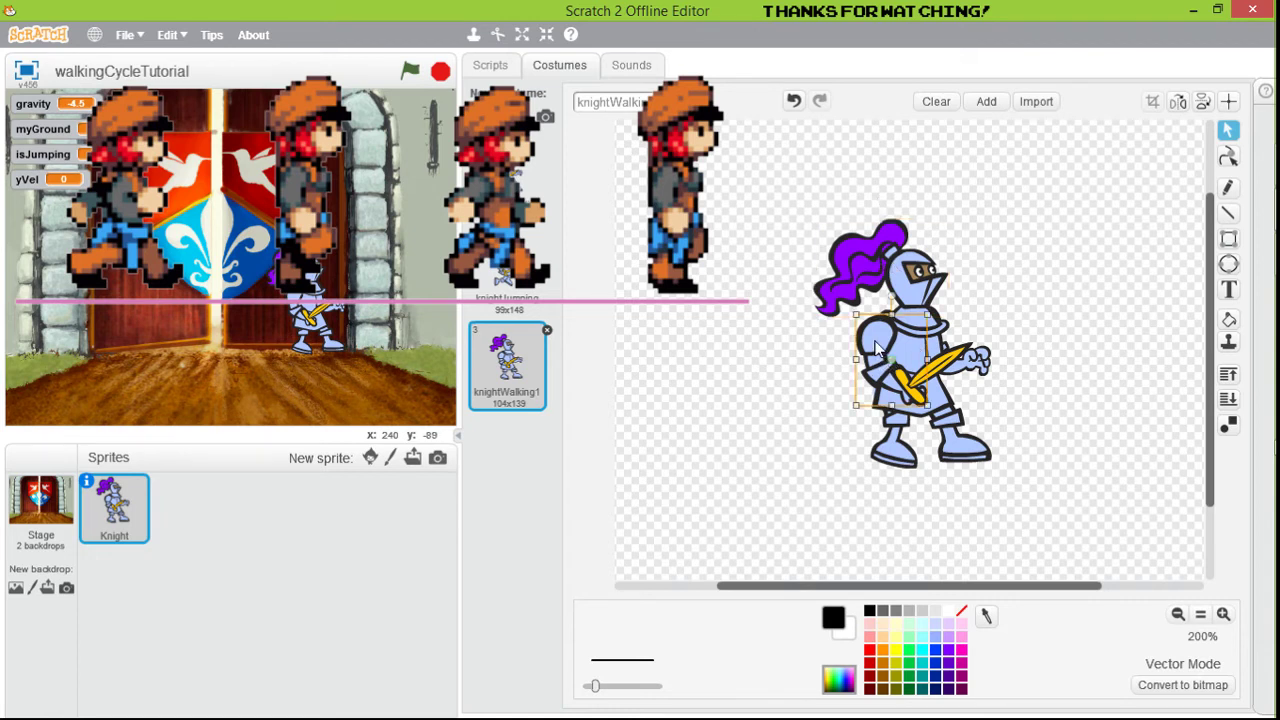
{"action": "left_click", "coordinate": [876, 345]}
{"action": "left_click_drag", "start_coordinate": [876, 345], "coordinate": [912, 345]}
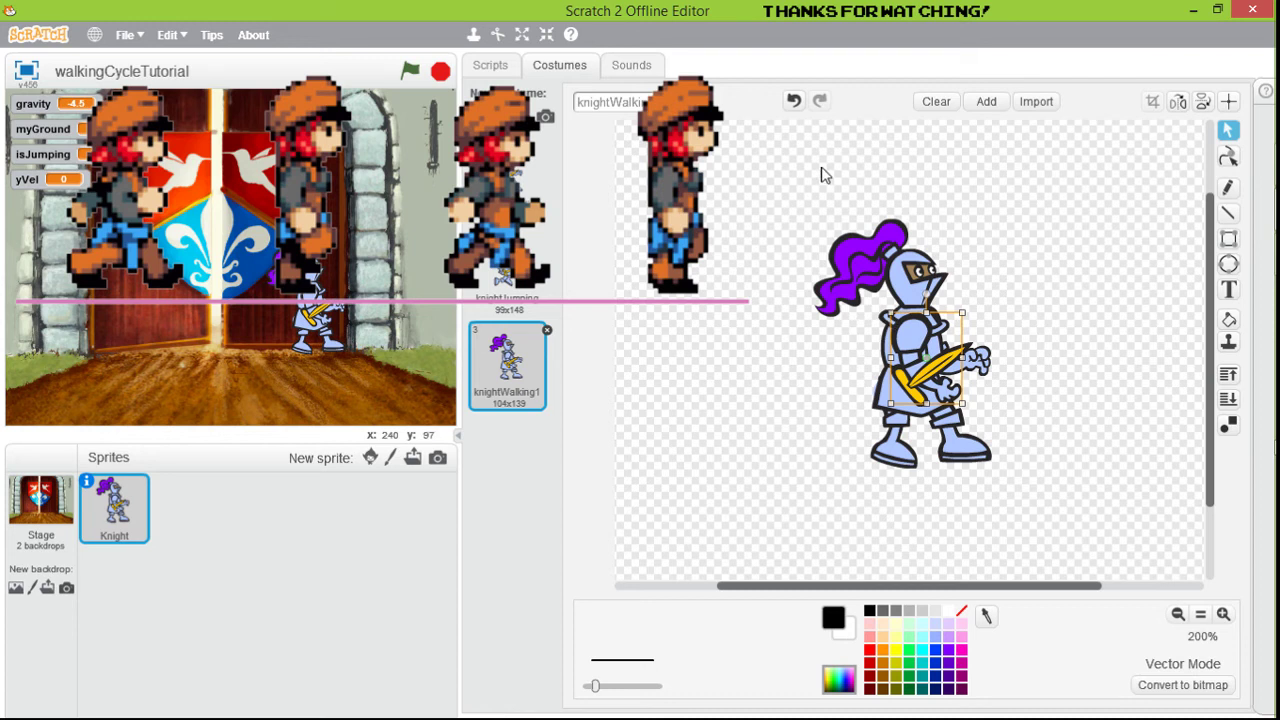
{"action": "left_click", "coordinate": [795, 105]}
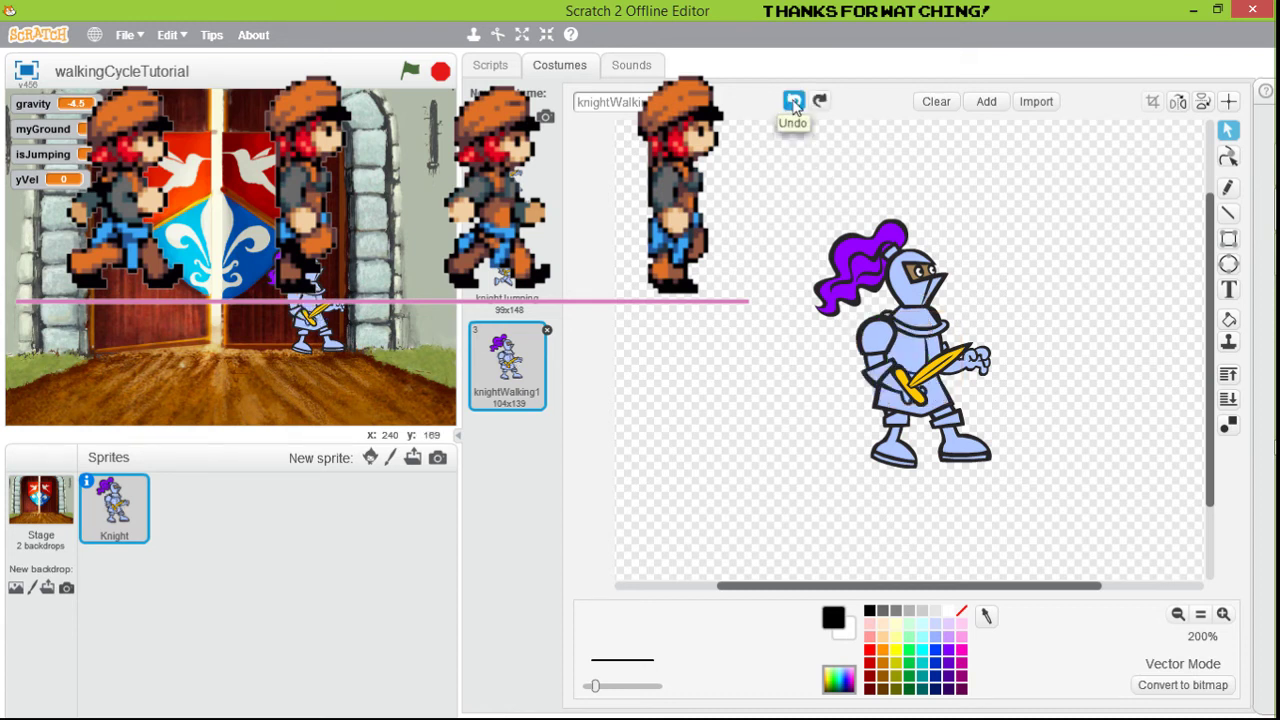
- Select the near arm and sword together, move them forward over the torso and rotate them counterclockwise so the sword points more steeply upward
{"action": "left_click", "coordinate": [880, 350]}
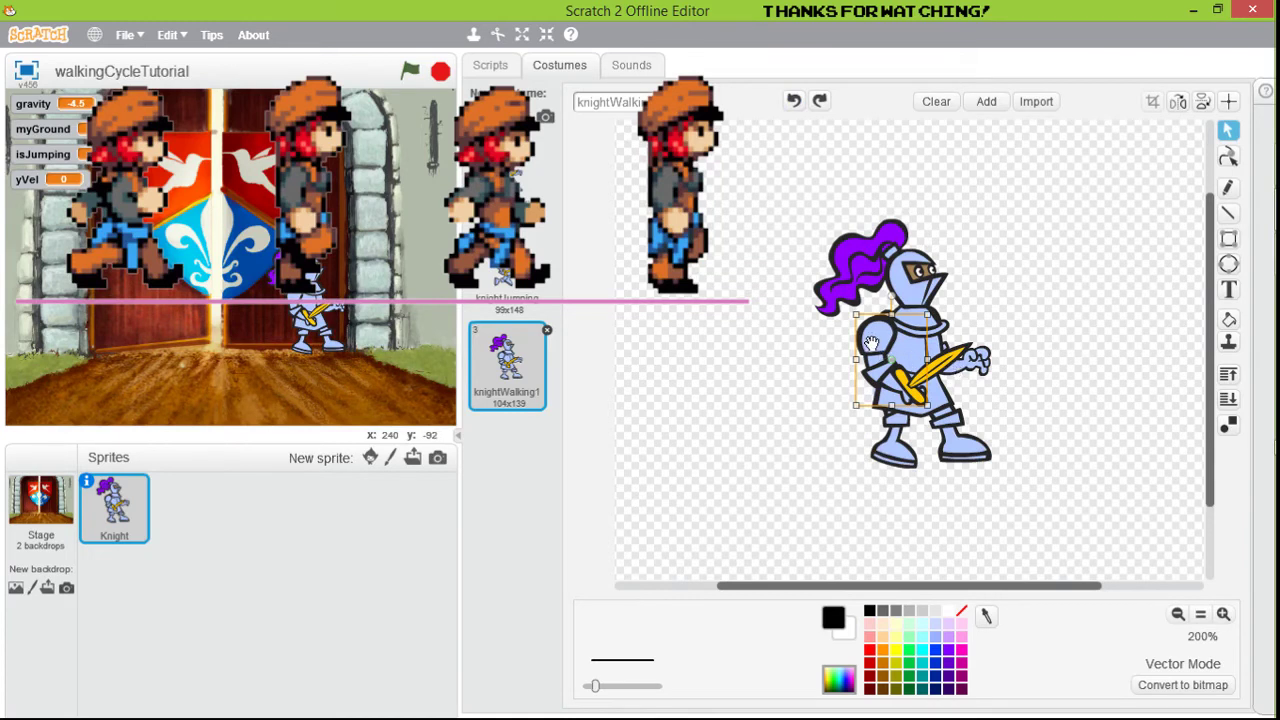
{"action": "left_click", "coordinate": [940, 375], "text": "shift"}
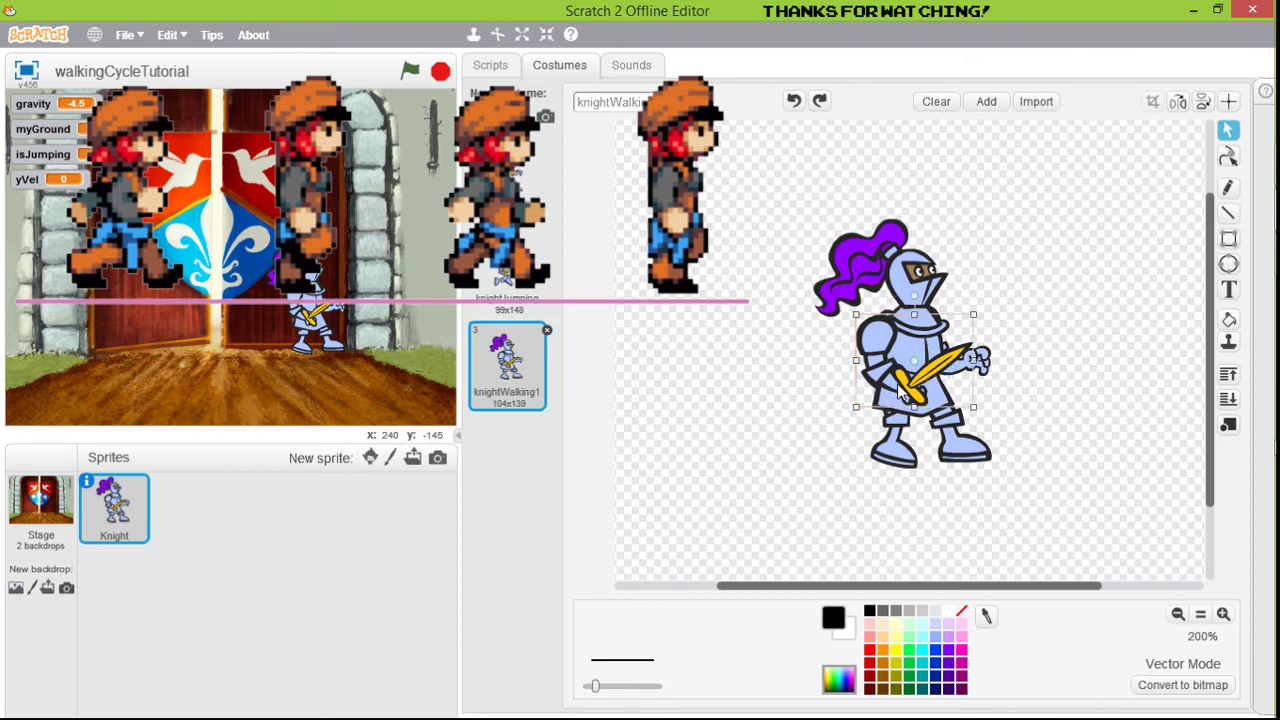
{"action": "left_click_drag", "start_coordinate": [881, 355], "coordinate": [922, 349]}
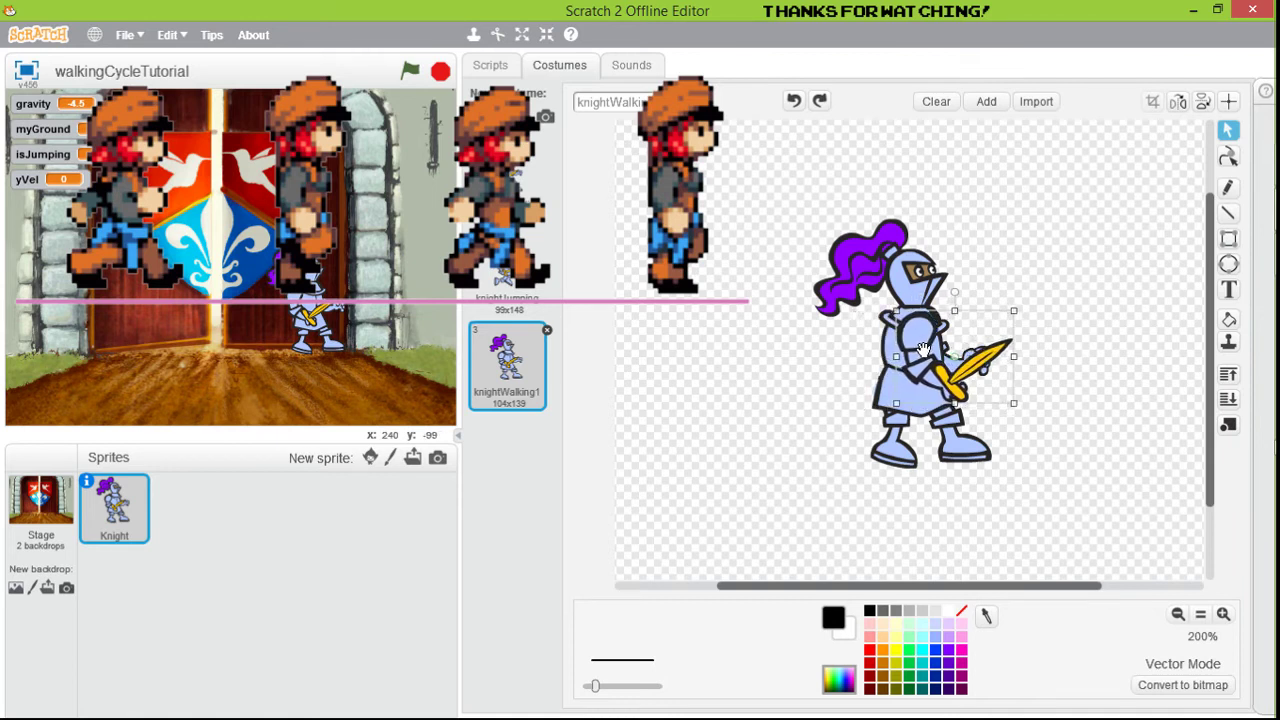
{"action": "left_click_drag", "start_coordinate": [956, 290], "coordinate": [988, 291]}
{"action": "left_click_drag", "start_coordinate": [922, 358], "coordinate": [928, 344]}
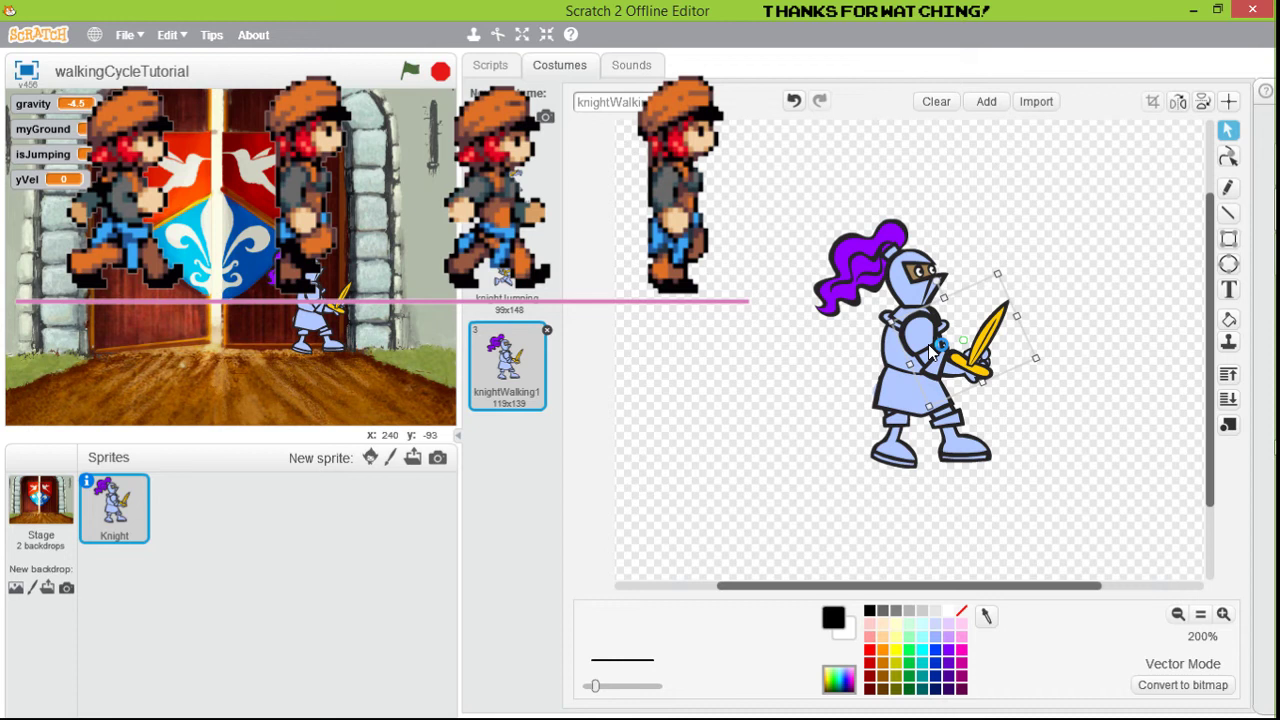
{"action": "left_click_drag", "start_coordinate": [930, 352], "coordinate": [955, 382]}
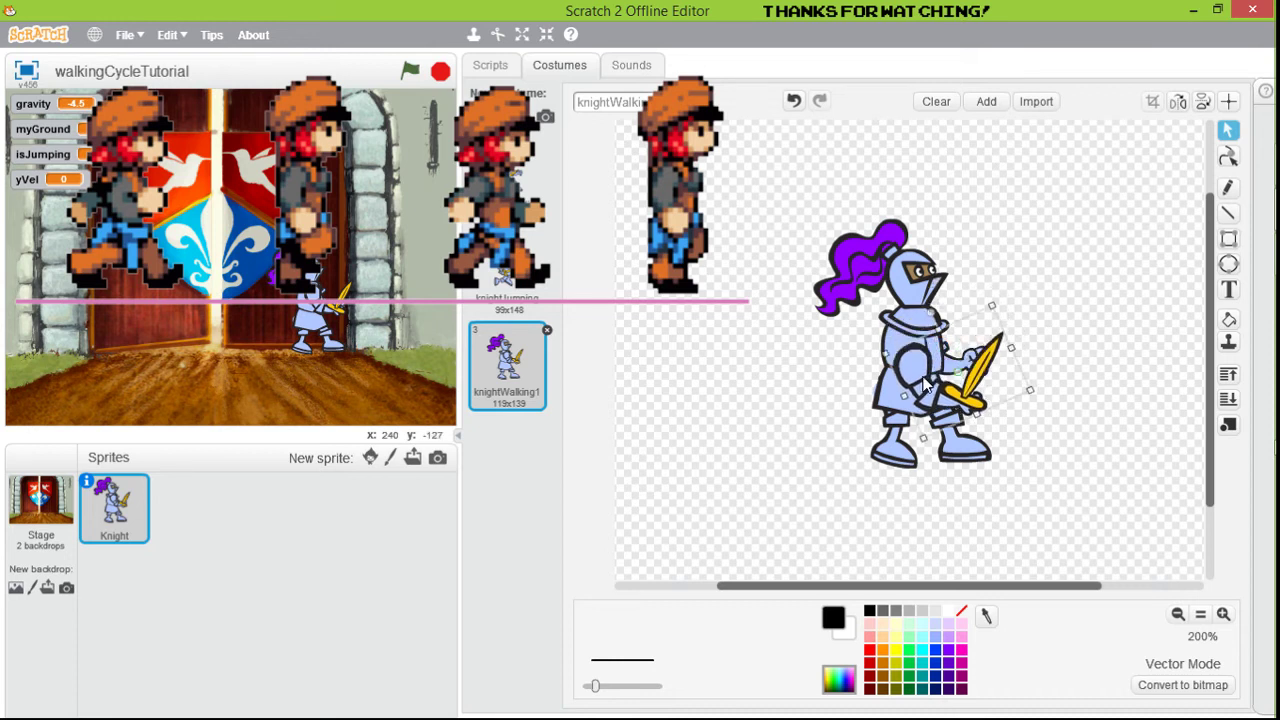
- Rotate the knight's far arm clockwise and place it at the back shoulder so it swings behind the body
{"action": "left_click", "coordinate": [970, 365]}
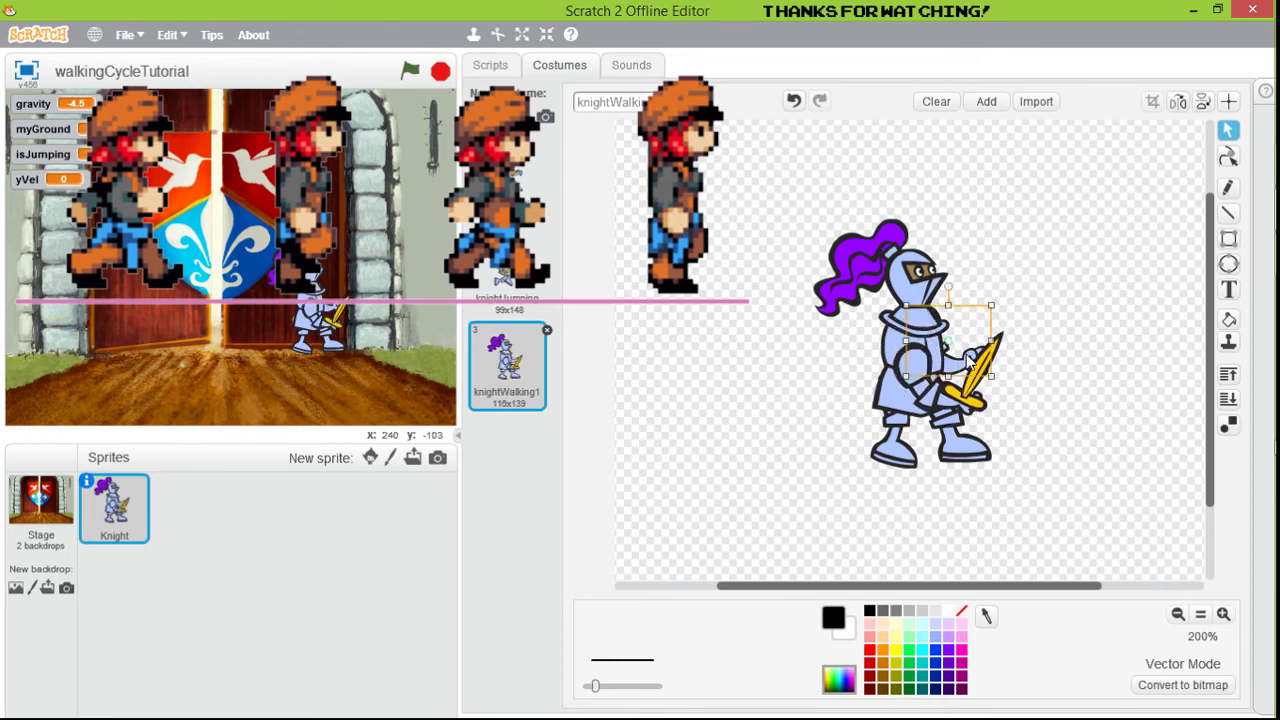
{"action": "left_click_drag", "start_coordinate": [968, 365], "coordinate": [950, 365]}
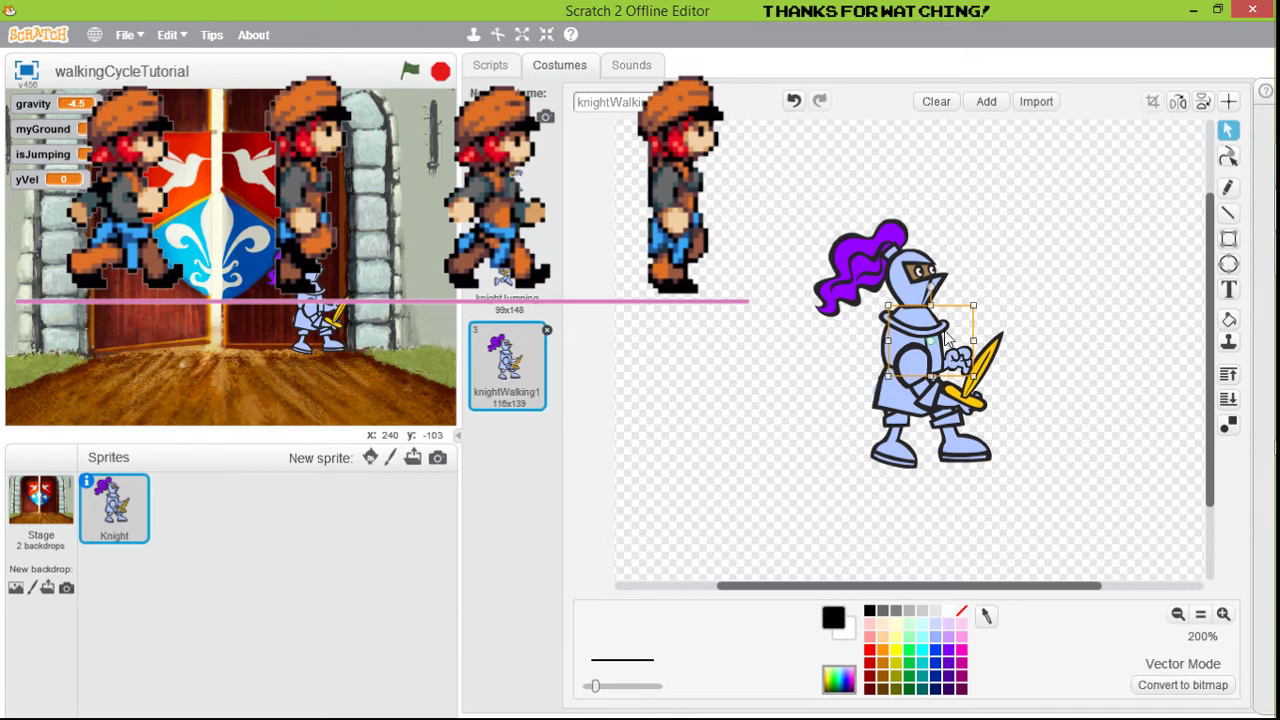
{"action": "left_click_drag", "start_coordinate": [931, 296], "coordinate": [905, 338]}
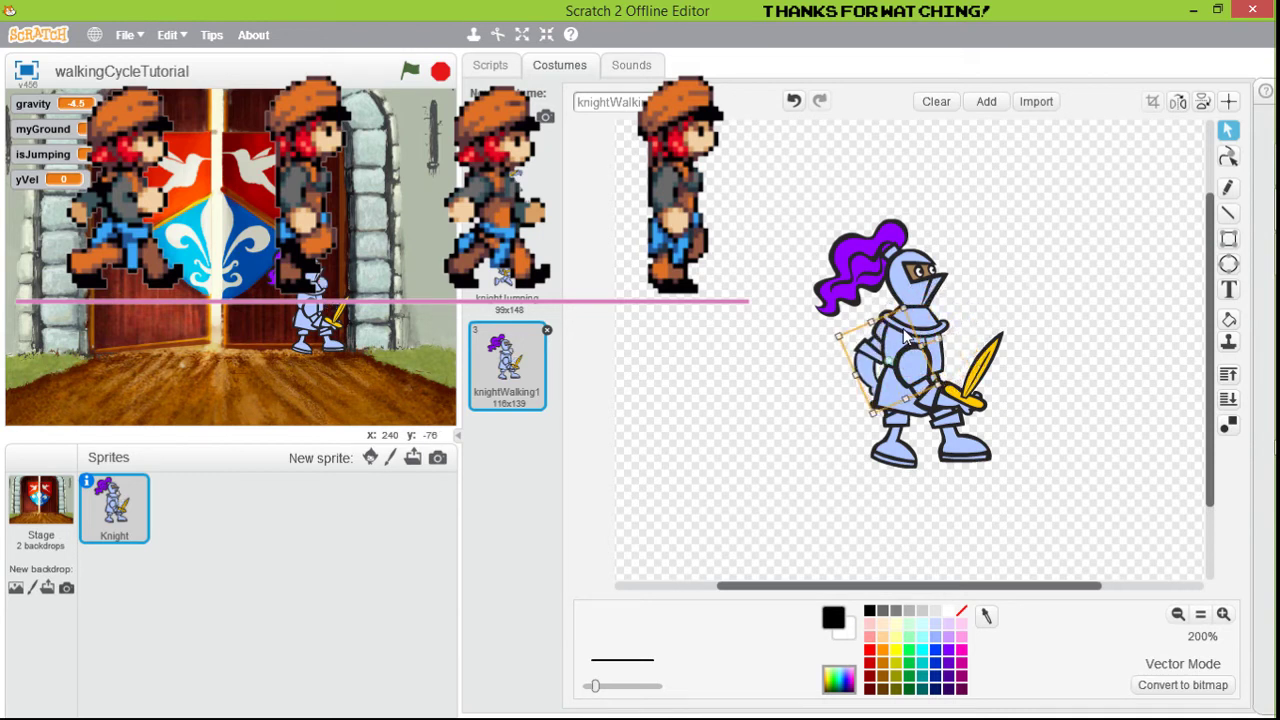
{"action": "left_click_drag", "start_coordinate": [943, 350], "coordinate": [870, 331]}
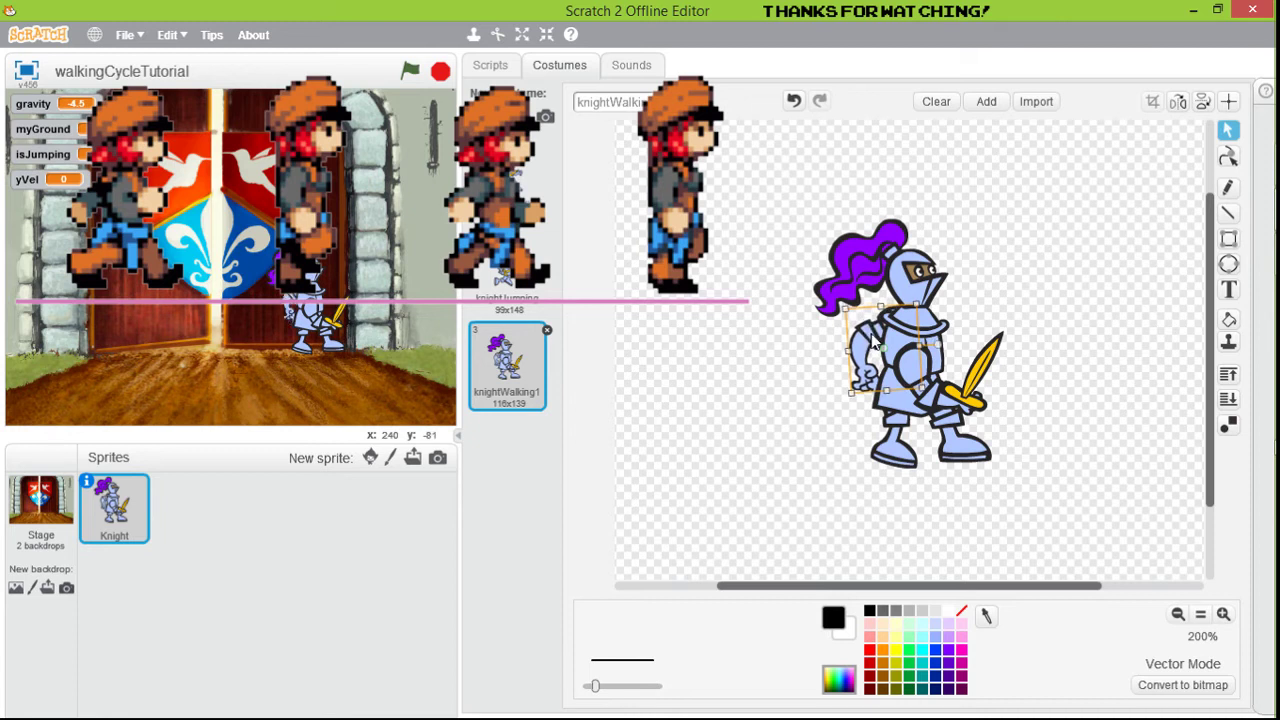
- Move the near arm and sword together up to shoulder height over the knight's upper torso
{"action": "left_click", "coordinate": [935, 398]}
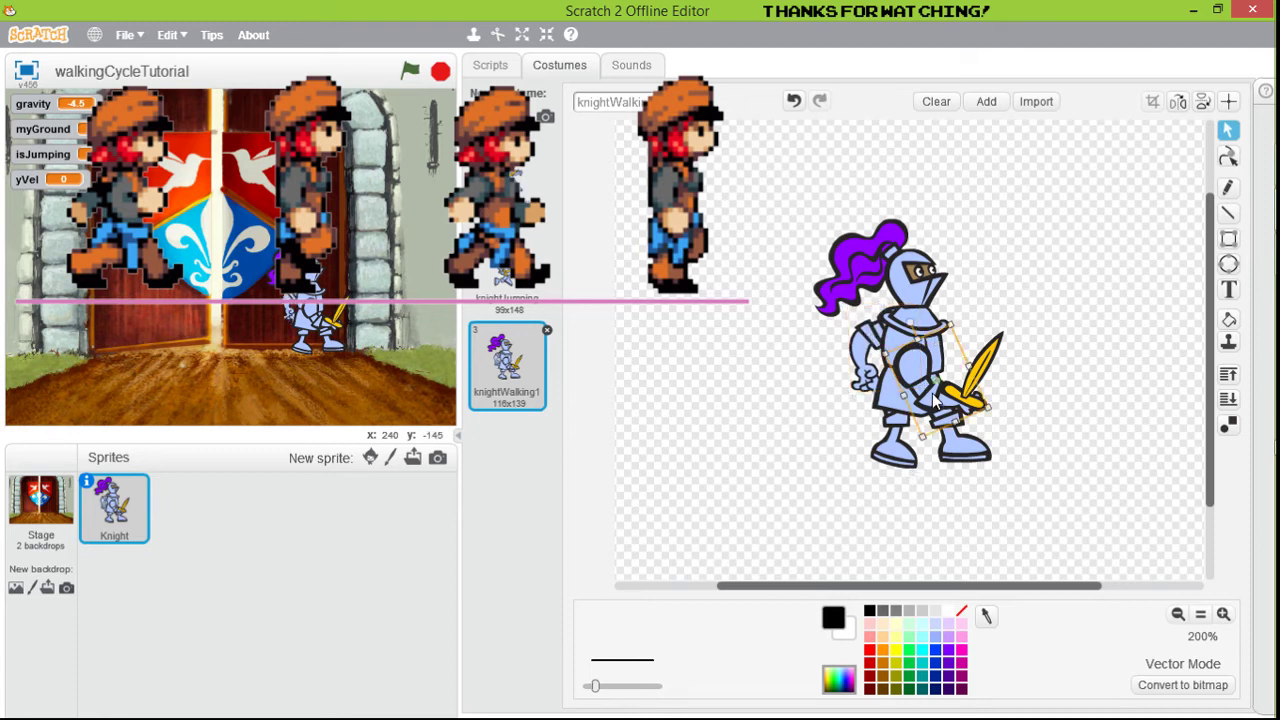
{"action": "left_click", "coordinate": [955, 377]}
{"action": "left_click_drag", "start_coordinate": [955, 377], "coordinate": [915, 331]}
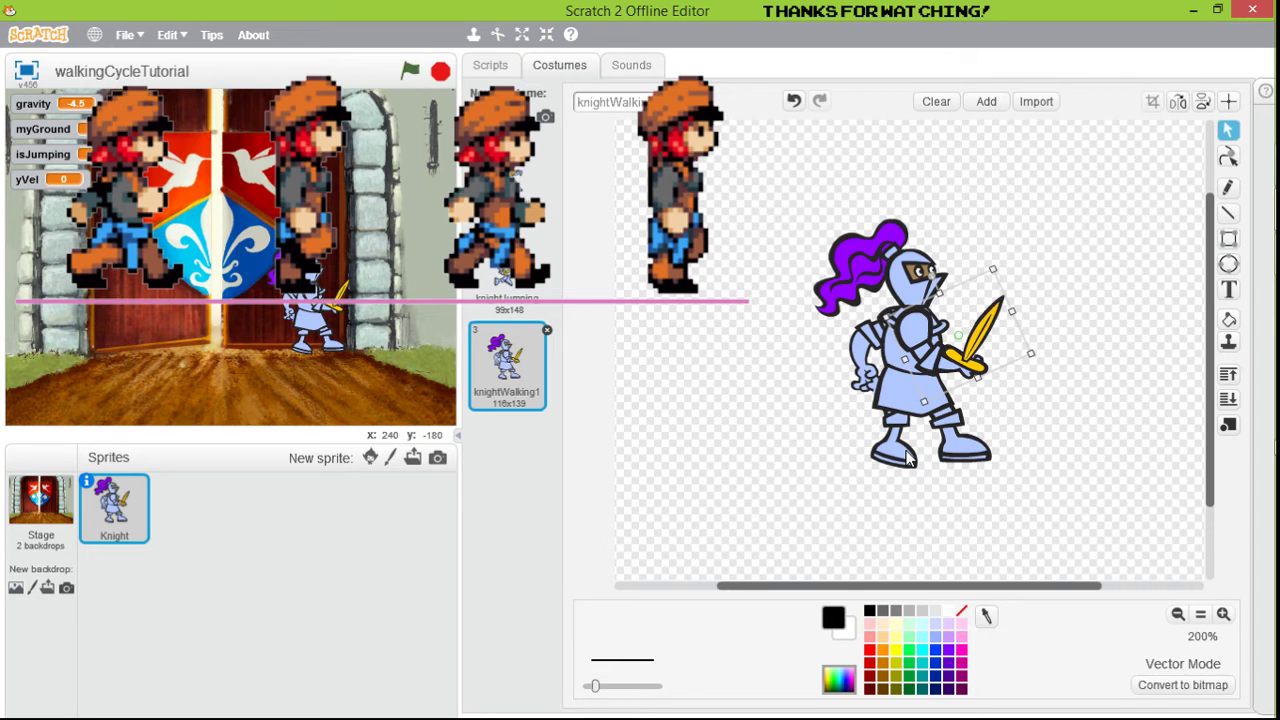
- Rotate the knight's front leg slightly counterclockwise to raise the toes, and reposition it beneath the front edge of the tunic
{"action": "left_click", "coordinate": [953, 424]}
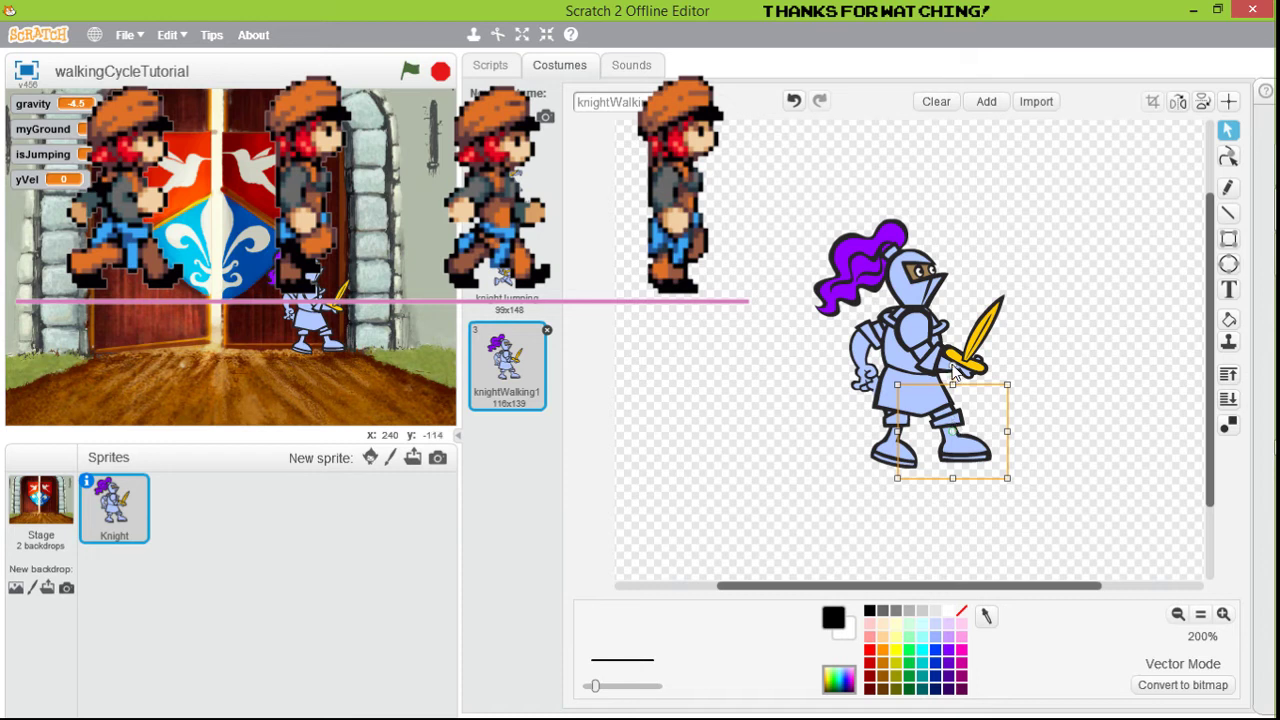
{"action": "left_click_drag", "start_coordinate": [955, 370], "coordinate": [940, 372]}
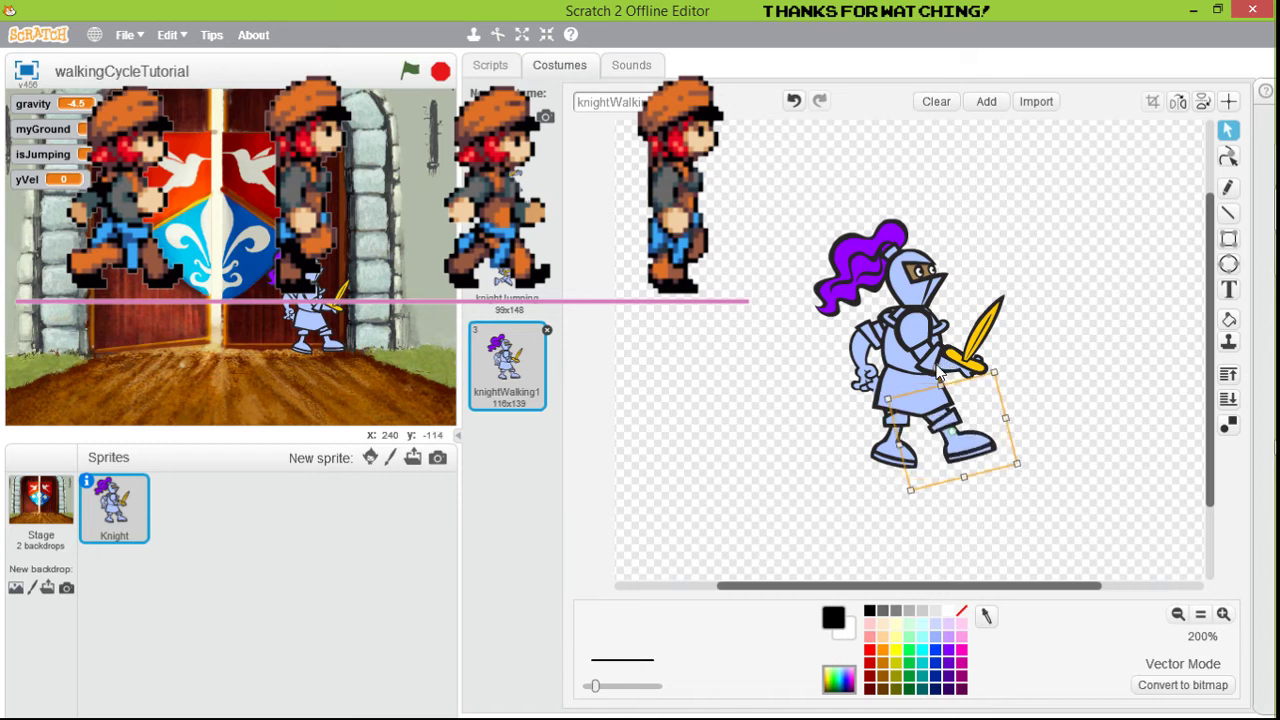
{"action": "left_click_drag", "start_coordinate": [965, 444], "coordinate": [961, 443]}
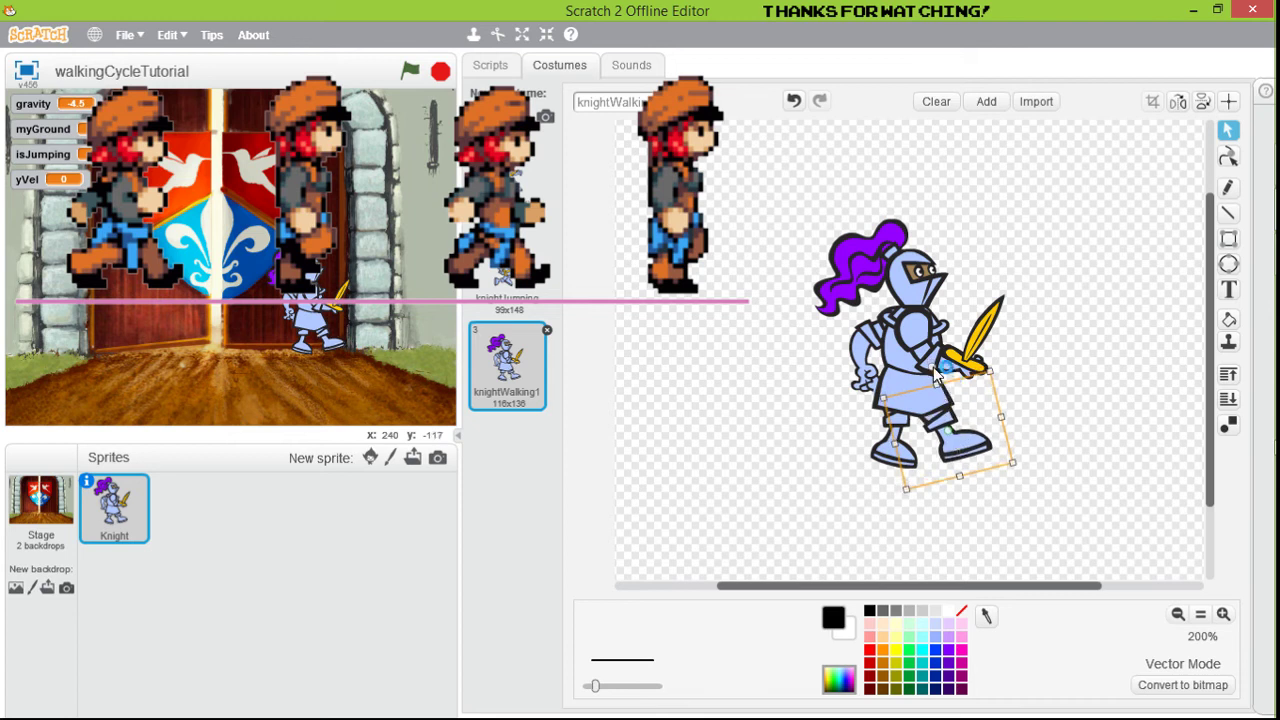
{"action": "left_click_drag", "start_coordinate": [938, 375], "coordinate": [931, 378]}
{"action": "left_click_drag", "start_coordinate": [957, 443], "coordinate": [953, 445]}
- Lower the knight's back leg slightly, rotate it clockwise so it trails behind, and shift it back under the tunic
{"action": "left_click", "coordinate": [884, 465]}
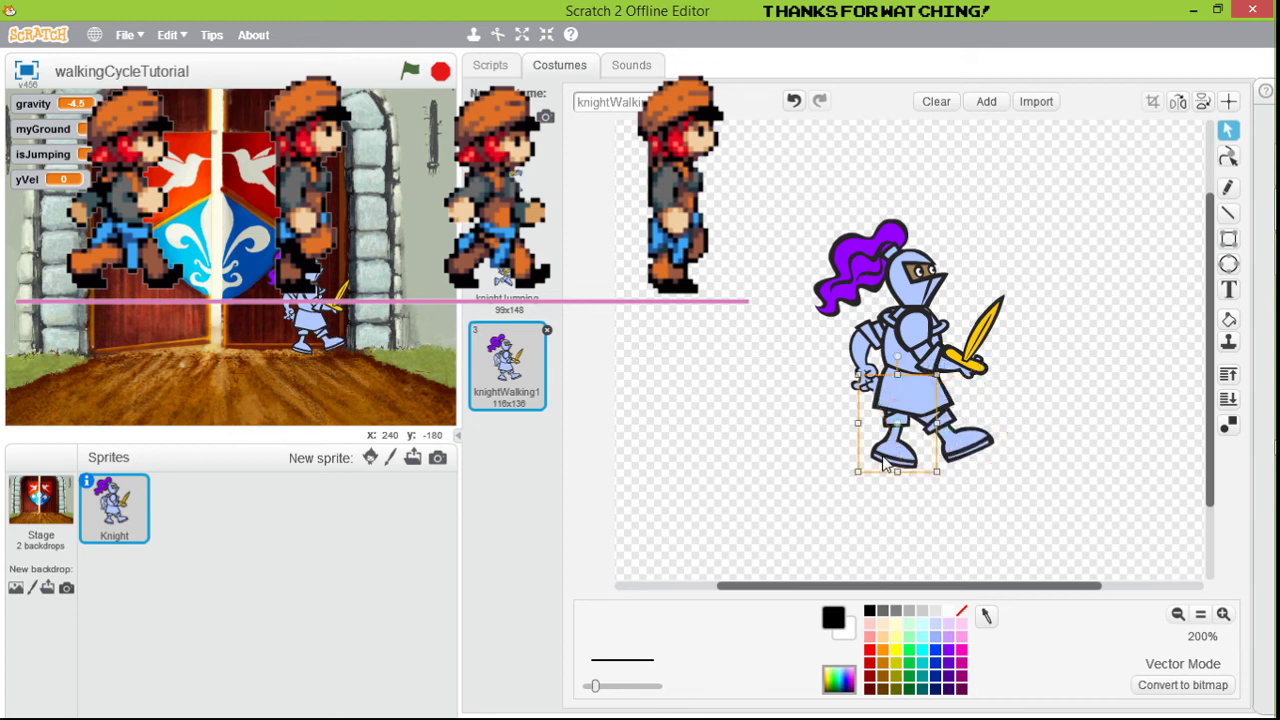
{"action": "left_click_drag", "start_coordinate": [886, 462], "coordinate": [887, 470]}
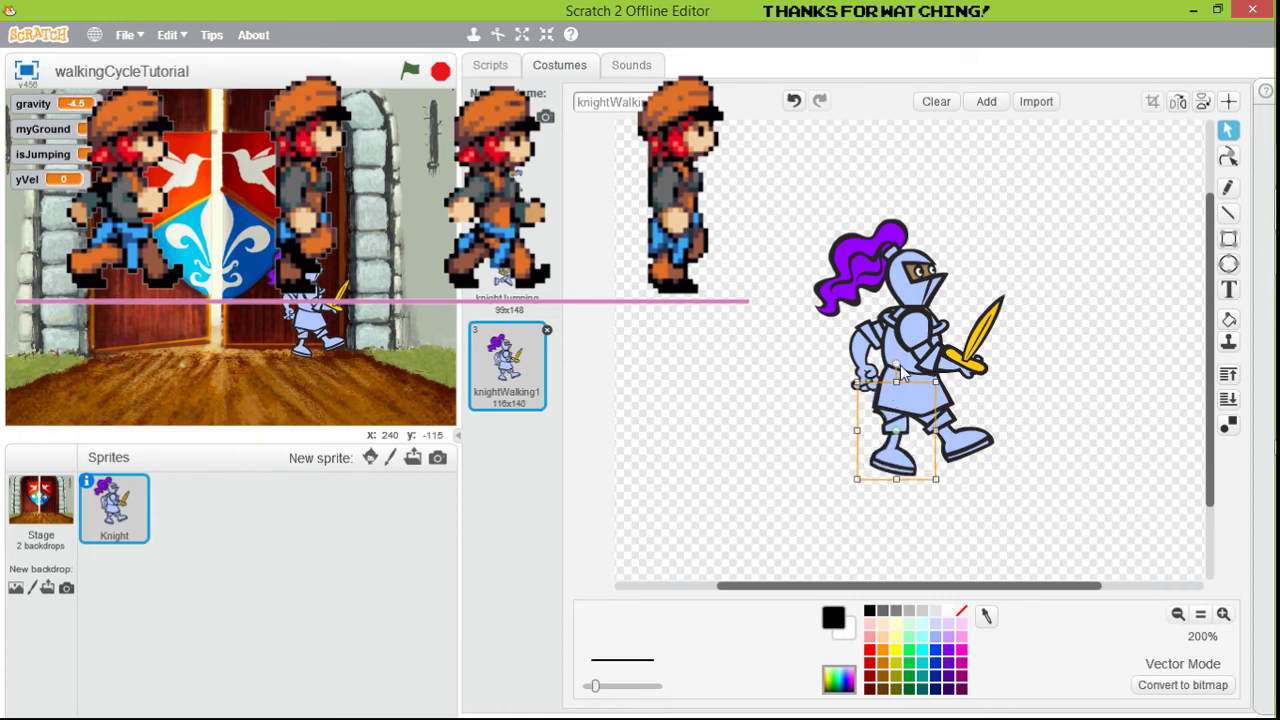
{"action": "left_click_drag", "start_coordinate": [896, 365], "coordinate": [924, 376]}
{"action": "mouse_move", "coordinate": [888, 458]}
{"action": "left_mouse_down"}
{"action": "mouse_move", "coordinate": [910, 477]}
{"action": "mouse_move", "coordinate": [884, 461]}
{"action": "left_mouse_up"}
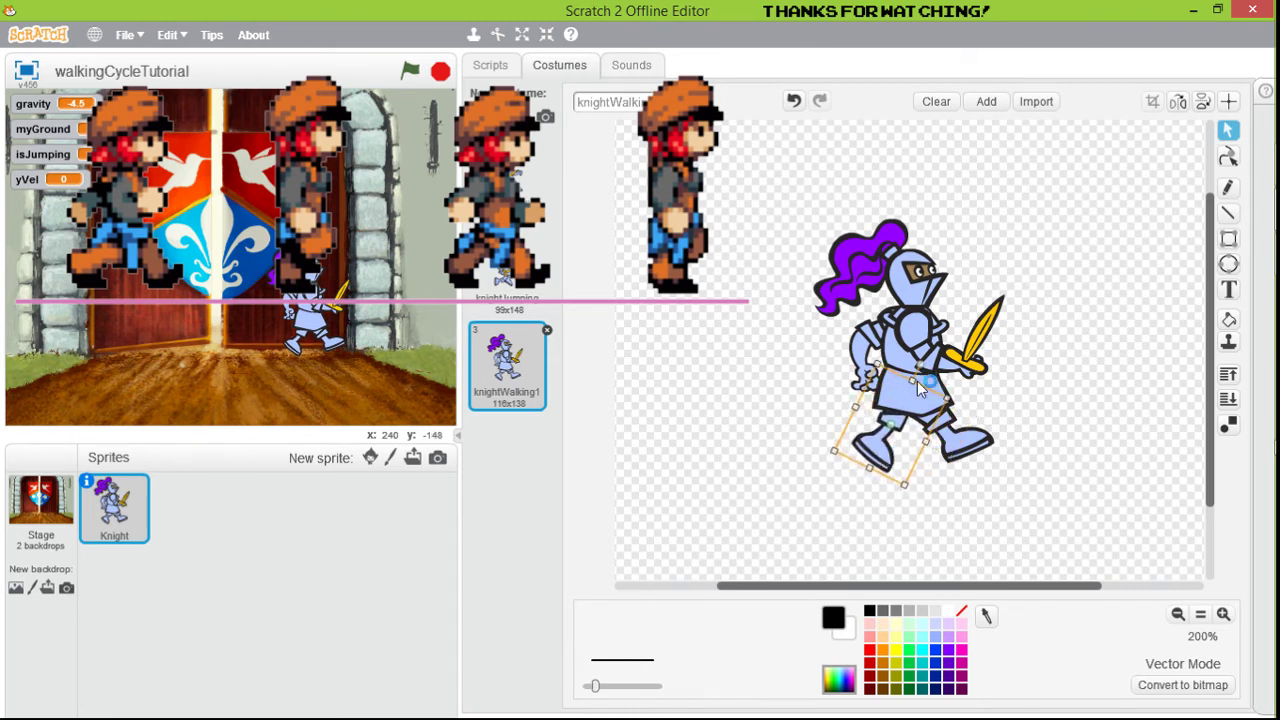
- Rotate the back leg further clockwise and place it under the tunic's rear edge, and lower the front leg with its foot nearly flat
{"action": "left_click_drag", "start_coordinate": [925, 370], "coordinate": [890, 378]}
{"action": "mouse_move", "coordinate": [905, 455]}
{"action": "left_mouse_down"}
{"action": "mouse_move", "coordinate": [985, 463]}
{"action": "mouse_move", "coordinate": [918, 440]}
{"action": "left_mouse_up"}
{"action": "left_click_drag", "start_coordinate": [888, 380], "coordinate": [960, 396]}
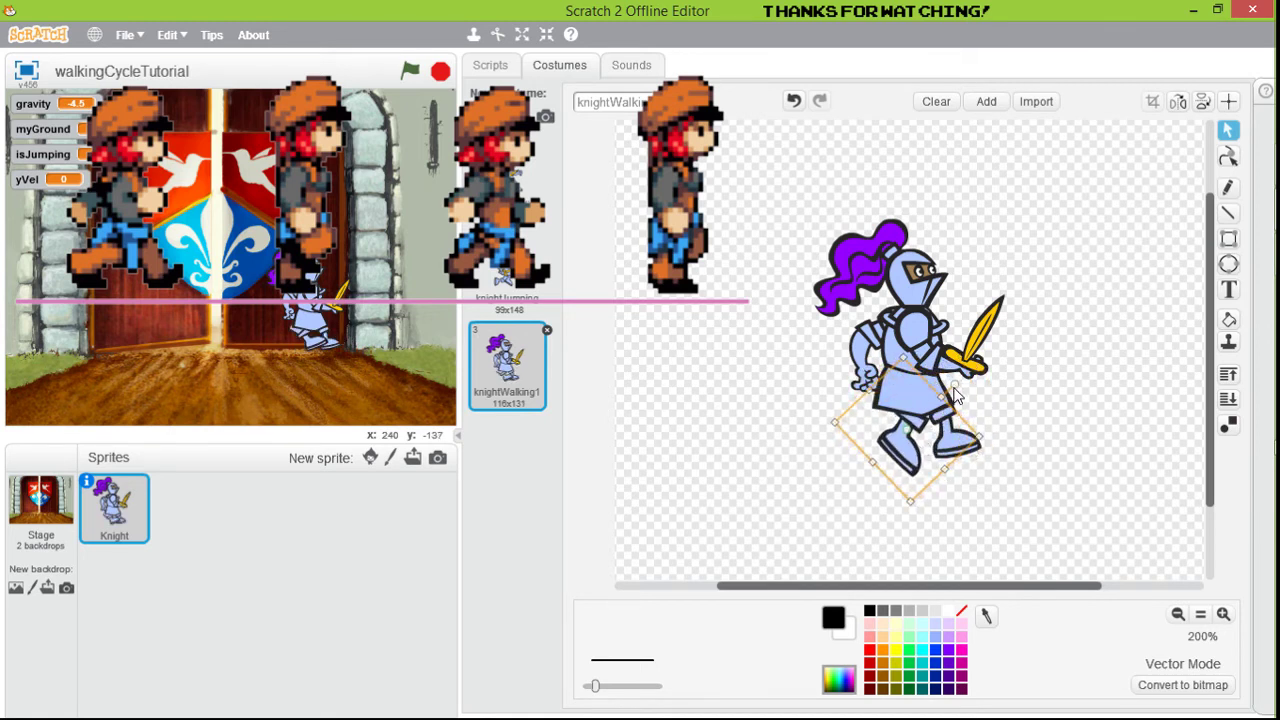
{"action": "left_click_drag", "start_coordinate": [908, 445], "coordinate": [885, 445]}
{"action": "left_click_drag", "start_coordinate": [963, 456], "coordinate": [968, 465]}
{"action": "left_click", "coordinate": [888, 455]}
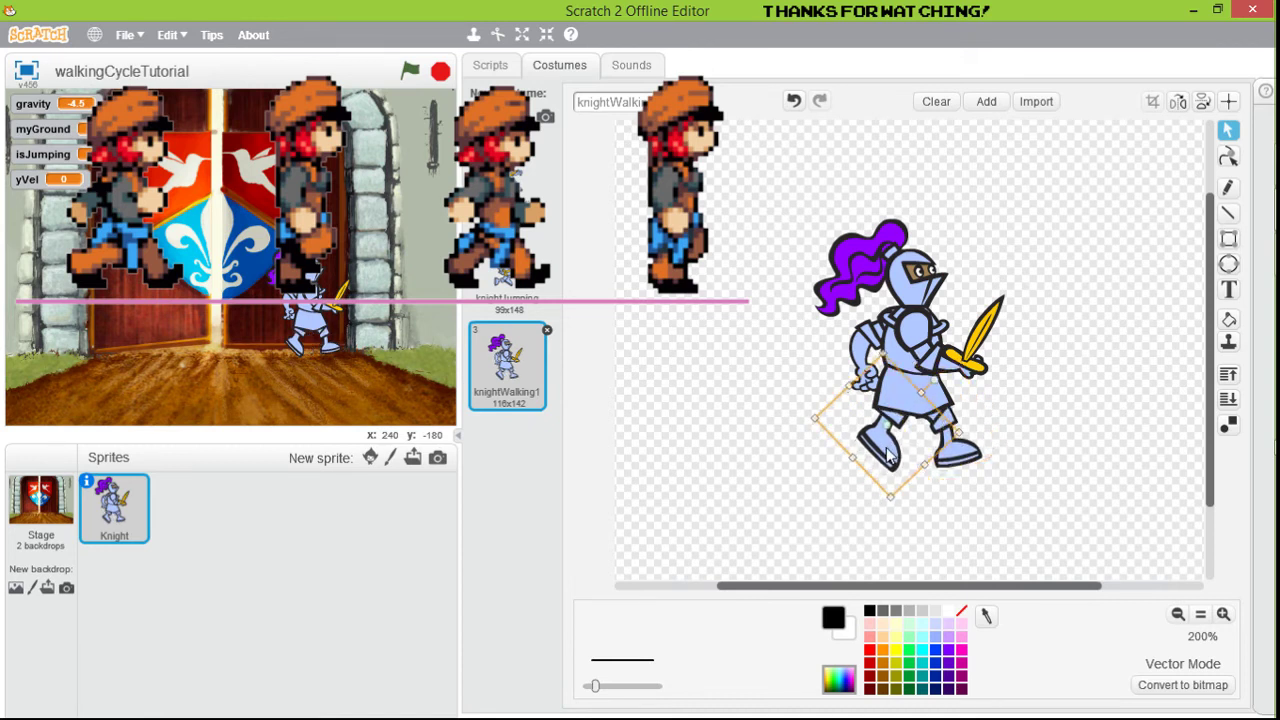
{"action": "left_click_drag", "start_coordinate": [887, 455], "coordinate": [888, 459]}
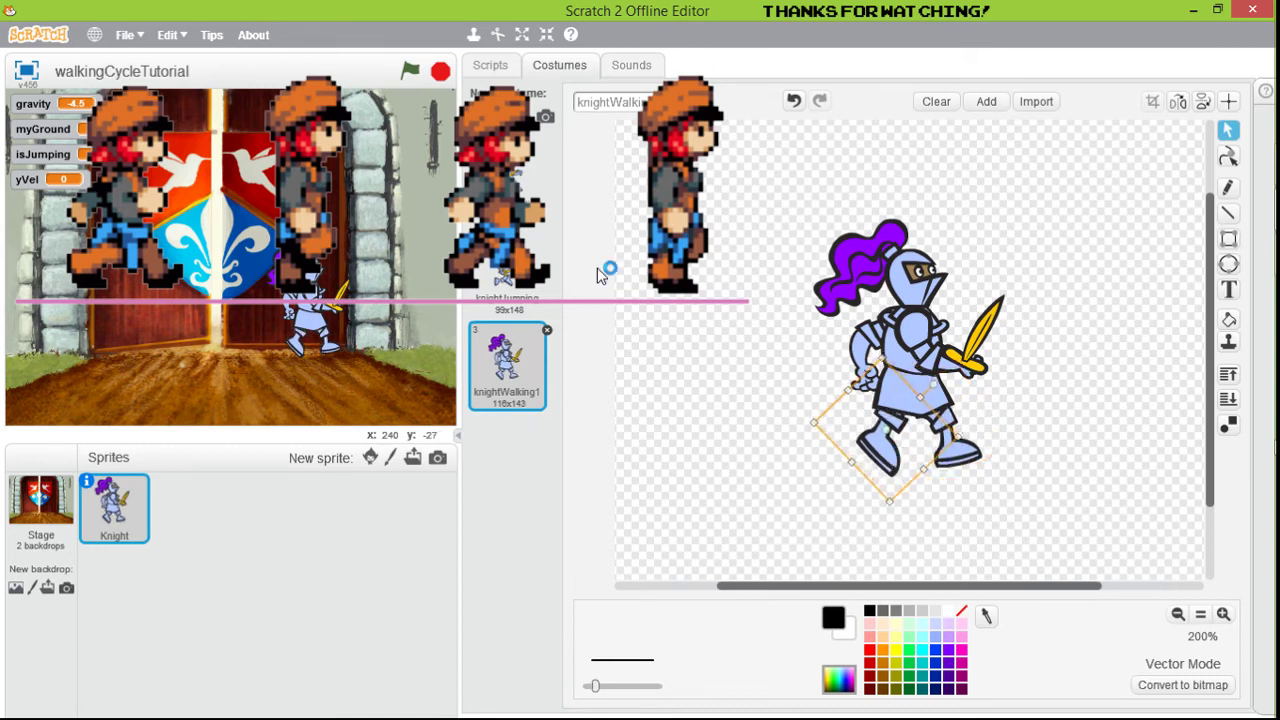
- Draw a long, nearly horizontal black ground line at the level of the knight's feet
{"action": "left_click", "coordinate": [1233, 198]}
{"action": "left_click", "coordinate": [1229, 213]}
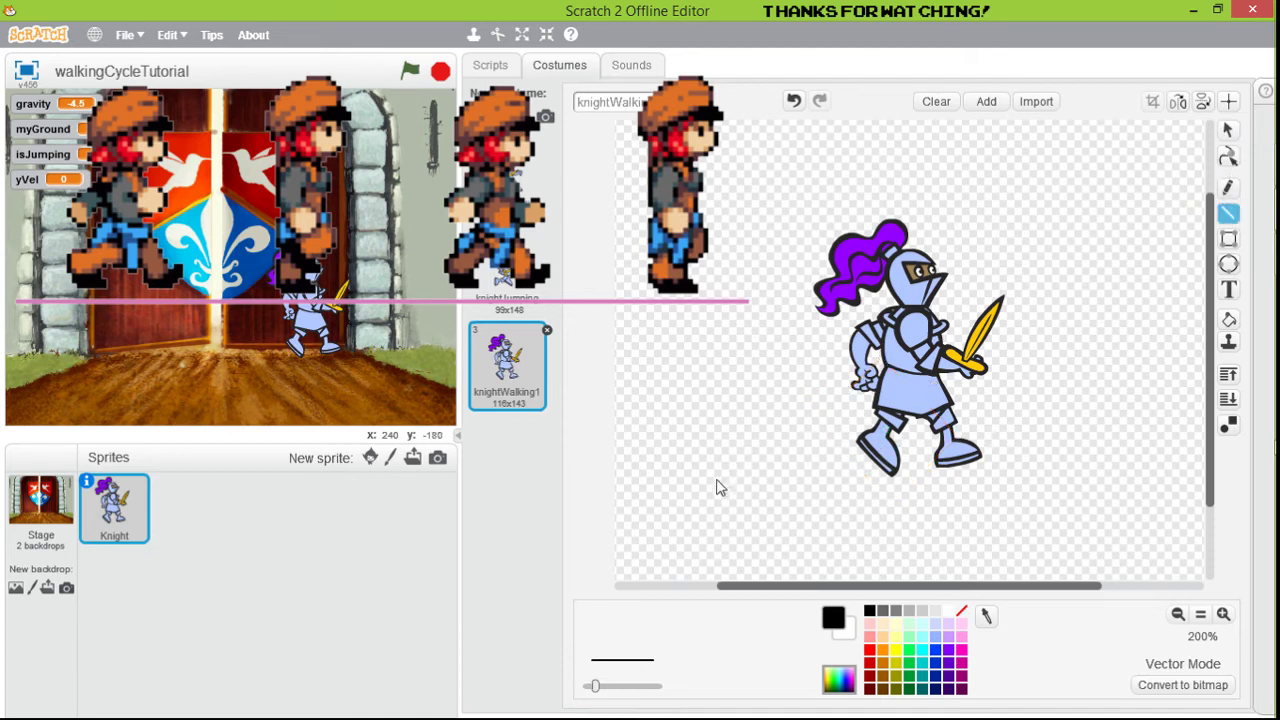
{"action": "left_click_drag", "start_coordinate": [715, 470], "coordinate": [1146, 467]}
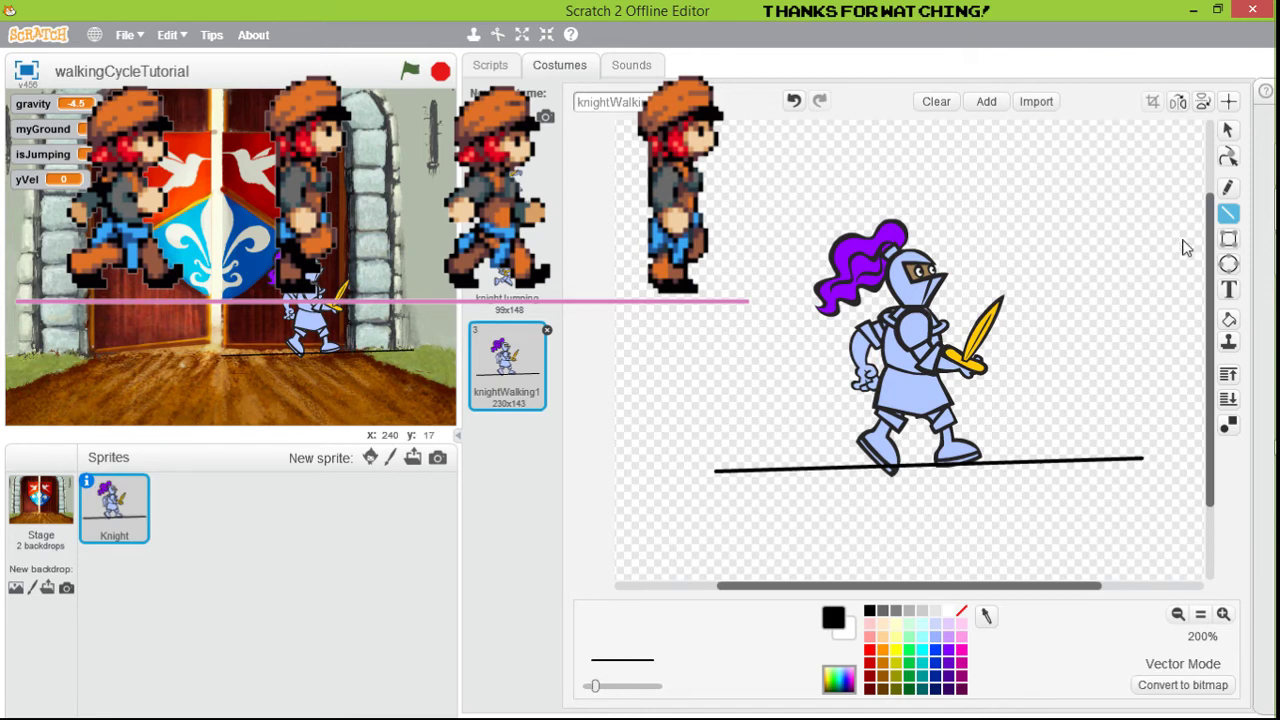
{"action": "left_click", "coordinate": [1227, 132]}
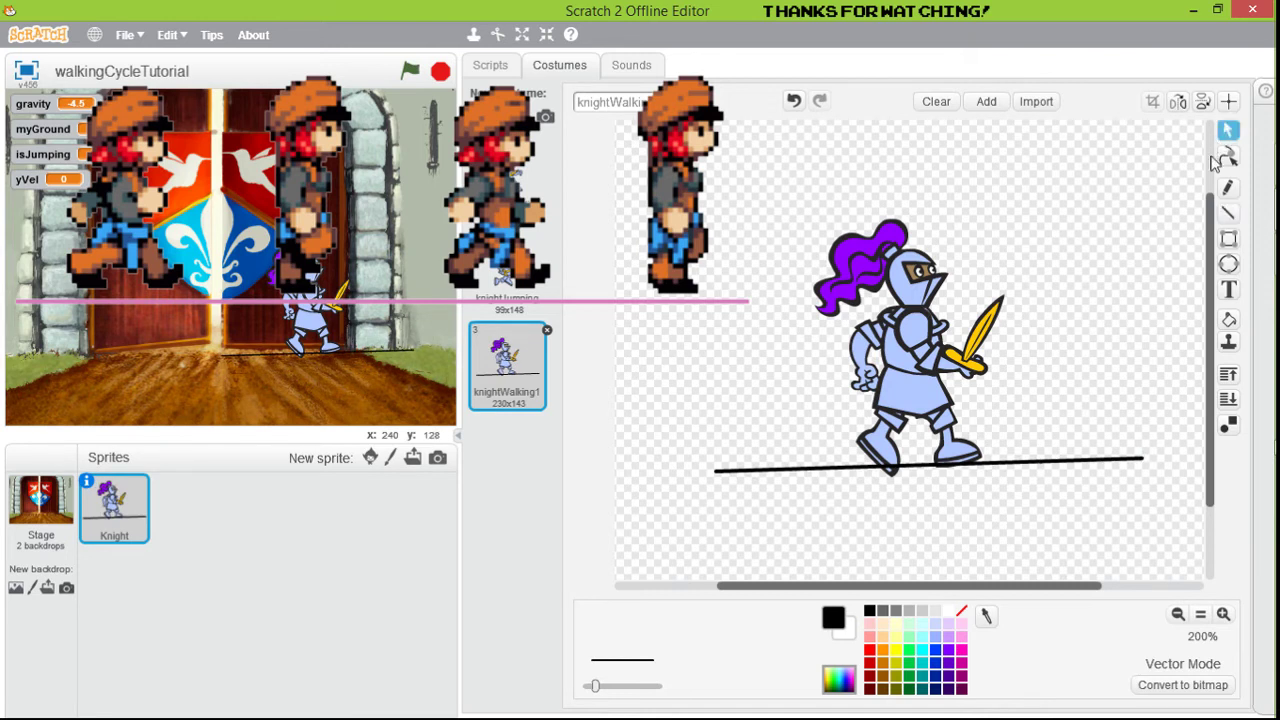
{"action": "left_click", "coordinate": [1043, 468]}
{"action": "left_click_drag", "start_coordinate": [1043, 470], "coordinate": [1043, 468]}
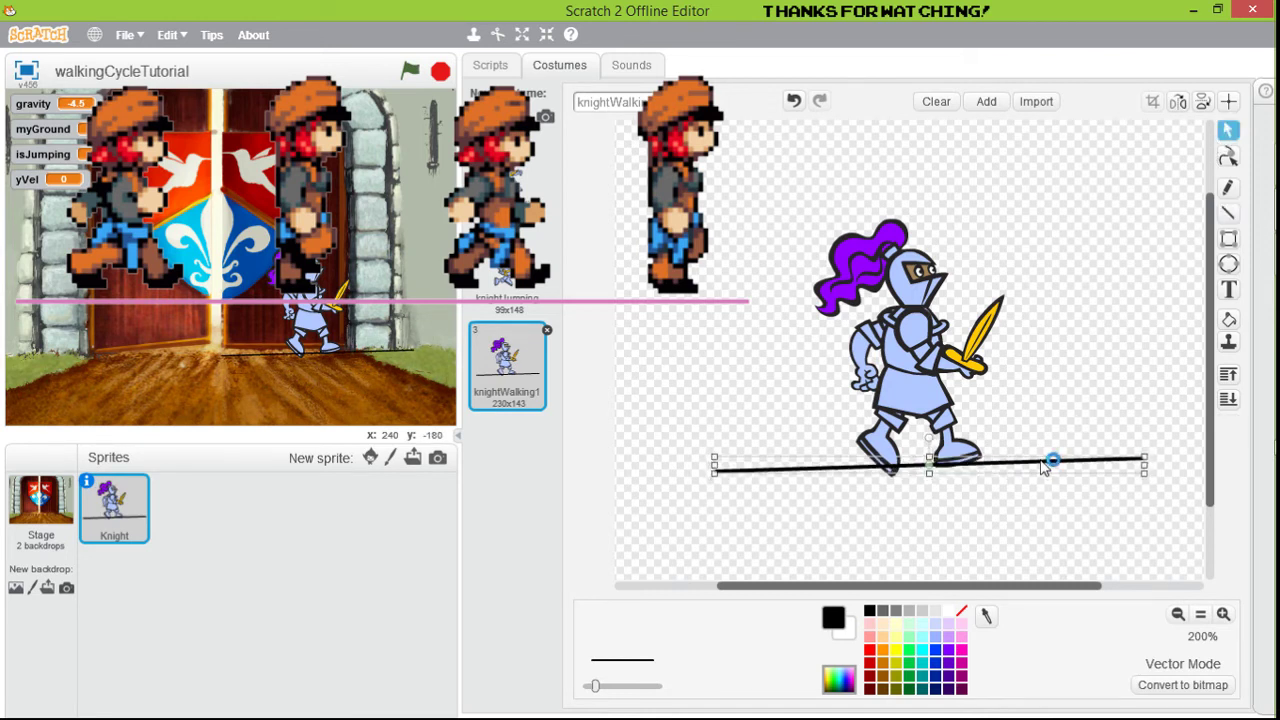
- Move the back leg further back and adjust its rotation against the ground line, and rotate the front leg counterclockwise so it strides forward
{"action": "left_click", "coordinate": [882, 439]}
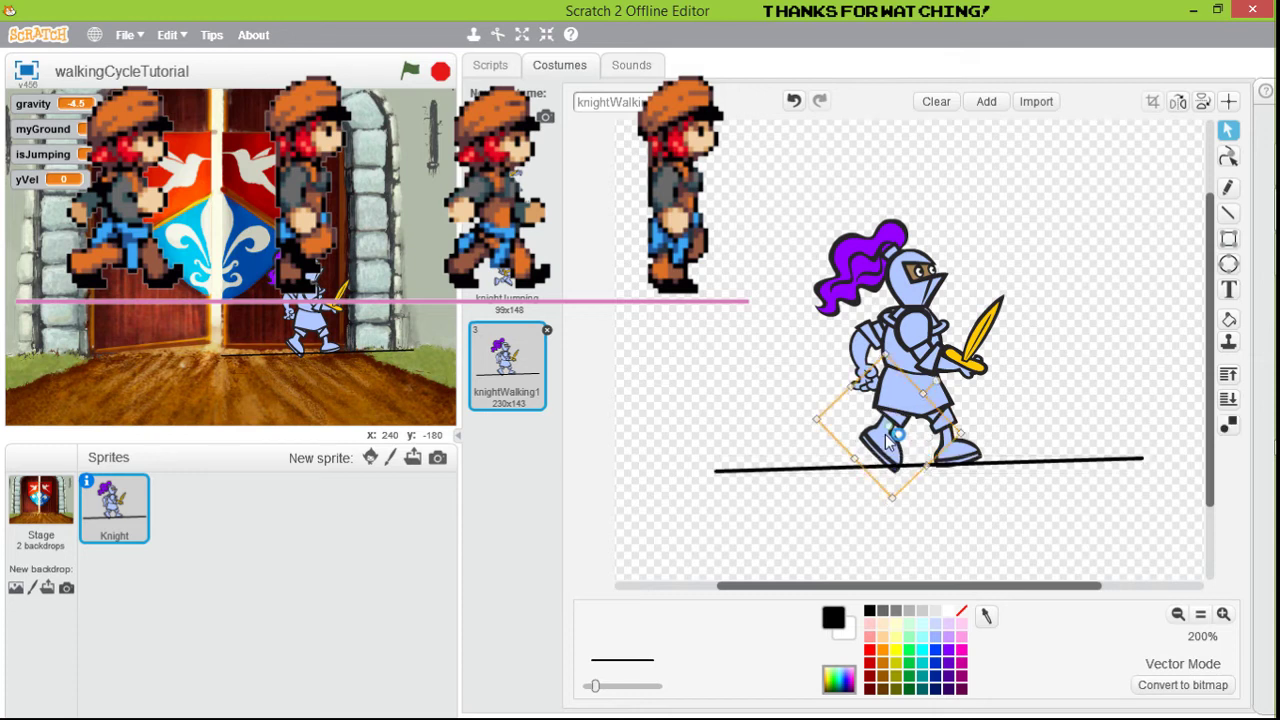
{"action": "left_click_drag", "start_coordinate": [886, 433], "coordinate": [875, 447]}
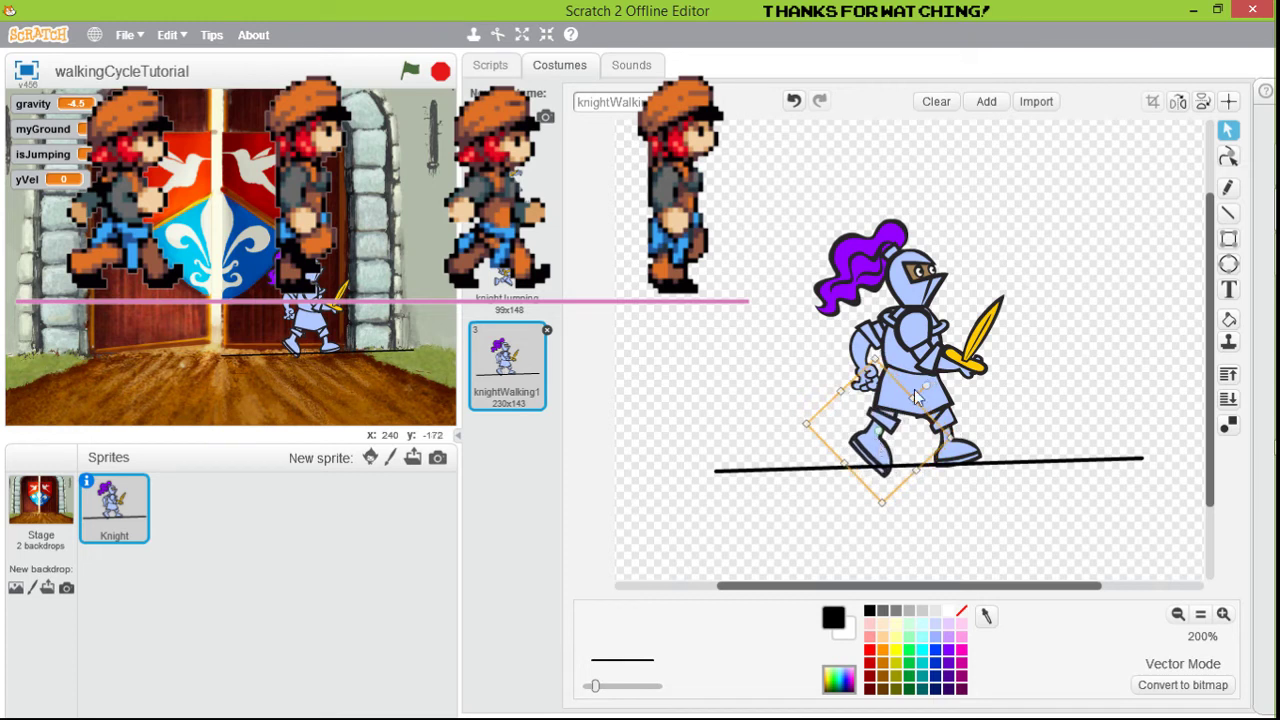
{"action": "left_click_drag", "start_coordinate": [929, 381], "coordinate": [940, 390]}
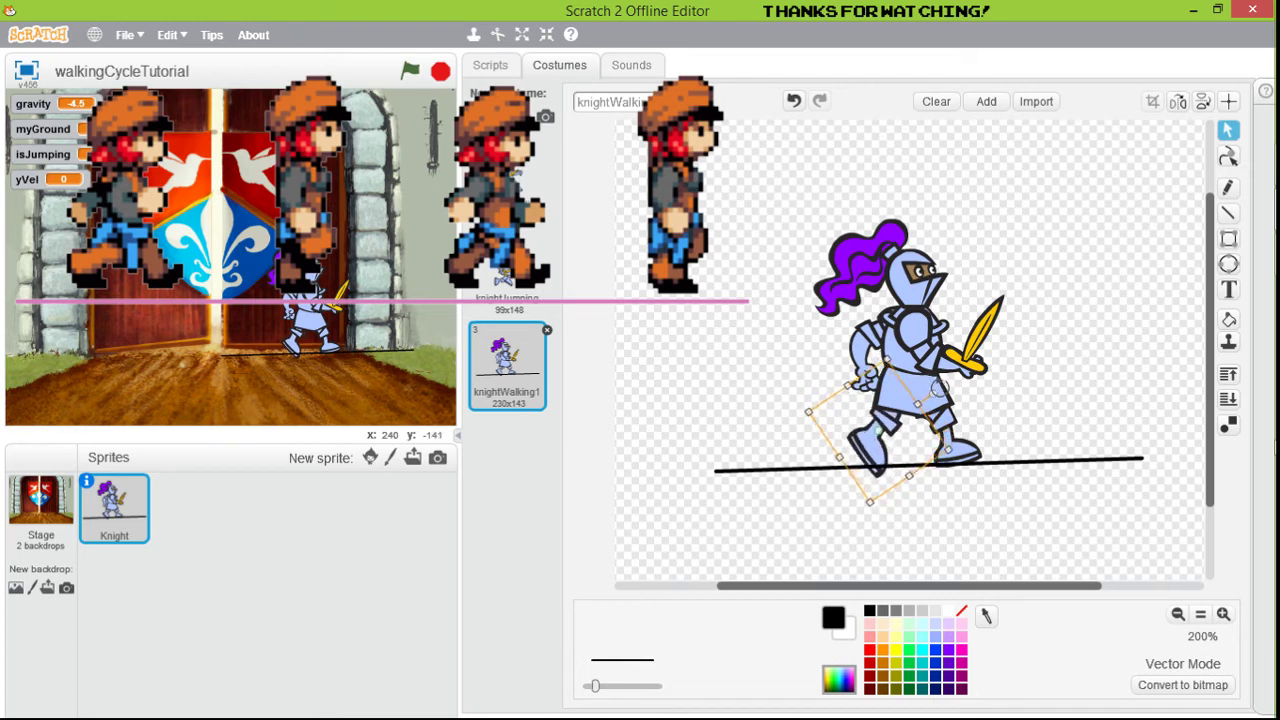
{"action": "left_click_drag", "start_coordinate": [889, 456], "coordinate": [884, 452]}
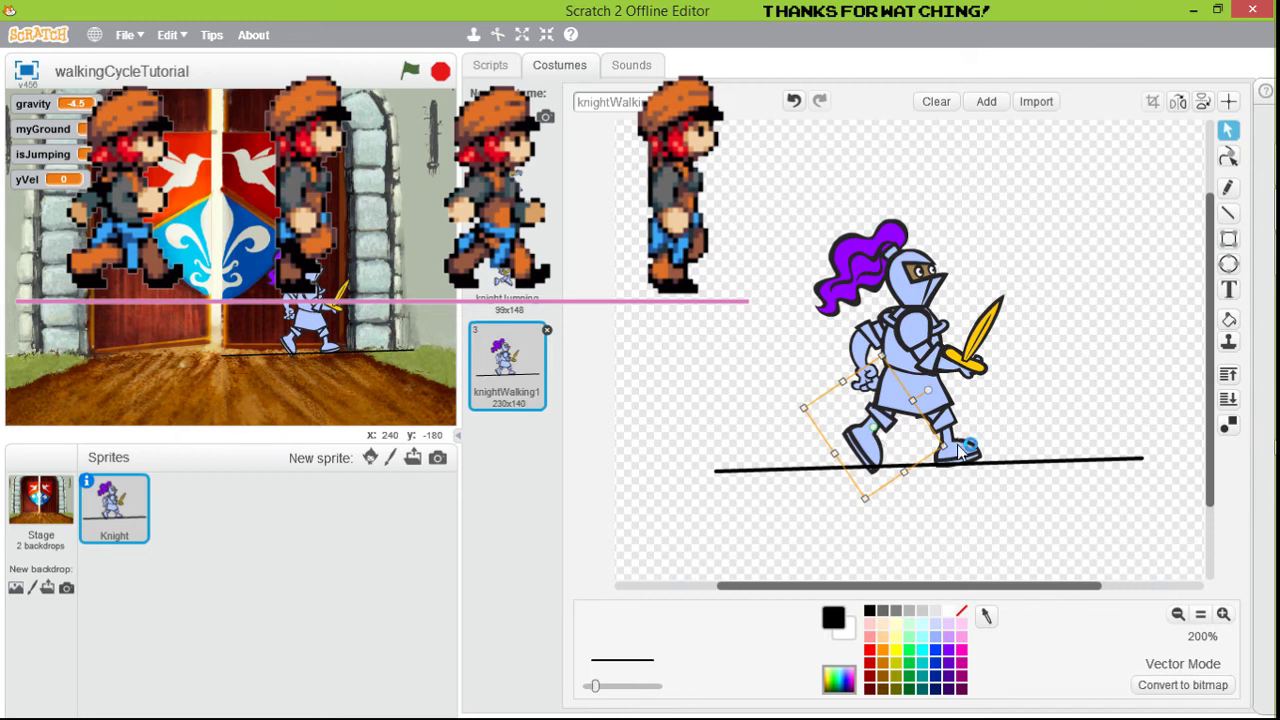
{"action": "left_click", "coordinate": [966, 447]}
{"action": "left_click_drag", "start_coordinate": [950, 376], "coordinate": [960, 444]}
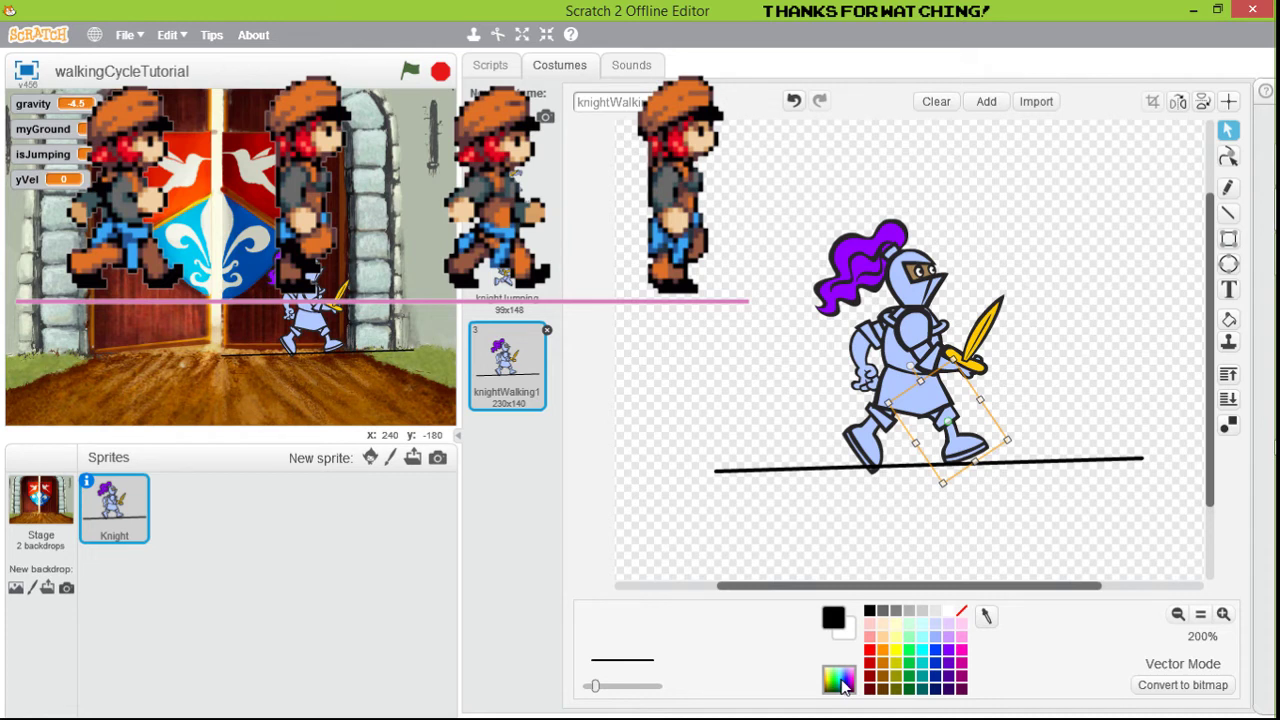
- Sample the light blue of the knight's front leg and darken it slightly
{"action": "left_click", "coordinate": [840, 680]}
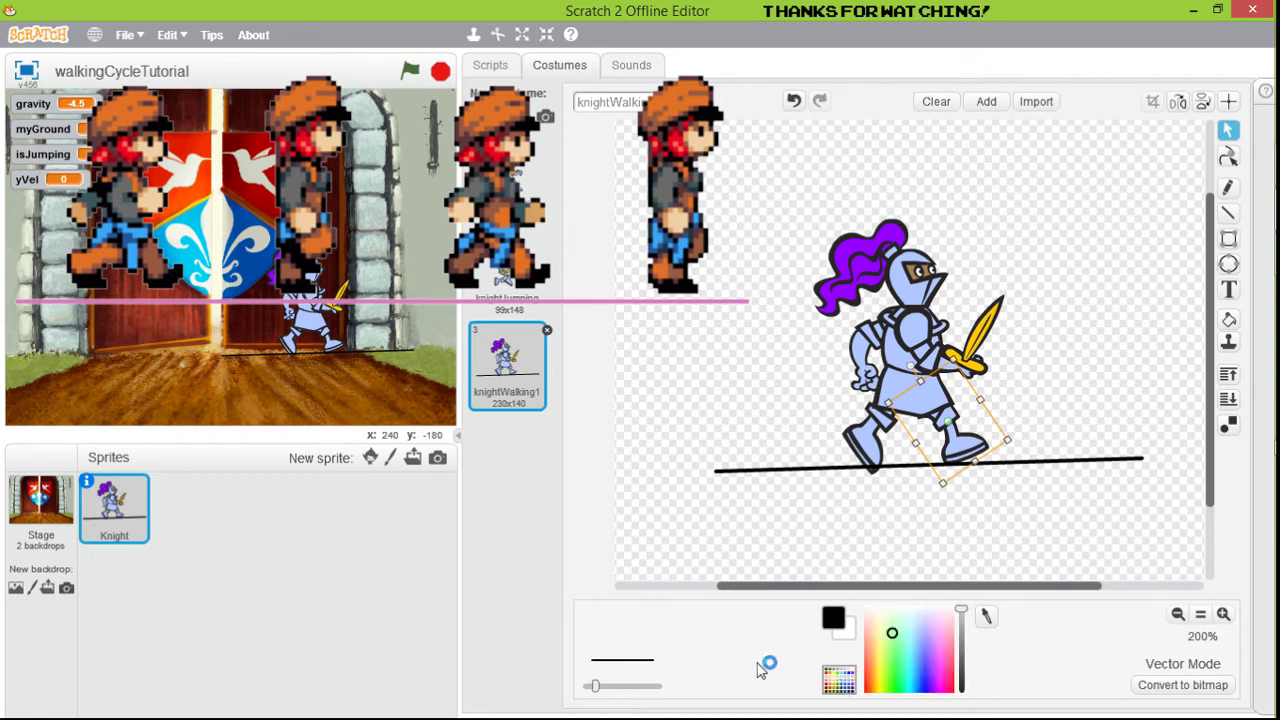
{"action": "left_click", "coordinate": [988, 620]}
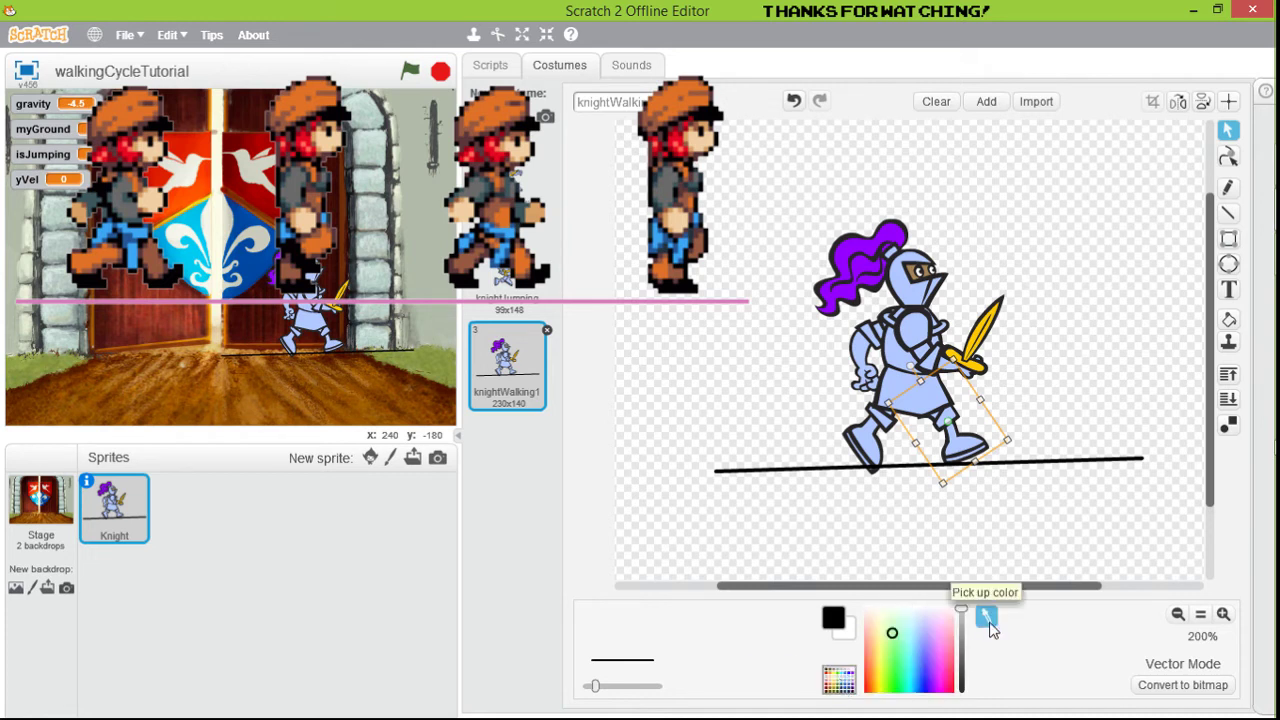
{"action": "left_click", "coordinate": [988, 619]}
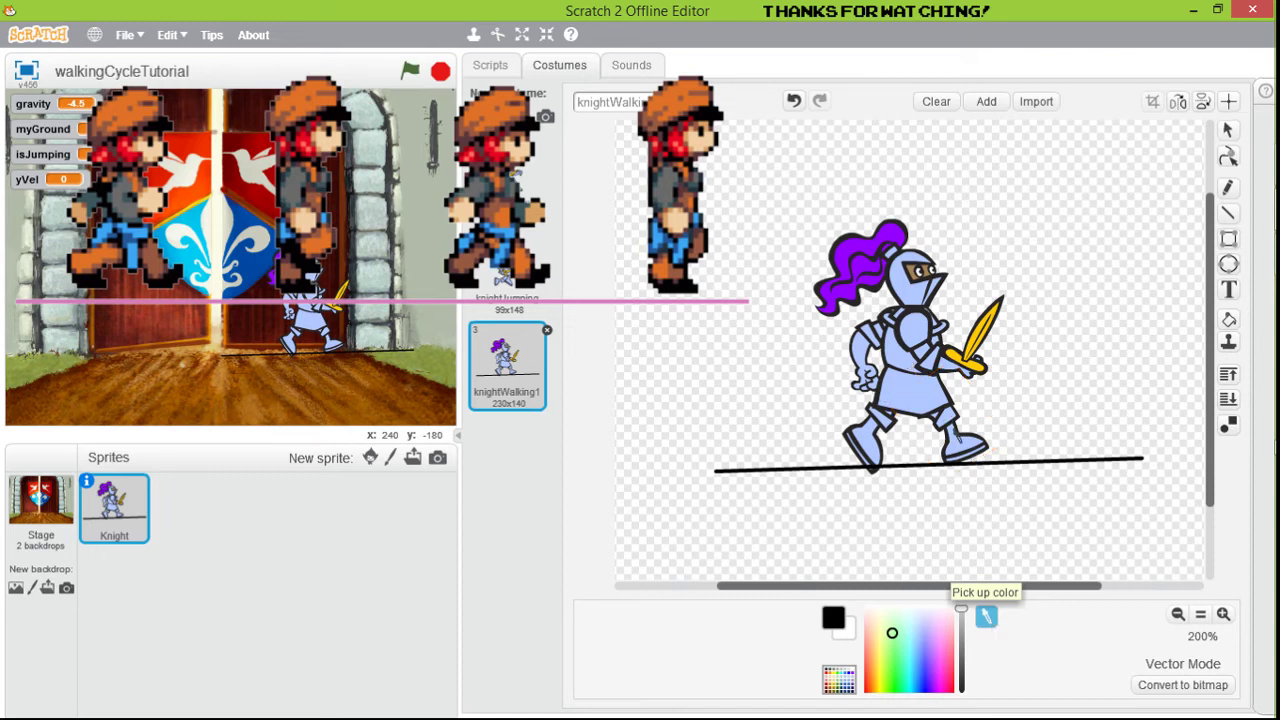
{"action": "left_click", "coordinate": [954, 443]}
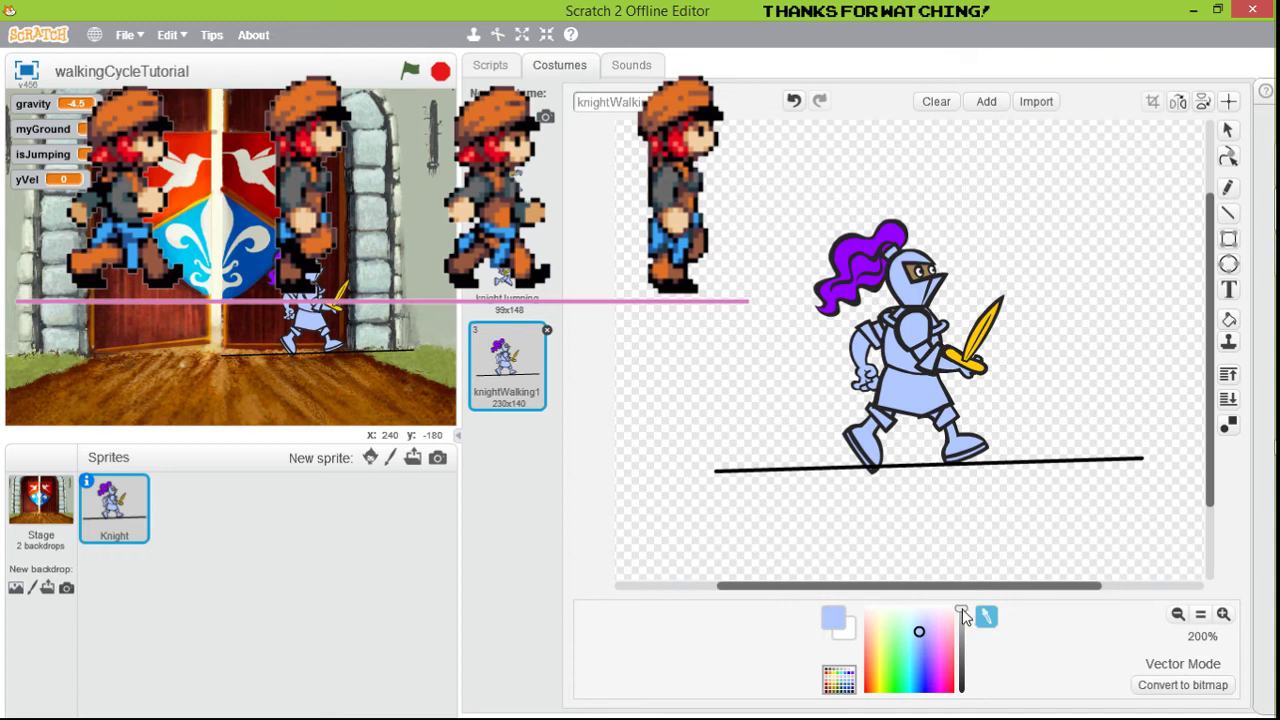
{"action": "left_click_drag", "start_coordinate": [963, 615], "coordinate": [965, 624]}
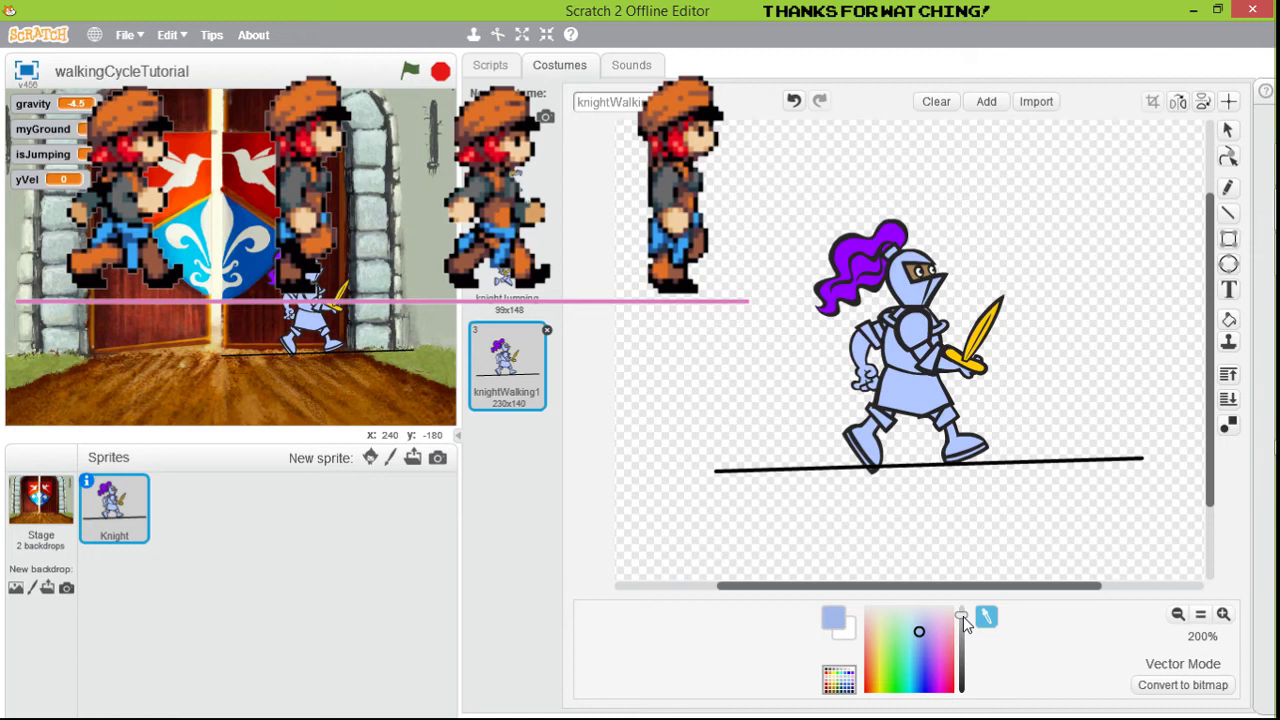
- Fill the front leg's knee plate and lower leg with the slightly darker blue
{"action": "left_click", "coordinate": [1228, 322]}
{"action": "left_click", "coordinate": [1228, 322]}
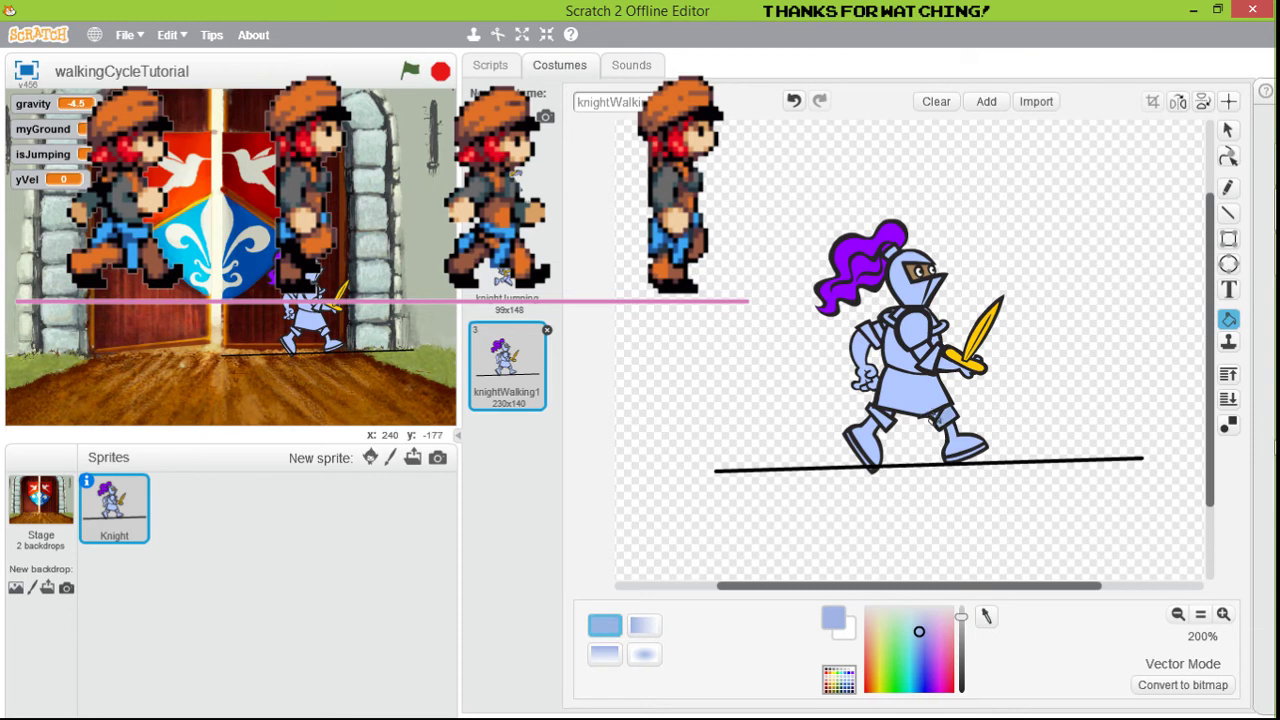
{"action": "left_click", "coordinate": [1223, 613]}
{"action": "left_click", "coordinate": [958, 482]}
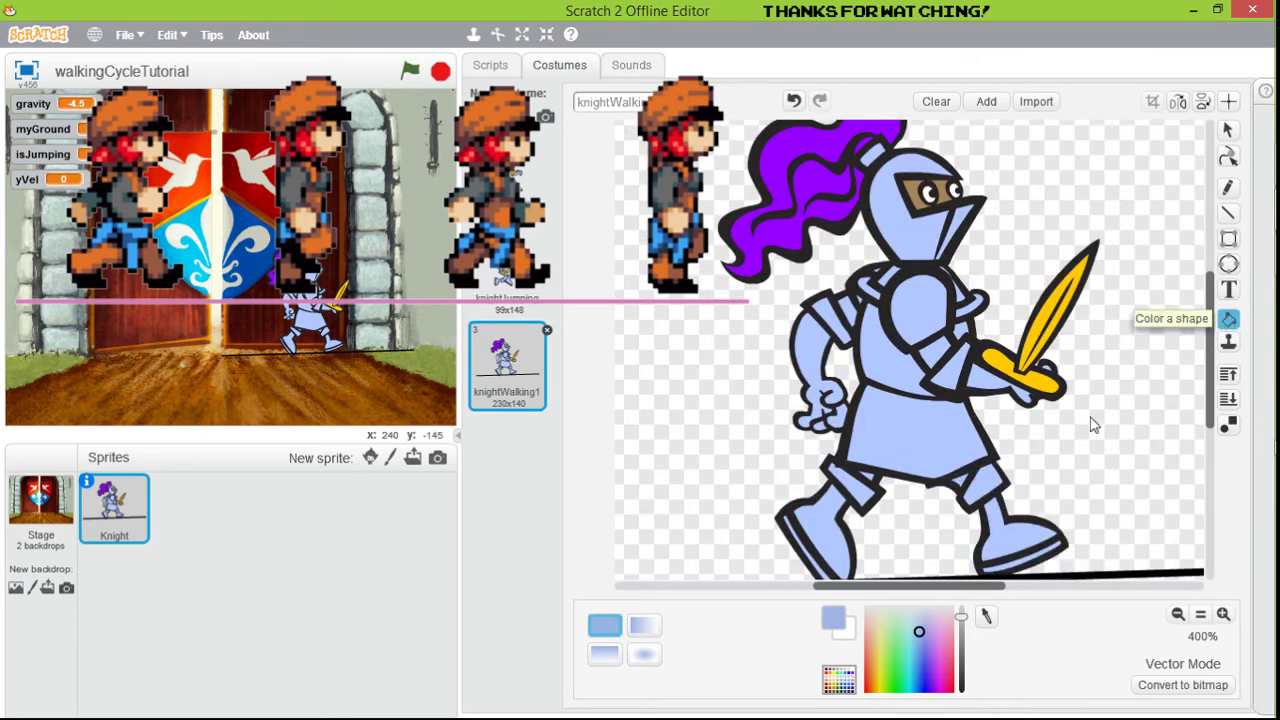
{"action": "left_click", "coordinate": [962, 476]}
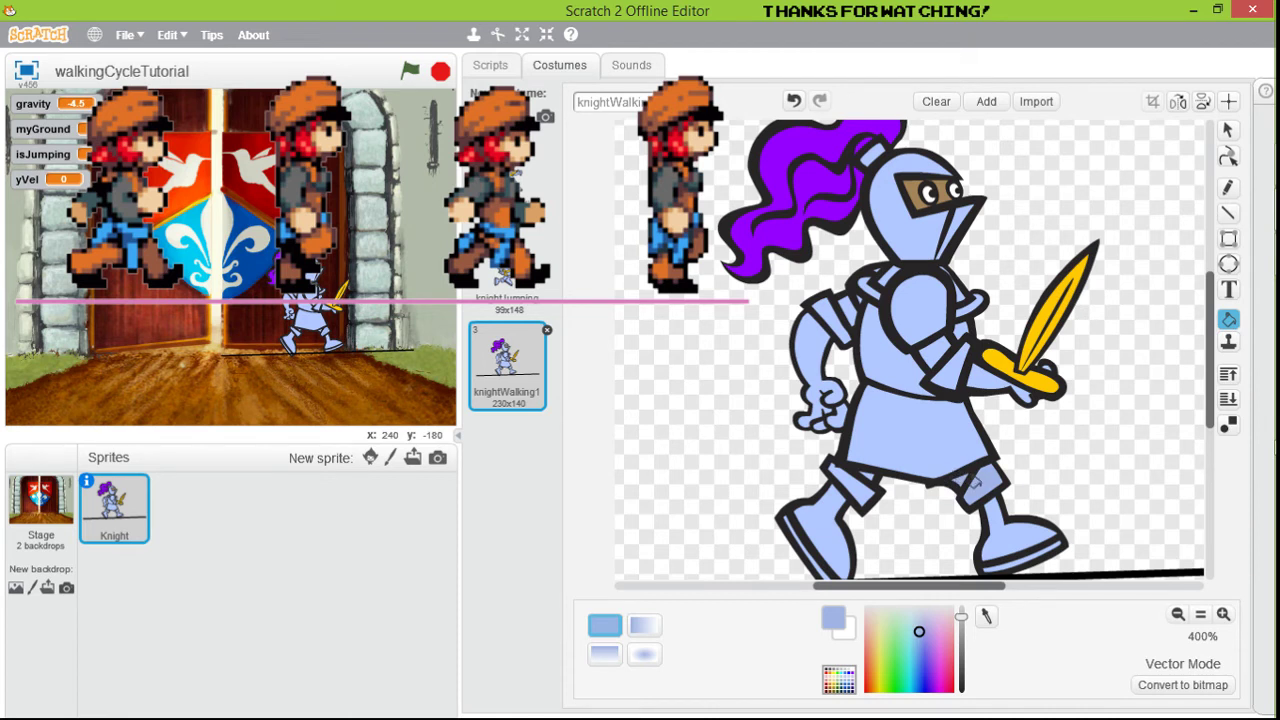
{"action": "left_click", "coordinate": [996, 518]}
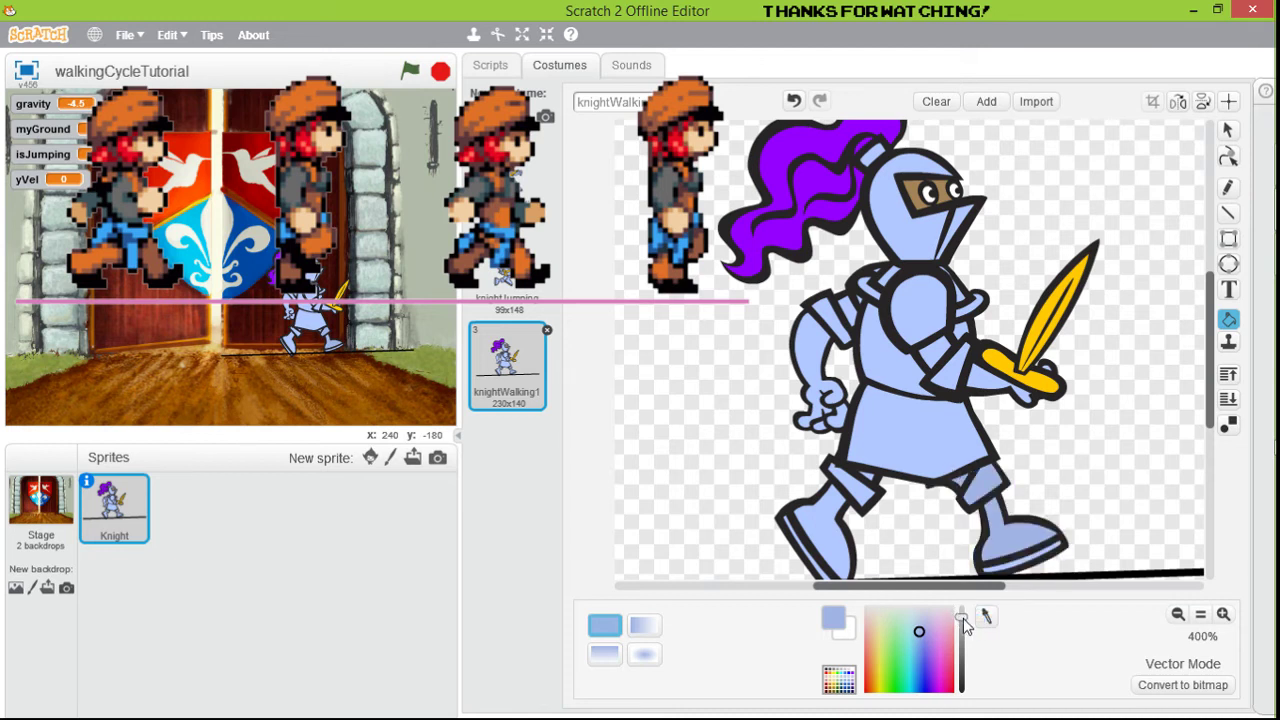
- Darken the blue a little more and refill the knight's front leg and boot, then shade the far arm to match
{"action": "left_click", "coordinate": [975, 480]}
{"action": "left_click", "coordinate": [990, 528]}
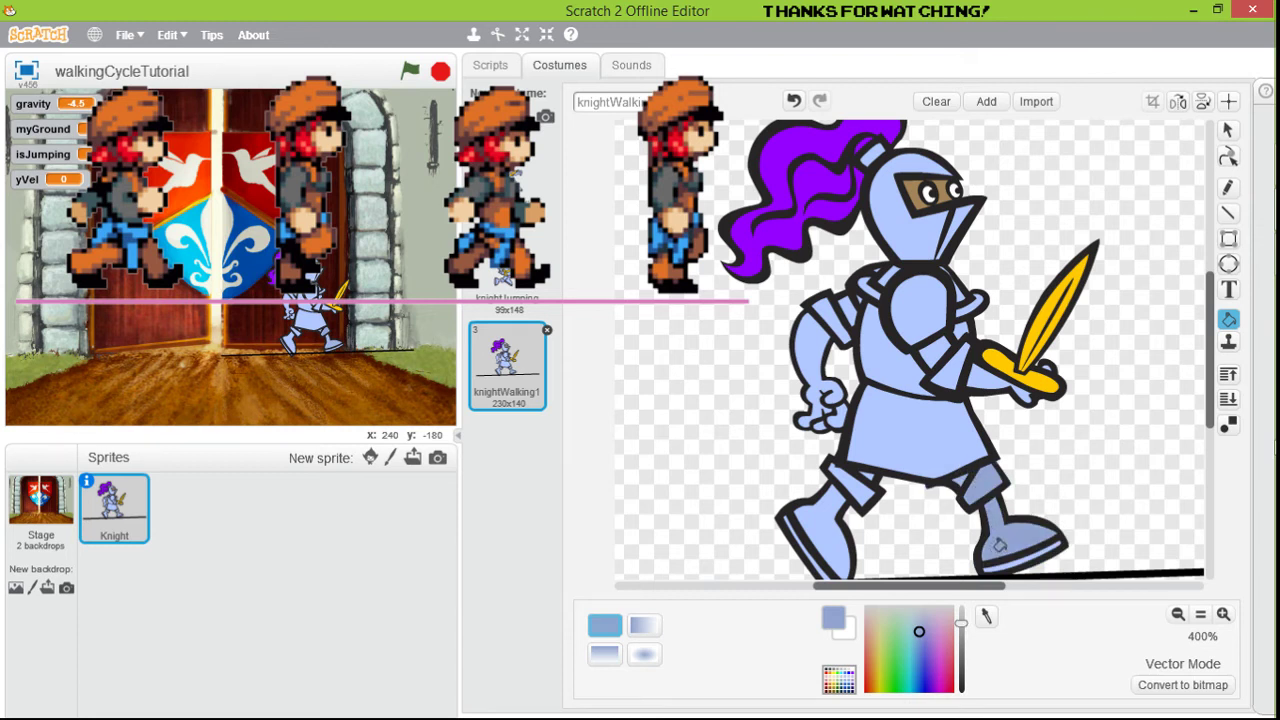
{"action": "left_click", "coordinate": [996, 558]}
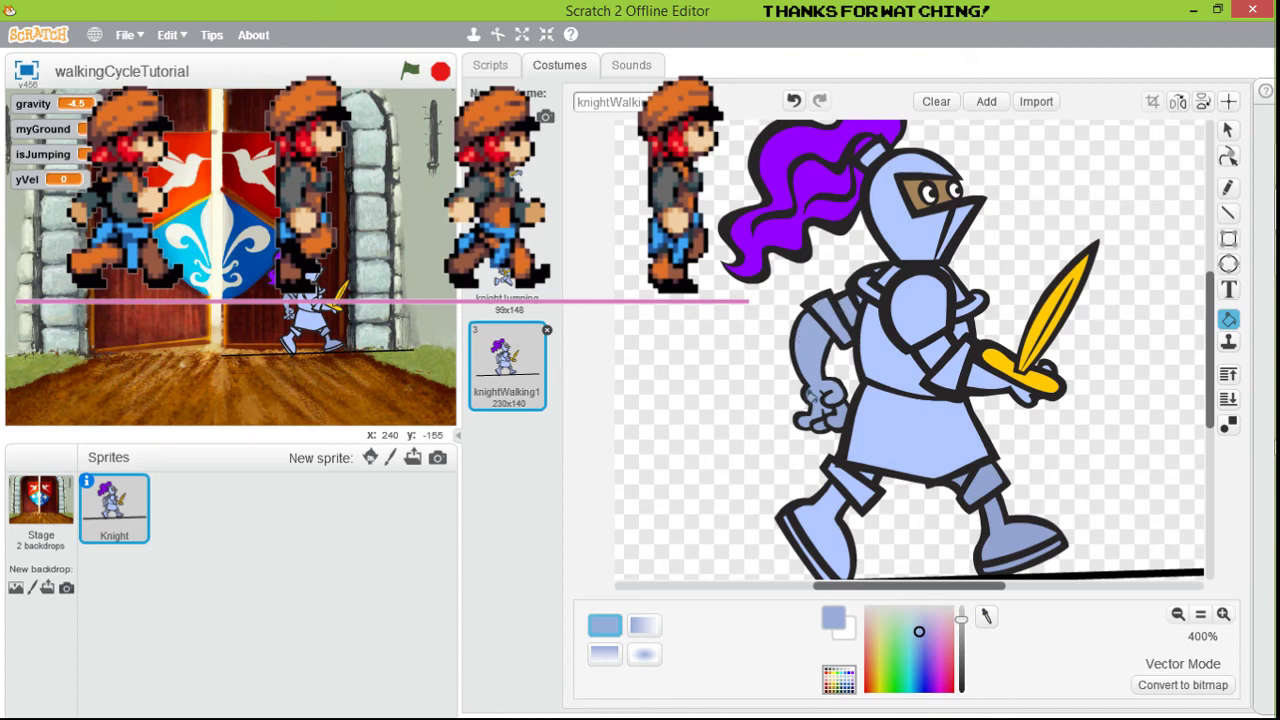
{"action": "left_click", "coordinate": [955, 489]}
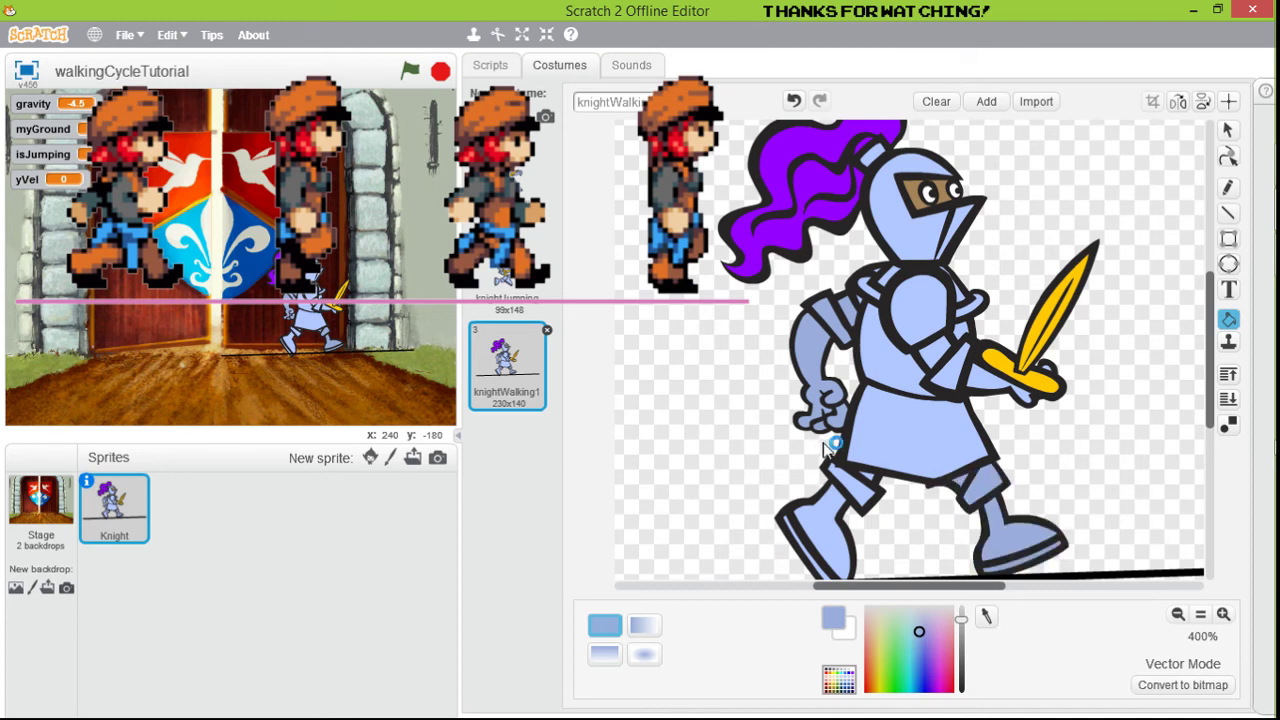
- Draw a long, nearly horizontal blue guide line across the knight's plume near the top of the helmet
{"action": "left_click", "coordinate": [1177, 615]}
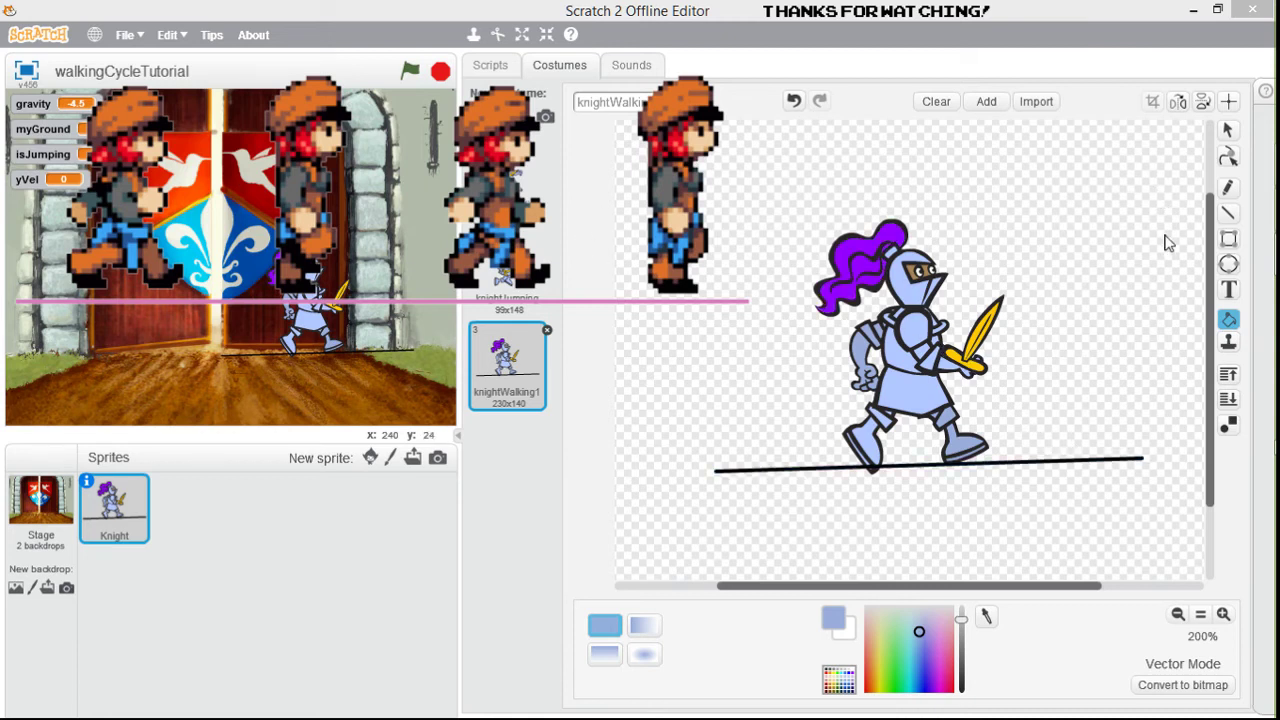
{"action": "left_click", "coordinate": [1229, 214]}
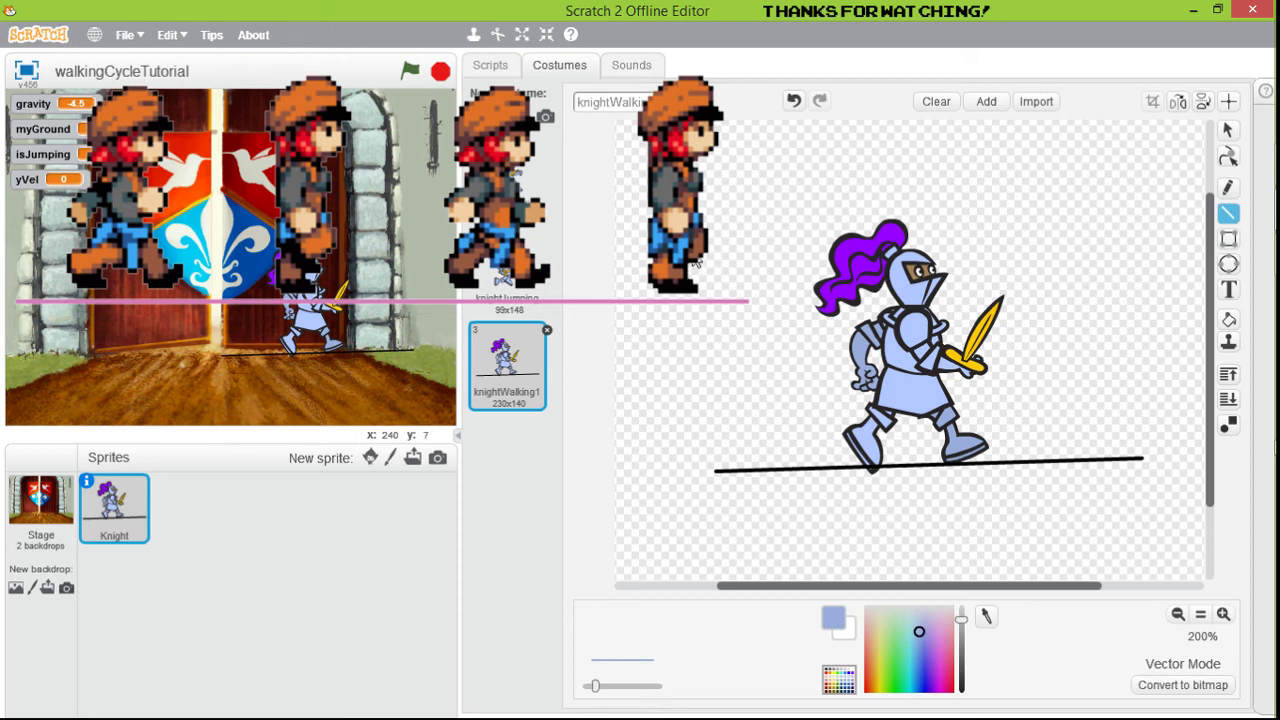
{"action": "mouse_move", "coordinate": [707, 249]}
{"action": "left_mouse_down"}
{"action": "mouse_move", "coordinate": [835, 262]}
{"action": "mouse_move", "coordinate": [1166, 241]}
{"action": "left_mouse_up"}
{"action": "left_click", "coordinate": [1229, 132]}
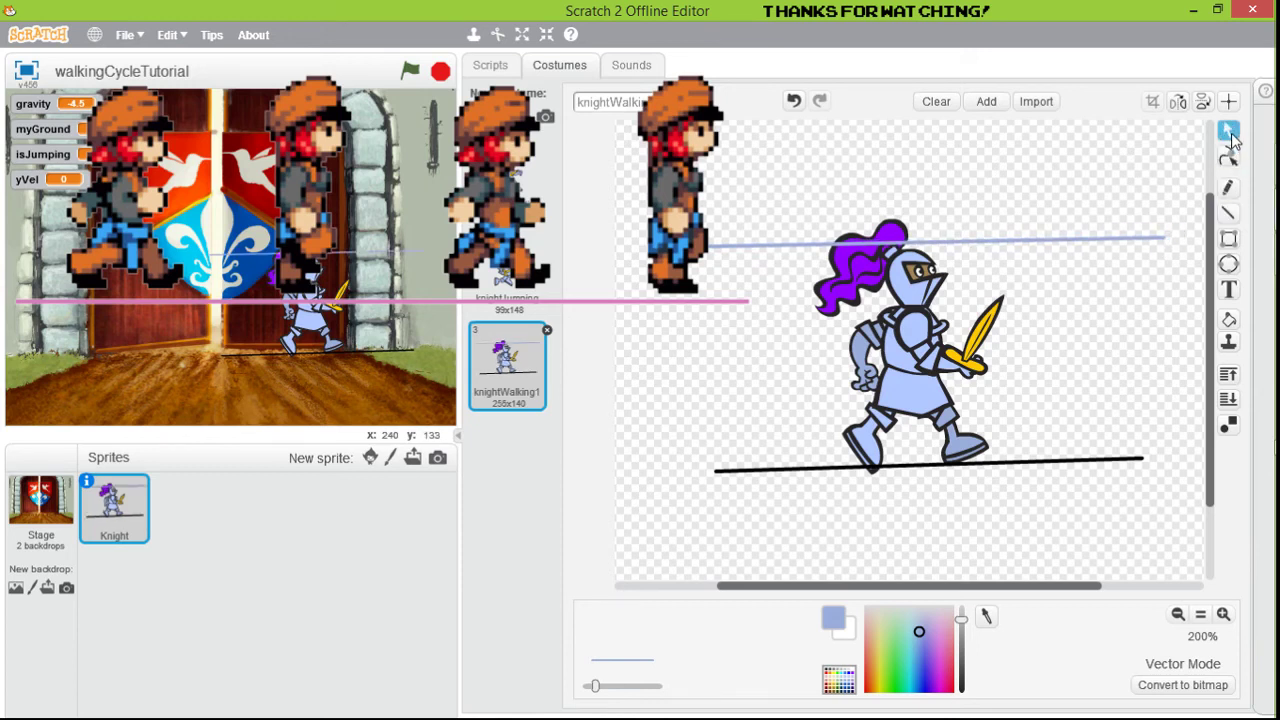
- Align the horizontal guide line with the top of the helmet and draw a vertical guide line through the centre of the knight's body
{"action": "left_click_drag", "start_coordinate": [1080, 240], "coordinate": [1067, 222]}
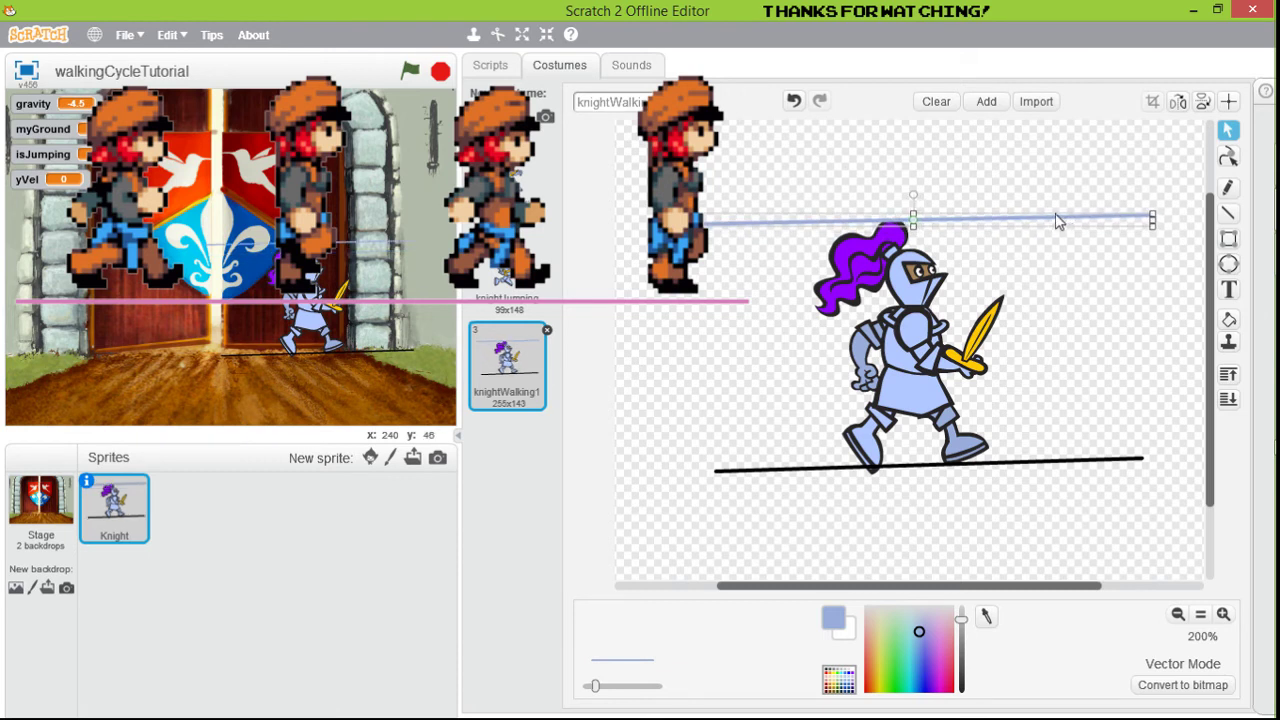
{"action": "left_click_drag", "start_coordinate": [1057, 218], "coordinate": [1046, 252]}
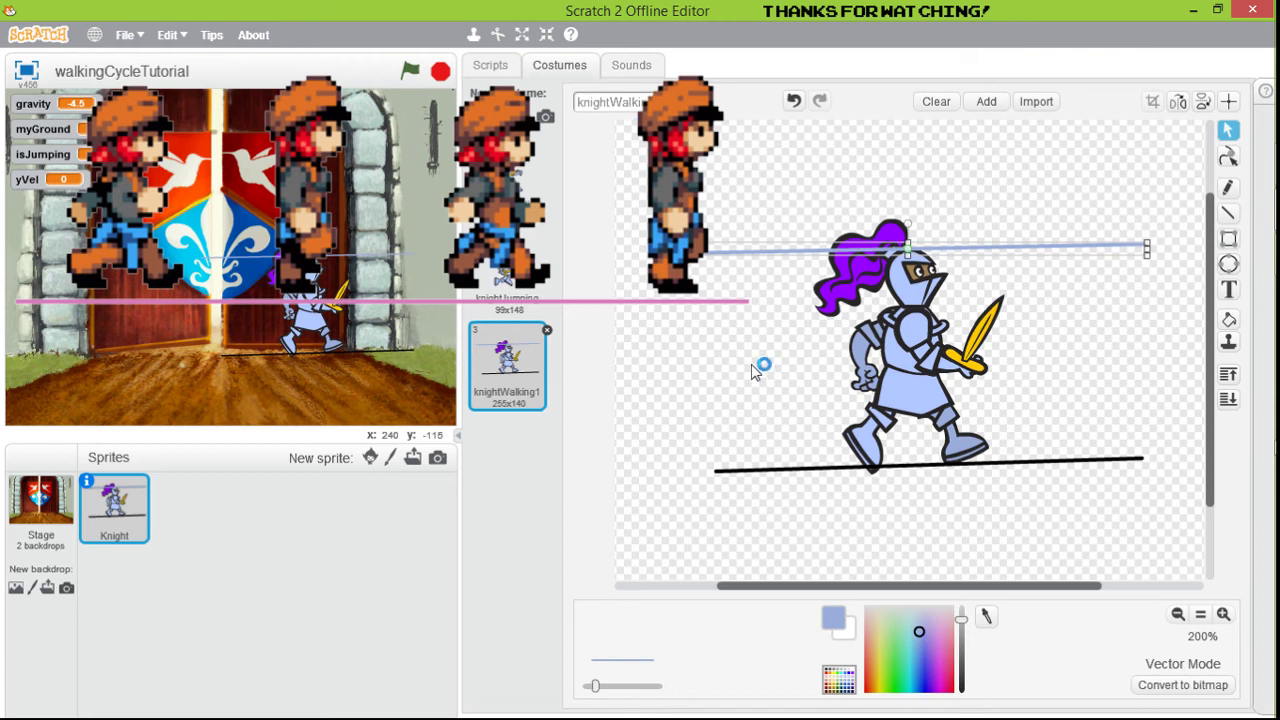
{"action": "left_click", "coordinate": [1228, 213]}
{"action": "left_click_drag", "start_coordinate": [920, 136], "coordinate": [917, 478]}
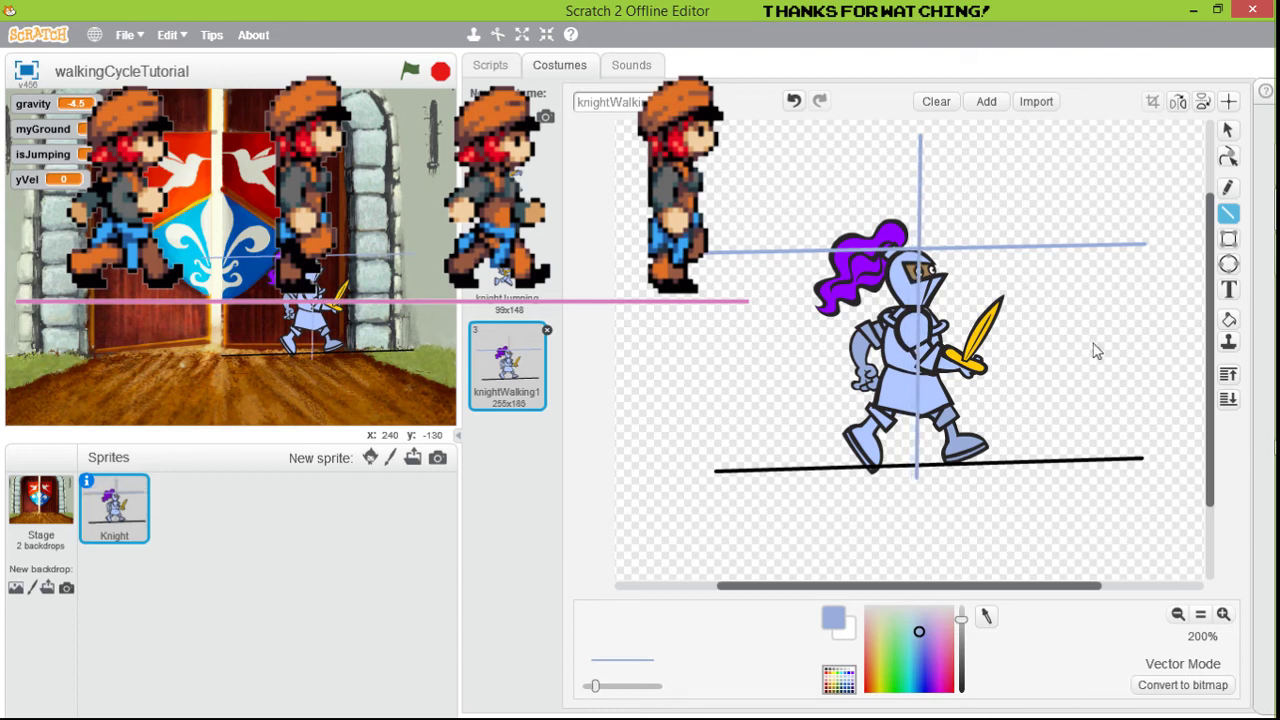
{"action": "left_click", "coordinate": [1228, 130]}
{"action": "left_click_drag", "start_coordinate": [921, 171], "coordinate": [908, 172]}
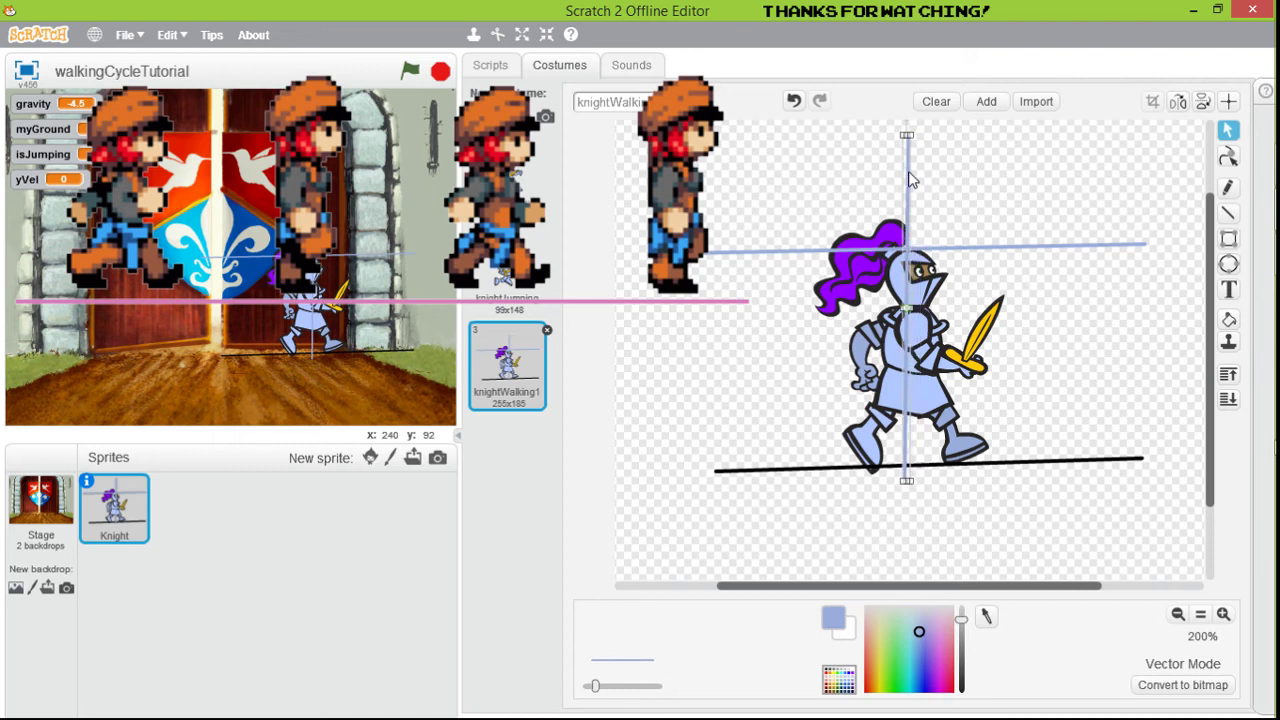
{"action": "left_click", "coordinate": [1063, 452]}
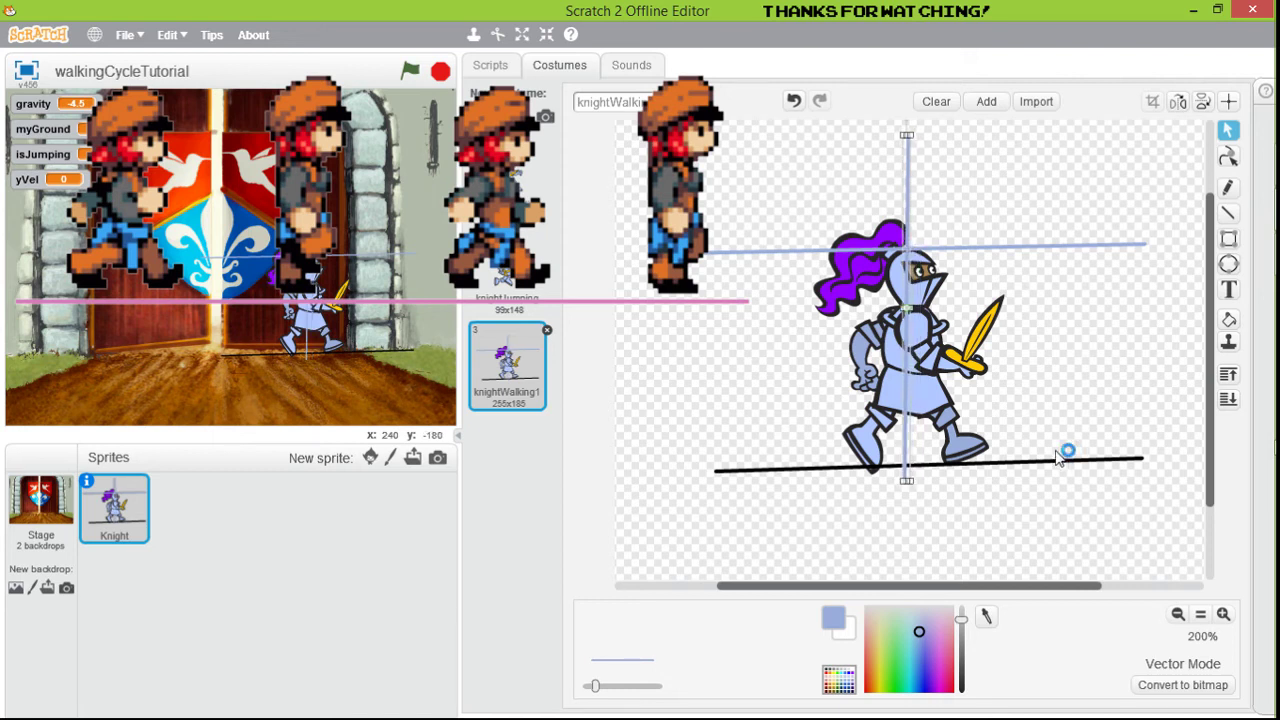
{"action": "left_click", "coordinate": [897, 541]}
- Adjust the angle of the knight's rear arm and shift the sword slightly up in its hand
{"action": "left_click", "coordinate": [870, 370]}
{"action": "left_click_drag", "start_coordinate": [863, 352], "coordinate": [867, 354]}
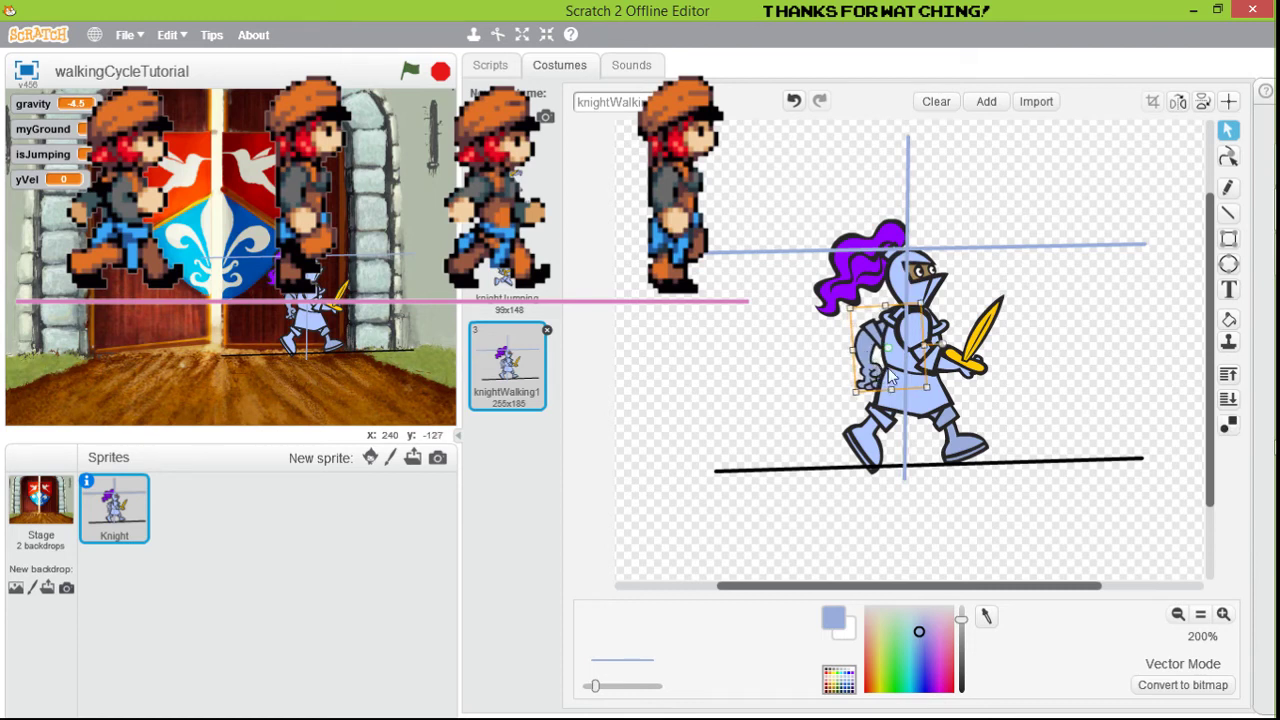
{"action": "left_click_drag", "start_coordinate": [928, 302], "coordinate": [870, 363]}
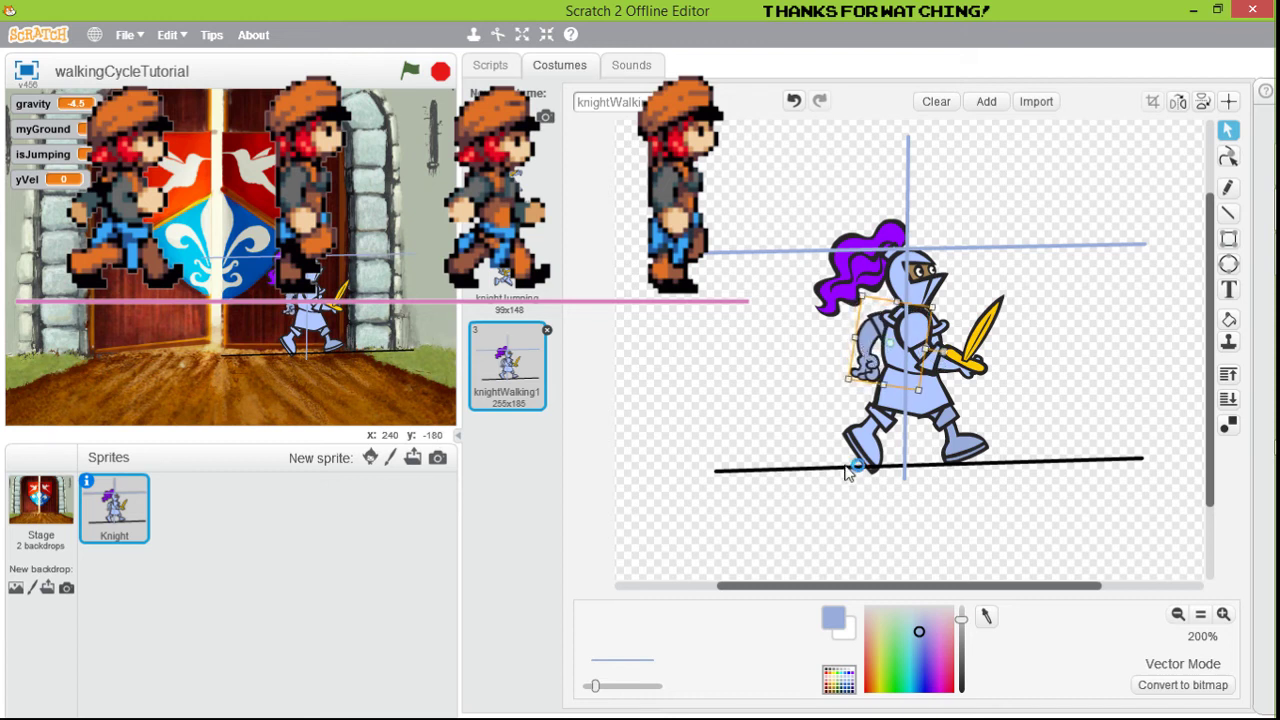
{"action": "left_click_drag", "start_coordinate": [974, 362], "coordinate": [980, 356]}
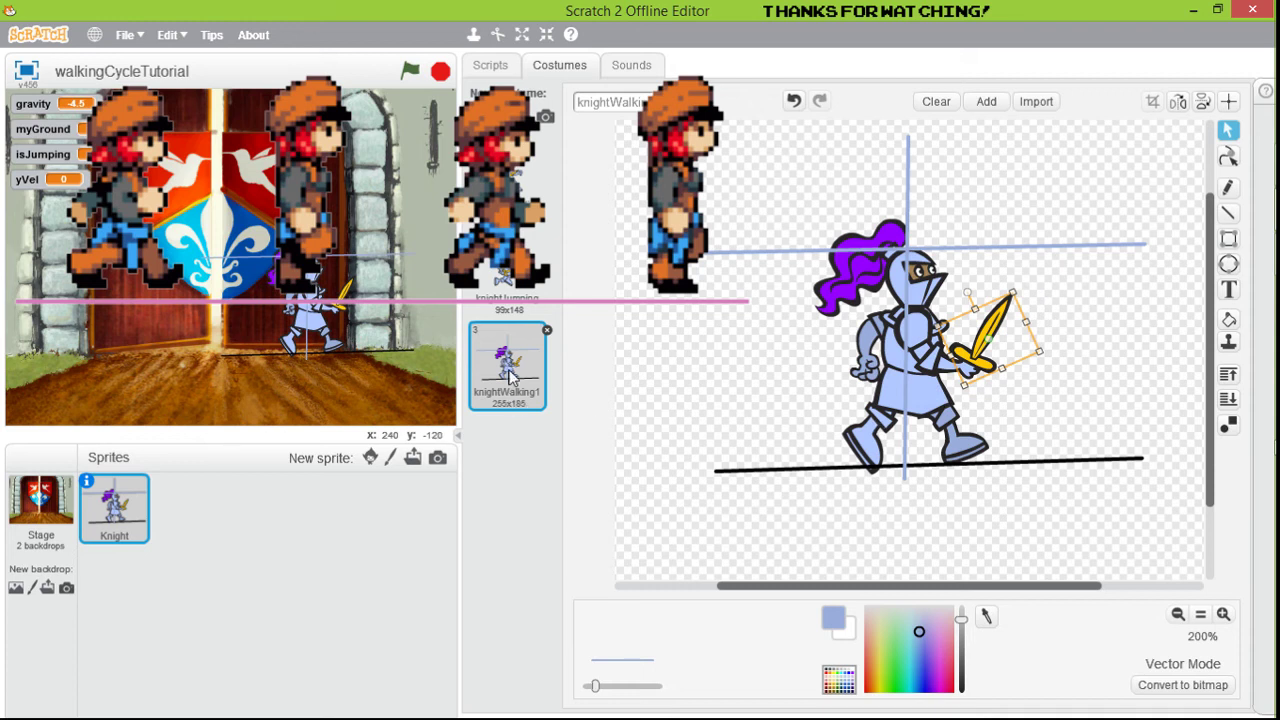
- Duplicate the knightWalking1 costume and rotate both arms of the copy, sword included, down alongside the knight's body
{"action": "right_click", "coordinate": [510, 375]}
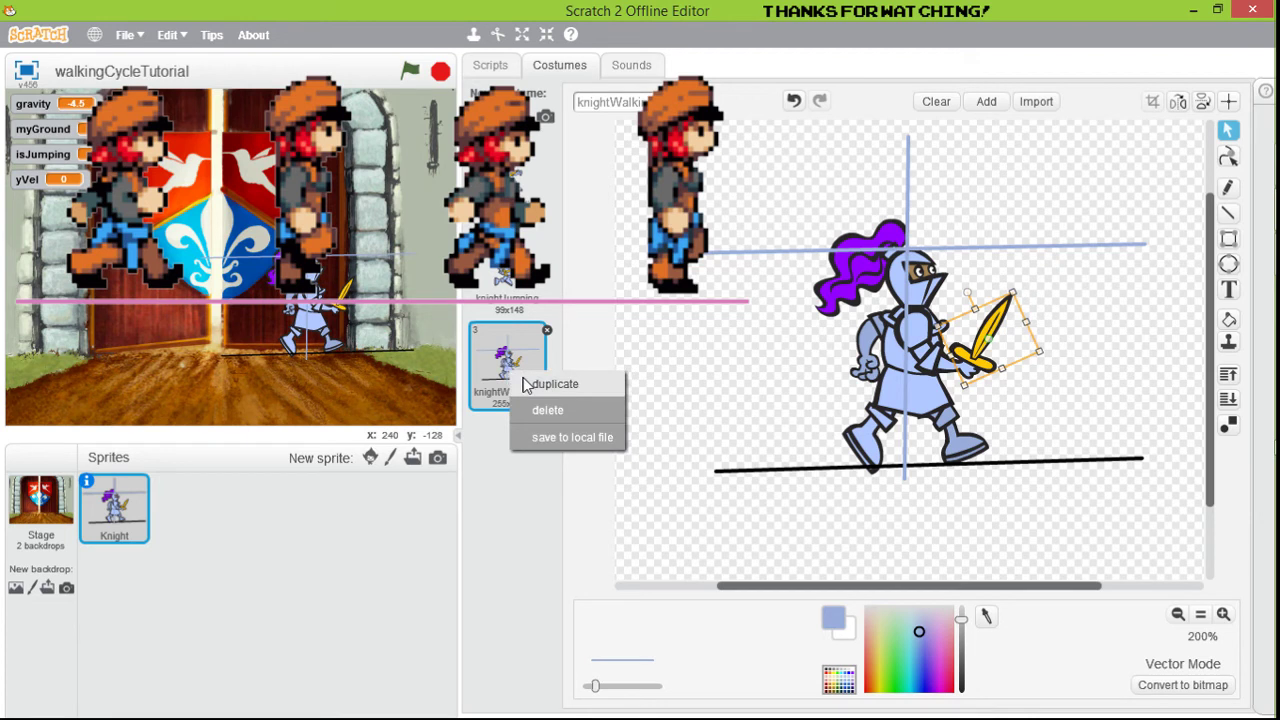
{"action": "left_click", "coordinate": [535, 384]}
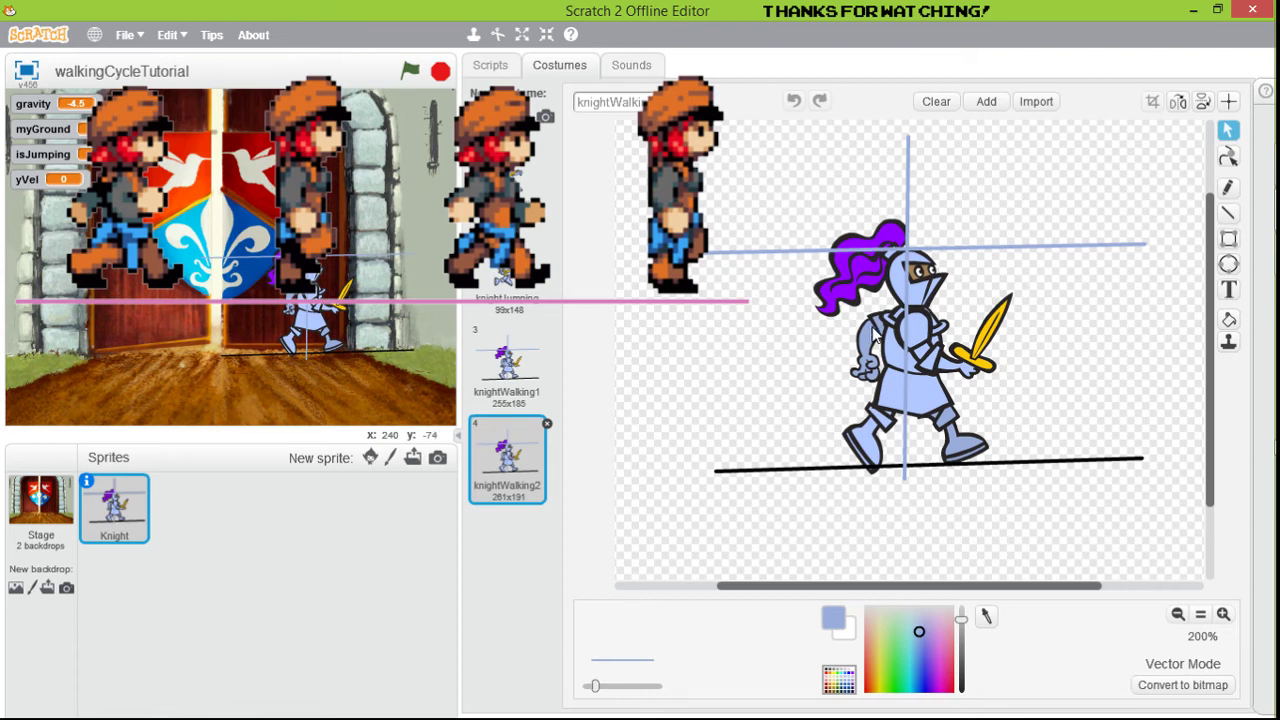
{"action": "left_click", "coordinate": [877, 340]}
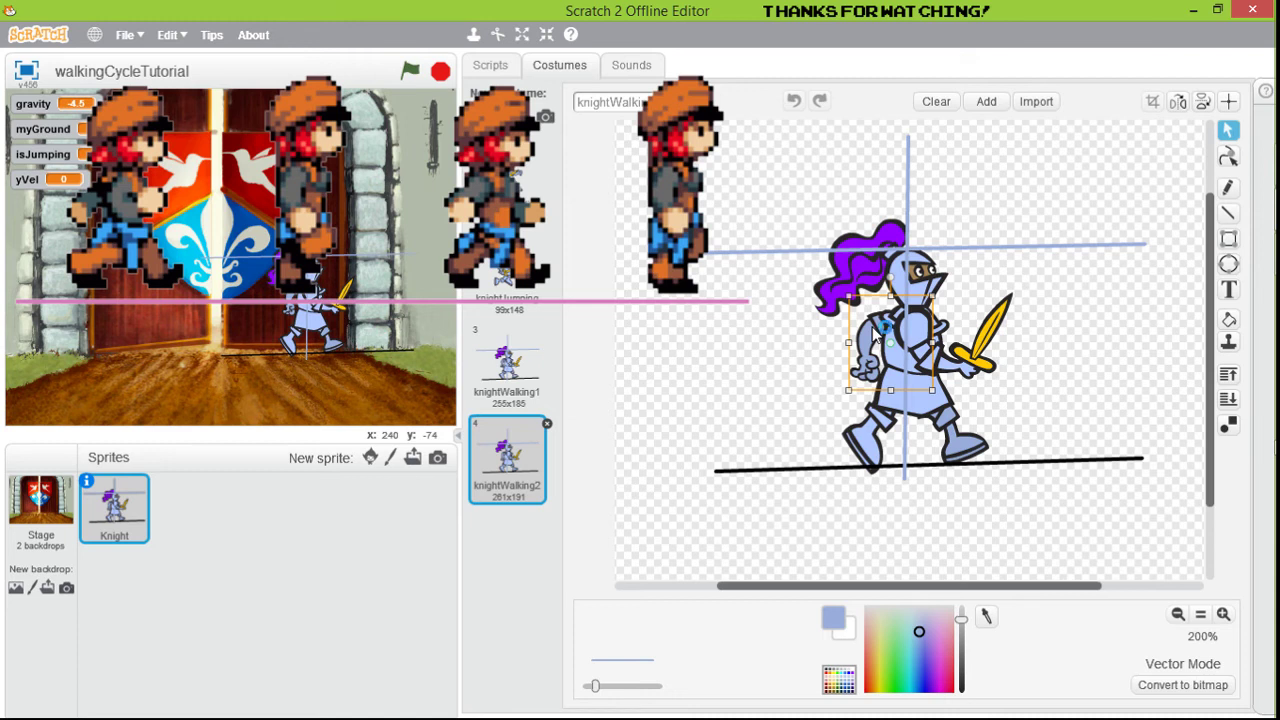
{"action": "left_click_drag", "start_coordinate": [908, 345], "coordinate": [955, 350]}
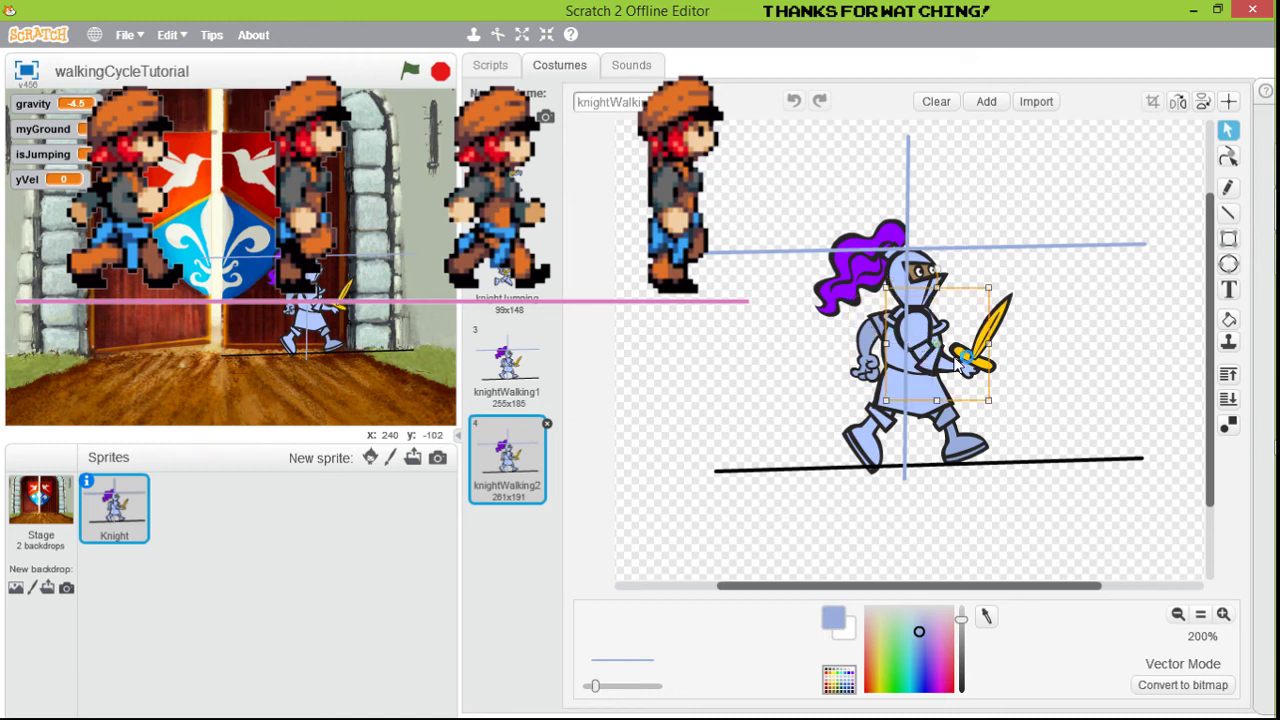
{"action": "left_click", "coordinate": [1003, 318], "text": "shift"}
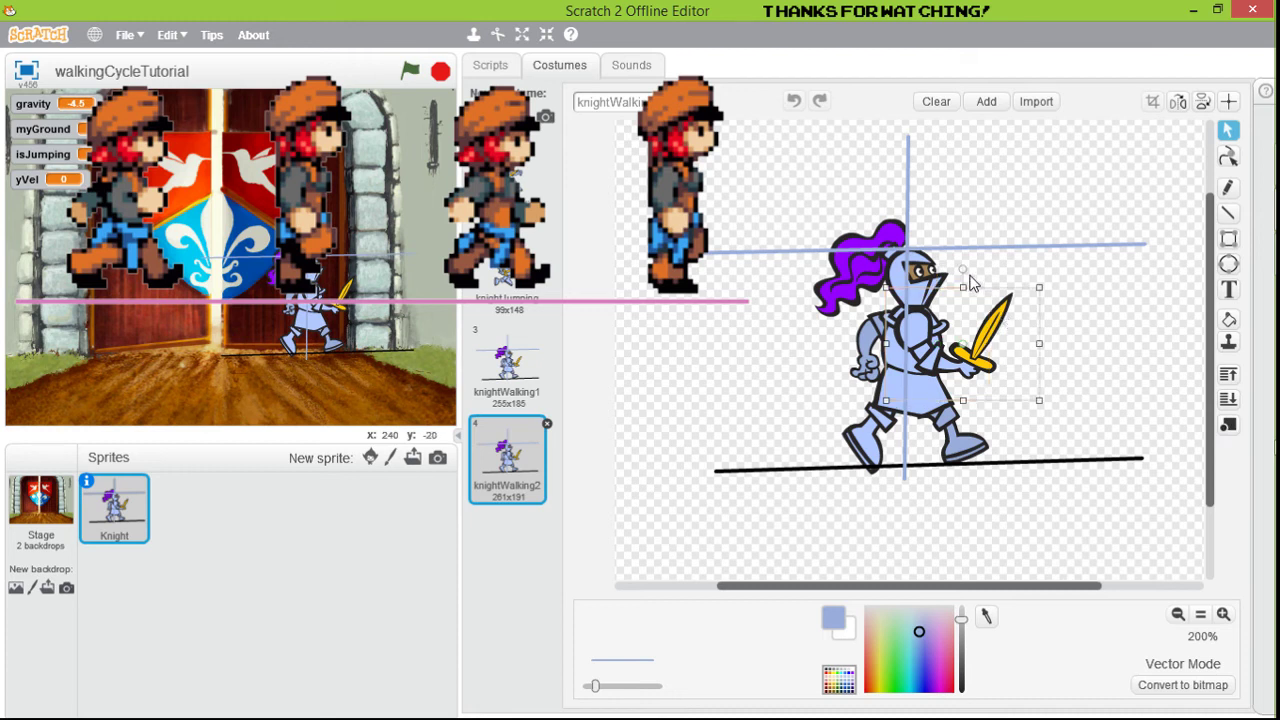
{"action": "left_click_drag", "start_coordinate": [961, 267], "coordinate": [918, 333]}
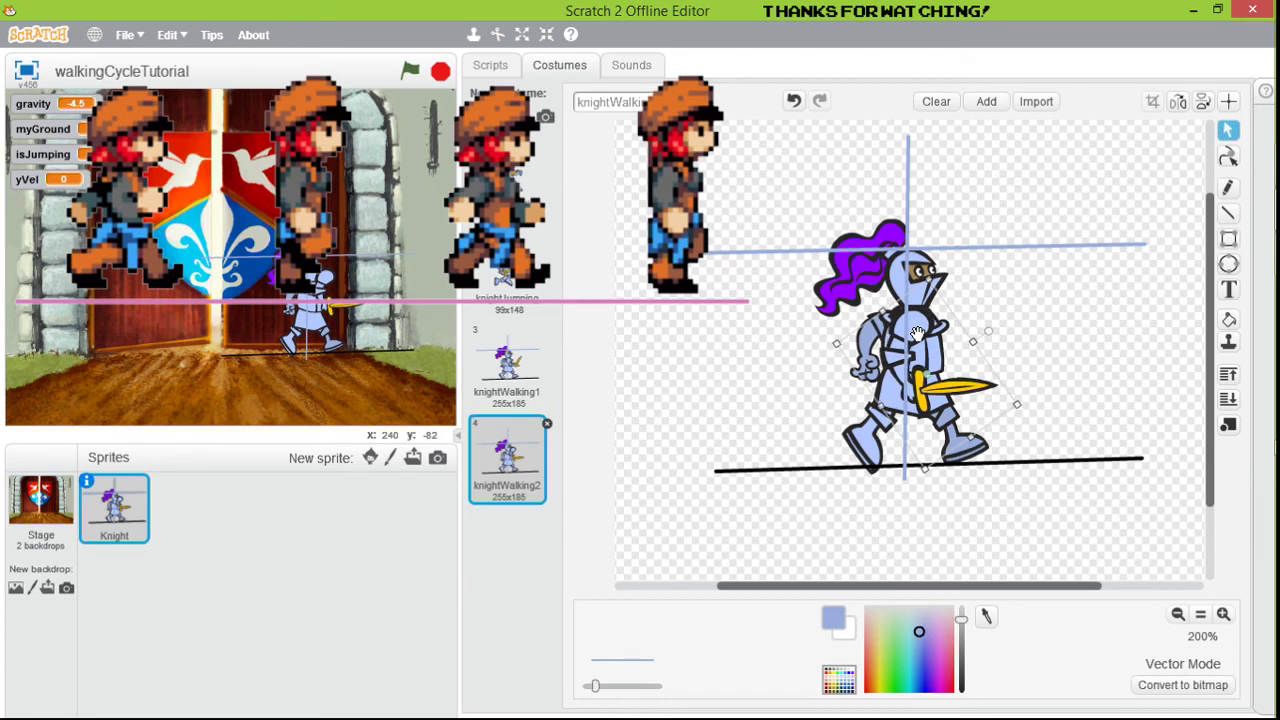
{"action": "left_click", "coordinate": [873, 368]}
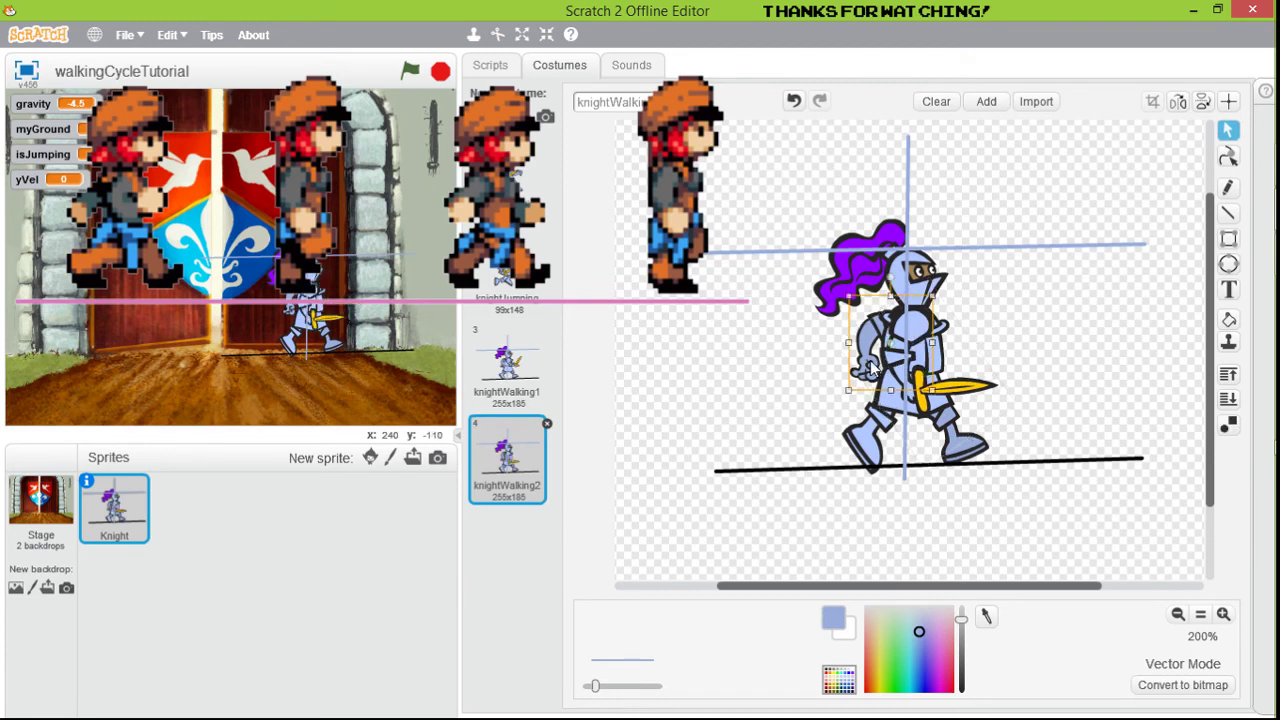
{"action": "left_click_drag", "start_coordinate": [890, 280], "coordinate": [883, 312]}
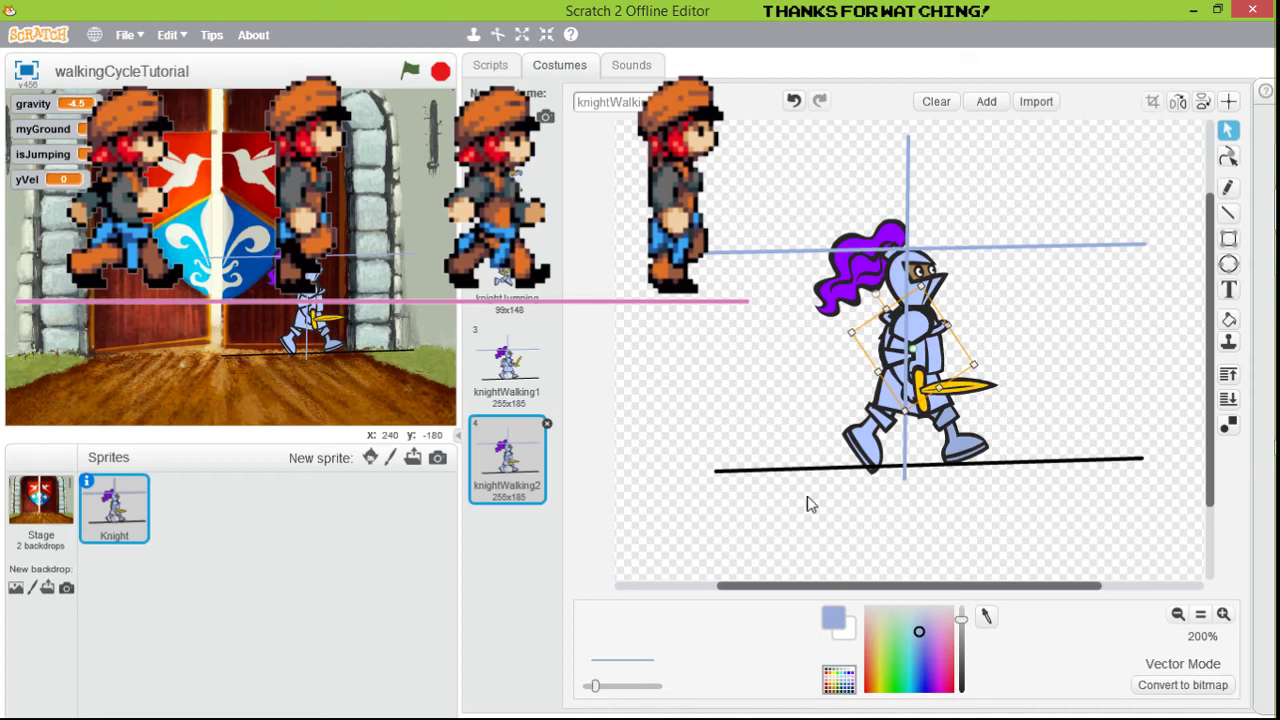
- Move the lighter rear leg forward under the knight's body and rotate it until its boot is level
{"action": "left_click", "coordinate": [881, 452]}
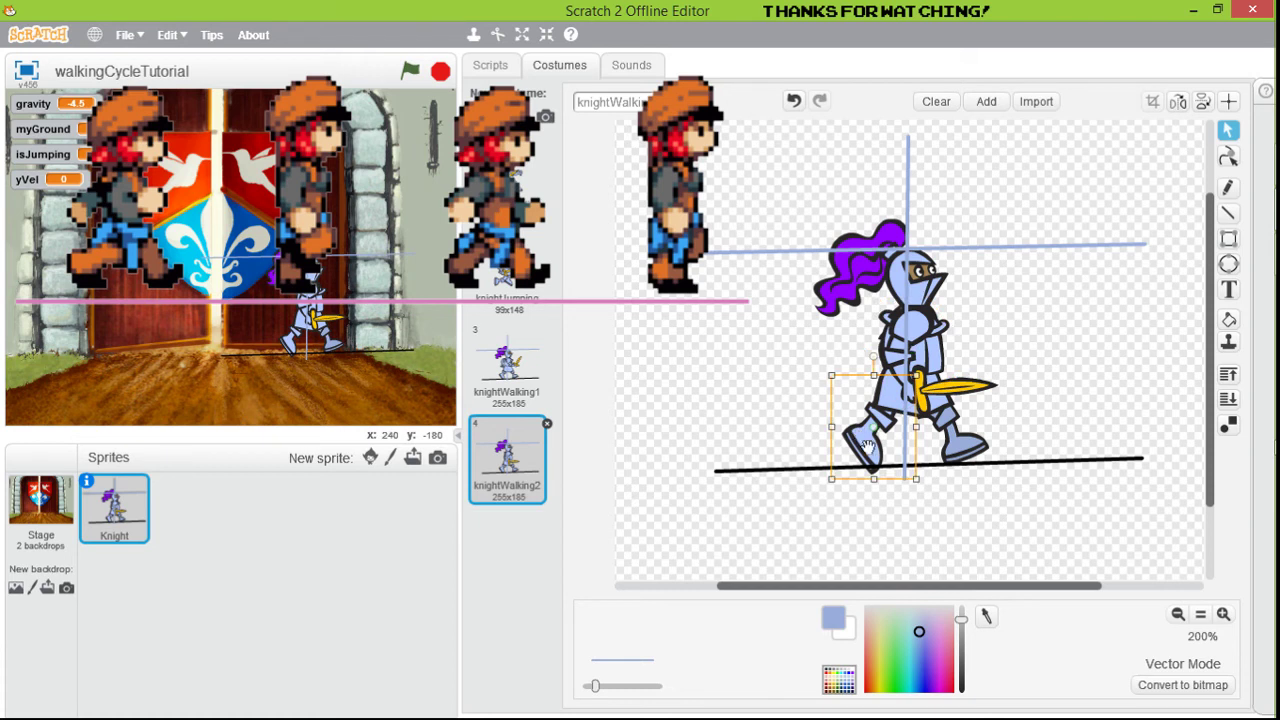
{"action": "left_click_drag", "start_coordinate": [873, 452], "coordinate": [913, 450]}
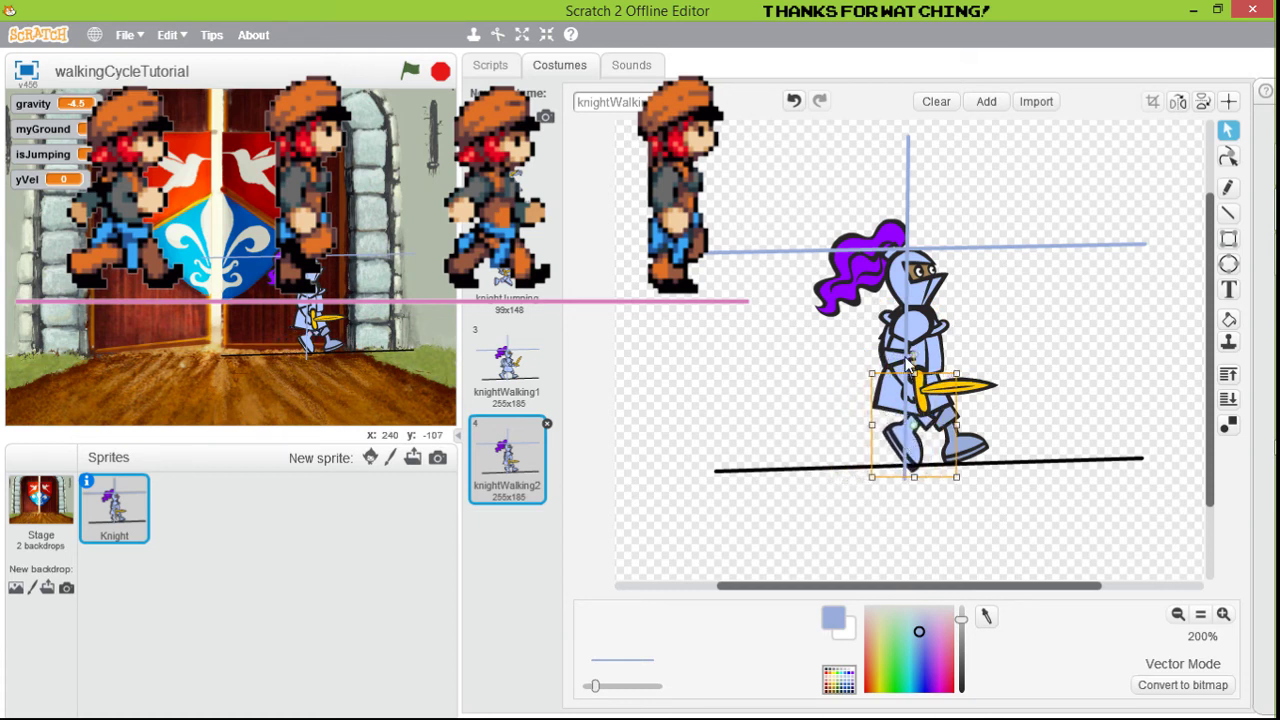
{"action": "left_click_drag", "start_coordinate": [910, 364], "coordinate": [892, 368]}
{"action": "left_click_drag", "start_coordinate": [868, 388], "coordinate": [866, 398]}
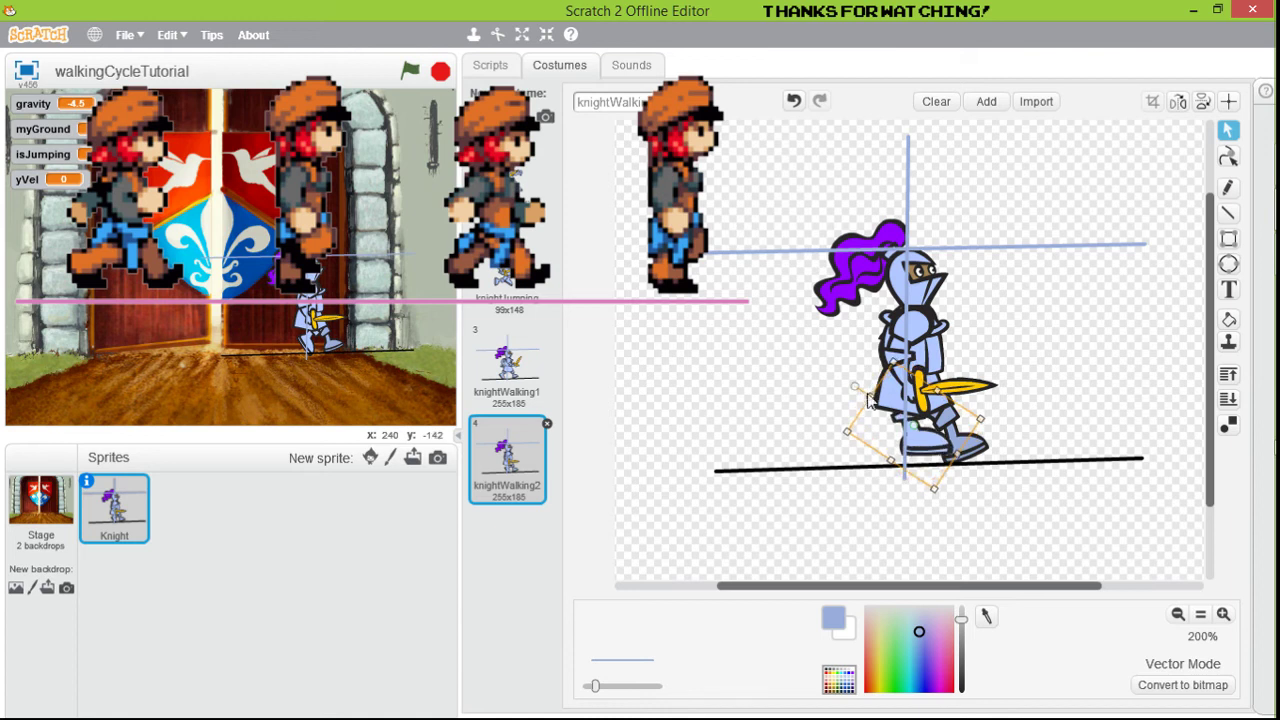
{"action": "left_click_drag", "start_coordinate": [922, 436], "coordinate": [944, 434]}
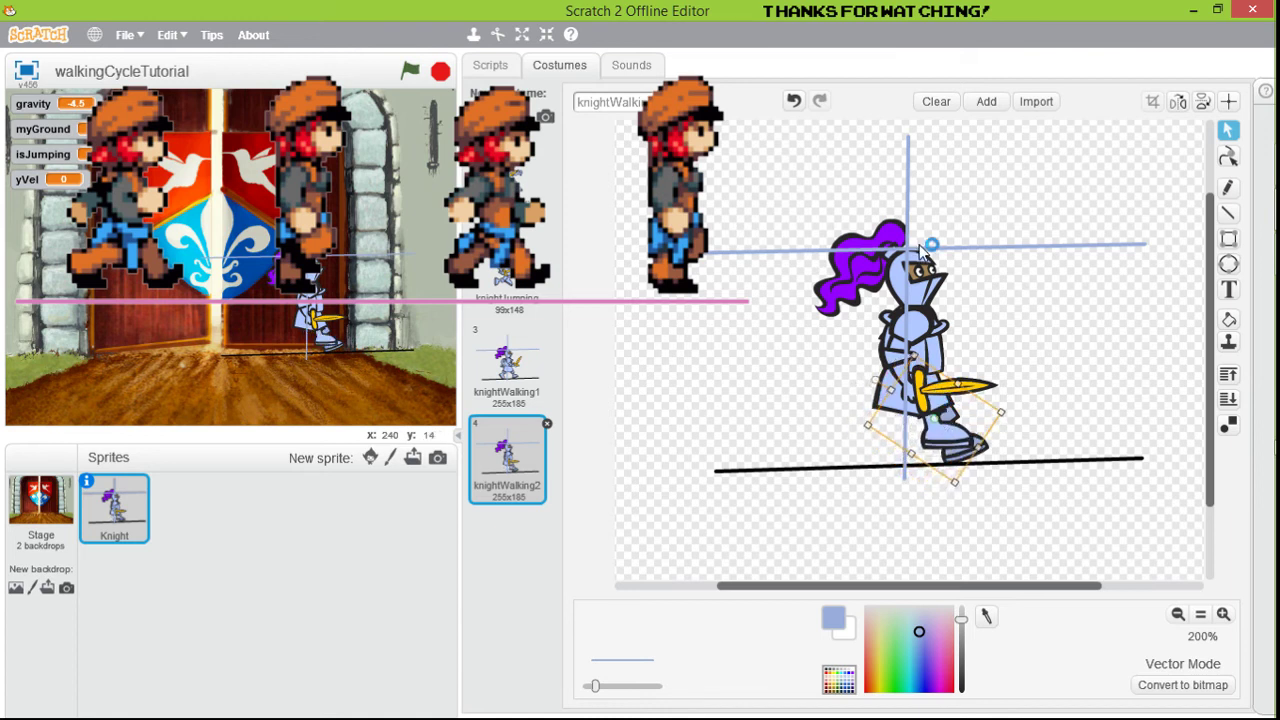
- Bring the darker leg back under the body and rotate it, gathering both legs together beside the vertical guide
{"action": "left_click_drag", "start_coordinate": [1003, 450], "coordinate": [930, 455]}
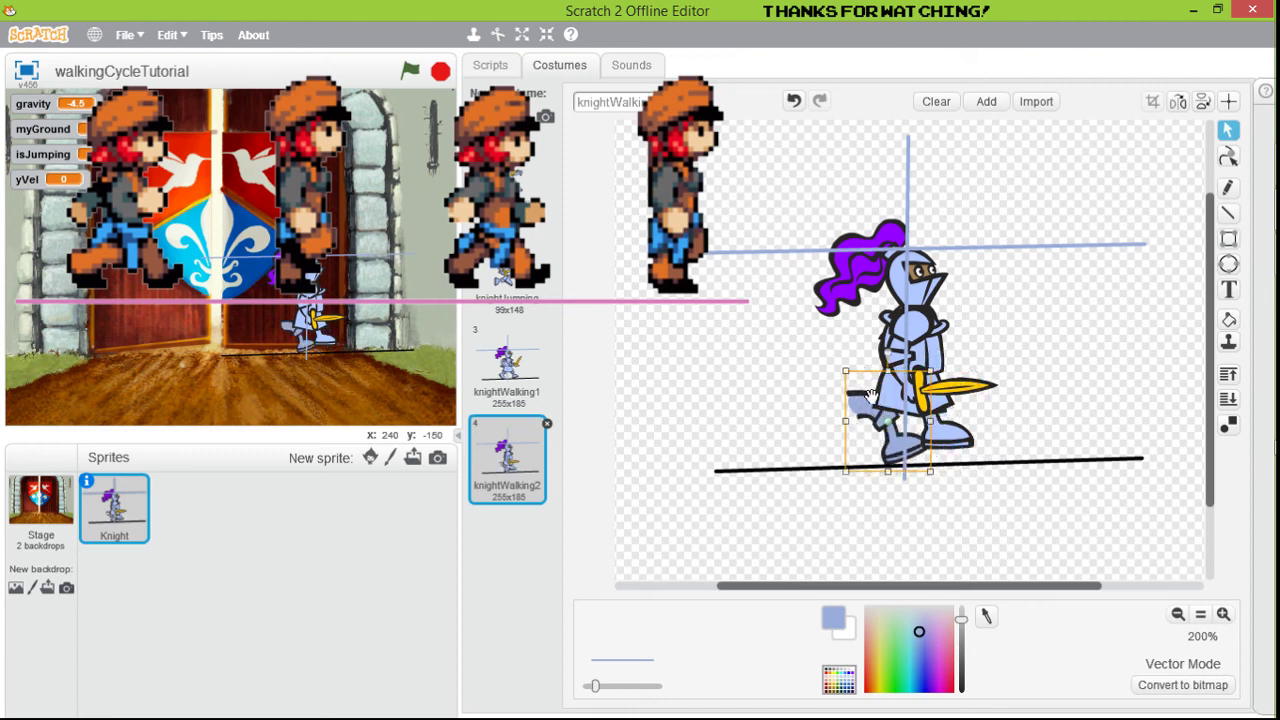
{"action": "left_click_drag", "start_coordinate": [889, 358], "coordinate": [955, 368]}
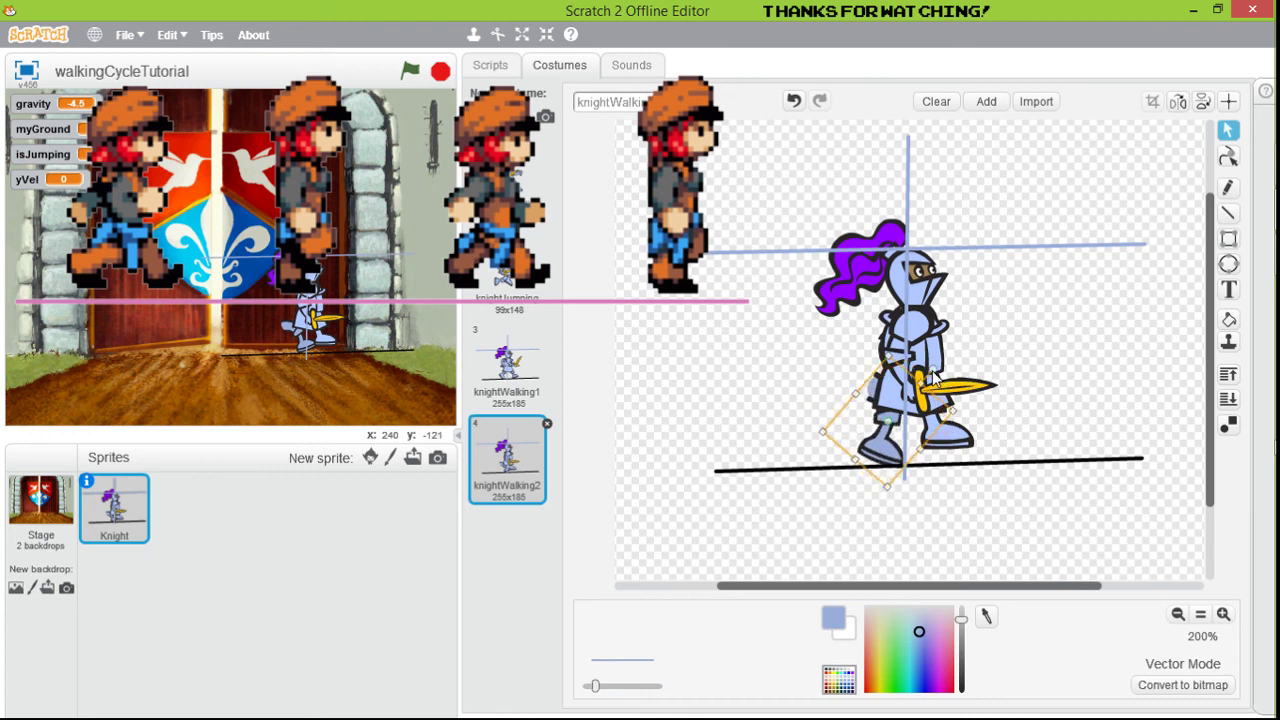
{"action": "left_click_drag", "start_coordinate": [903, 443], "coordinate": [955, 445]}
{"action": "left_click_drag", "start_coordinate": [868, 393], "coordinate": [923, 437]}
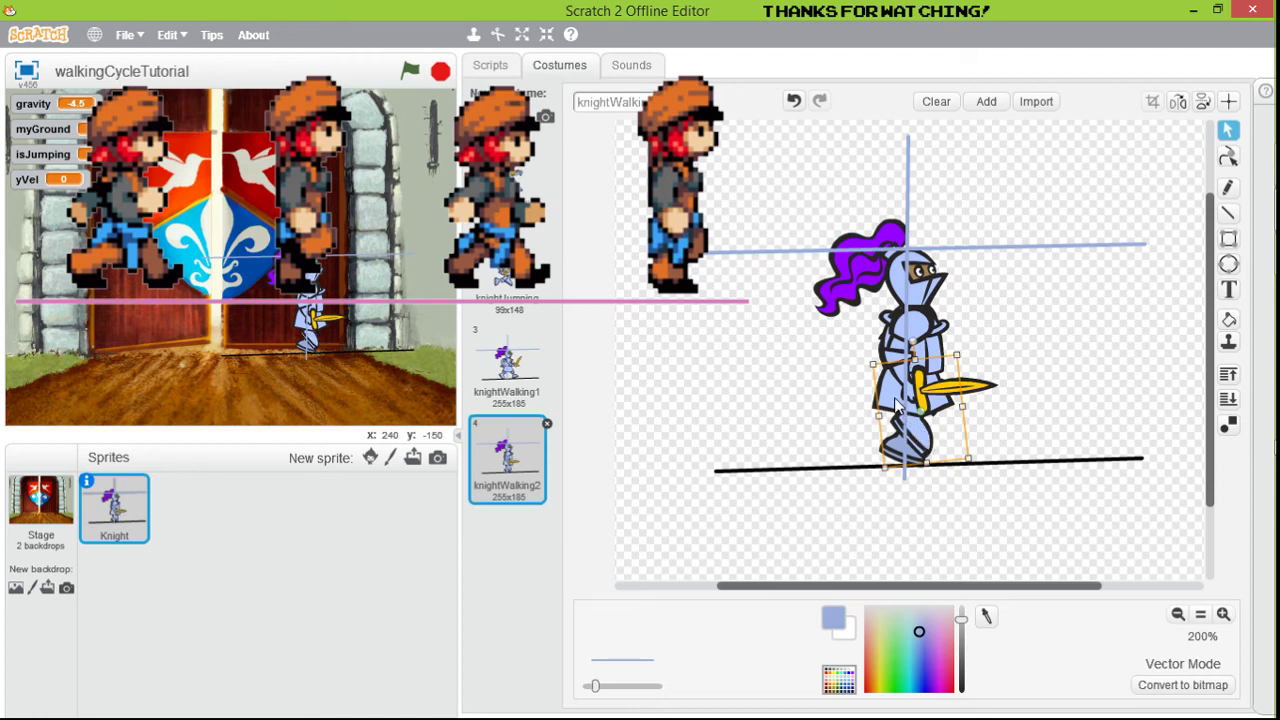
{"action": "left_click", "coordinate": [870, 281]}
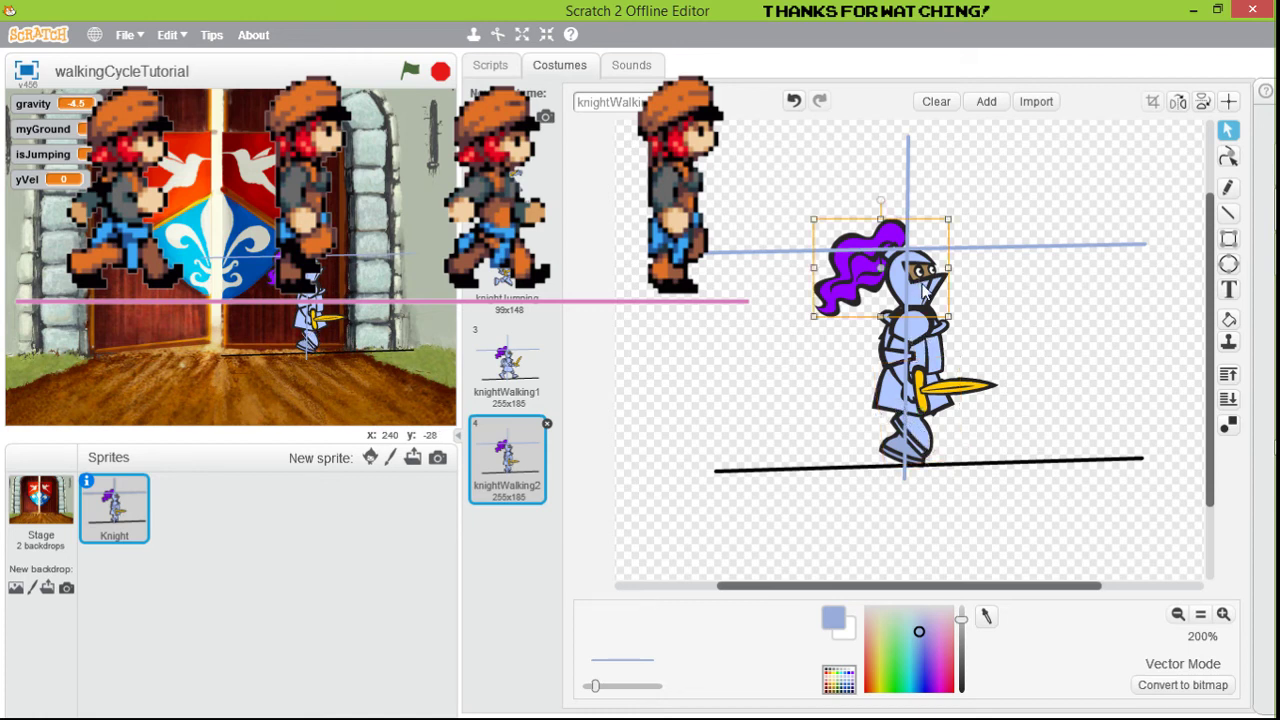
{"action": "left_click", "coordinate": [922, 350], "text": "shift"}
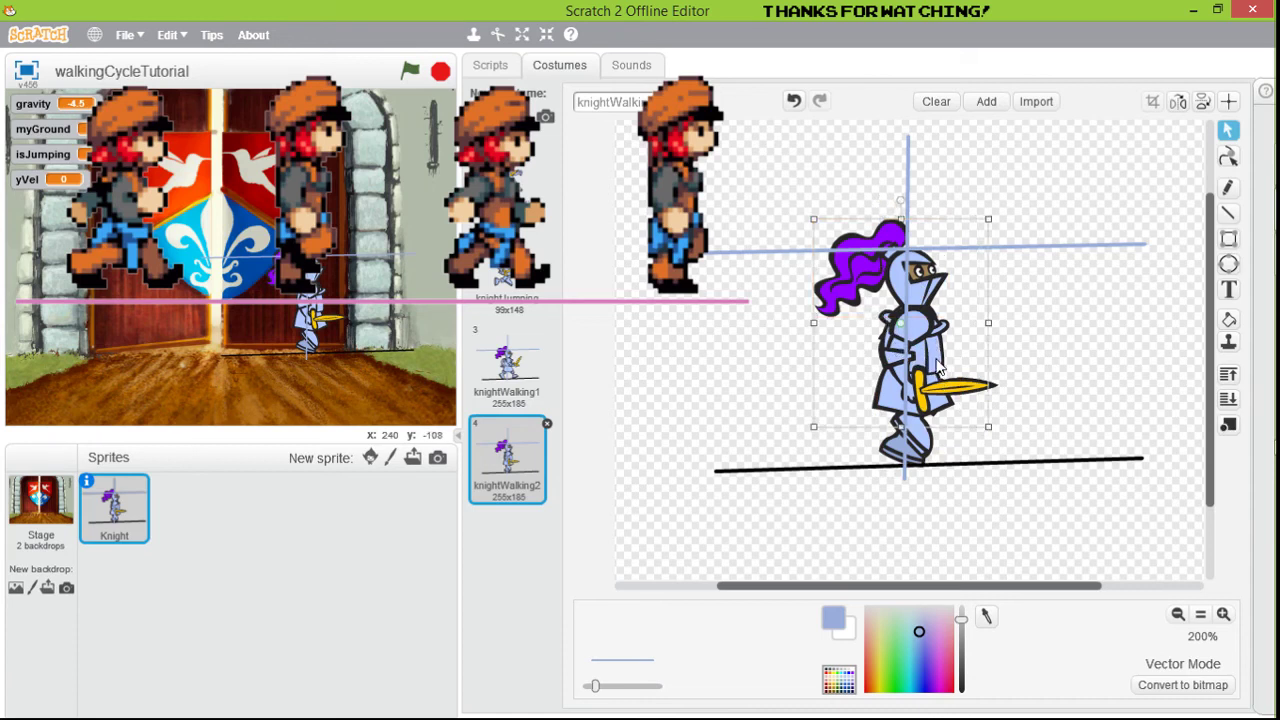
{"action": "left_click", "coordinate": [936, 388], "text": "shift"}
{"action": "left_click", "coordinate": [934, 366]}
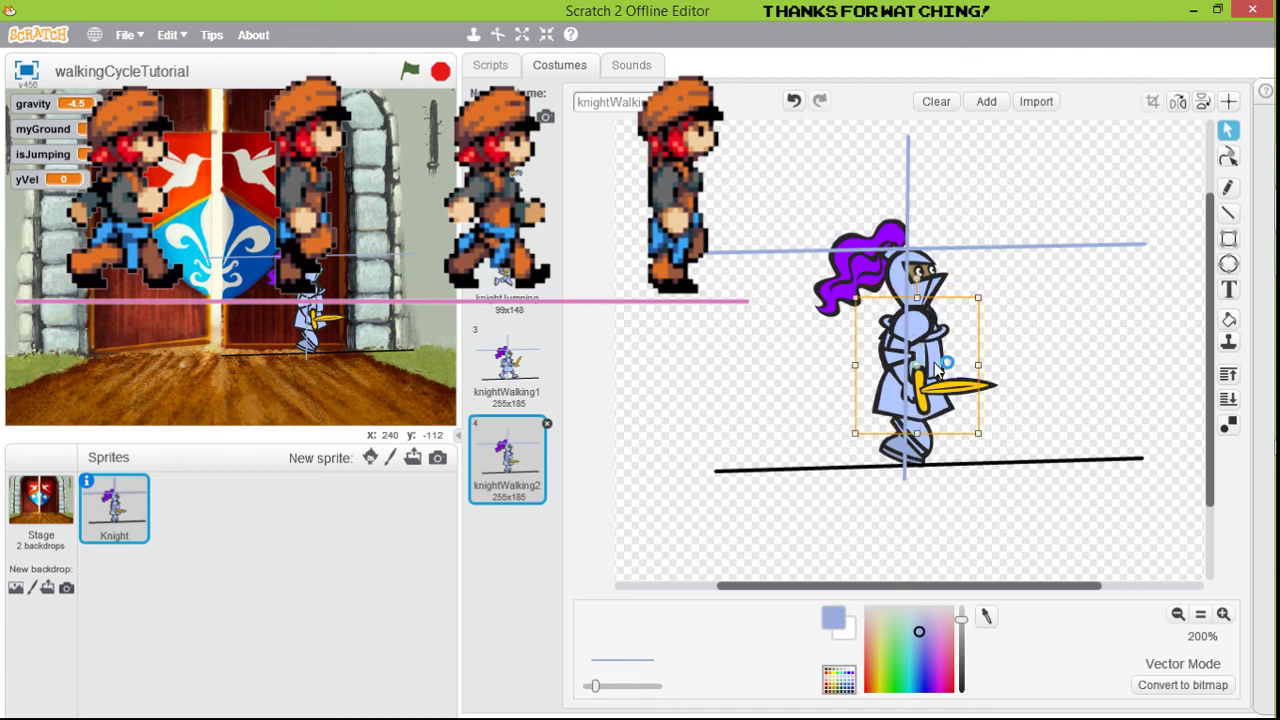
{"action": "left_click", "coordinate": [793, 102]}
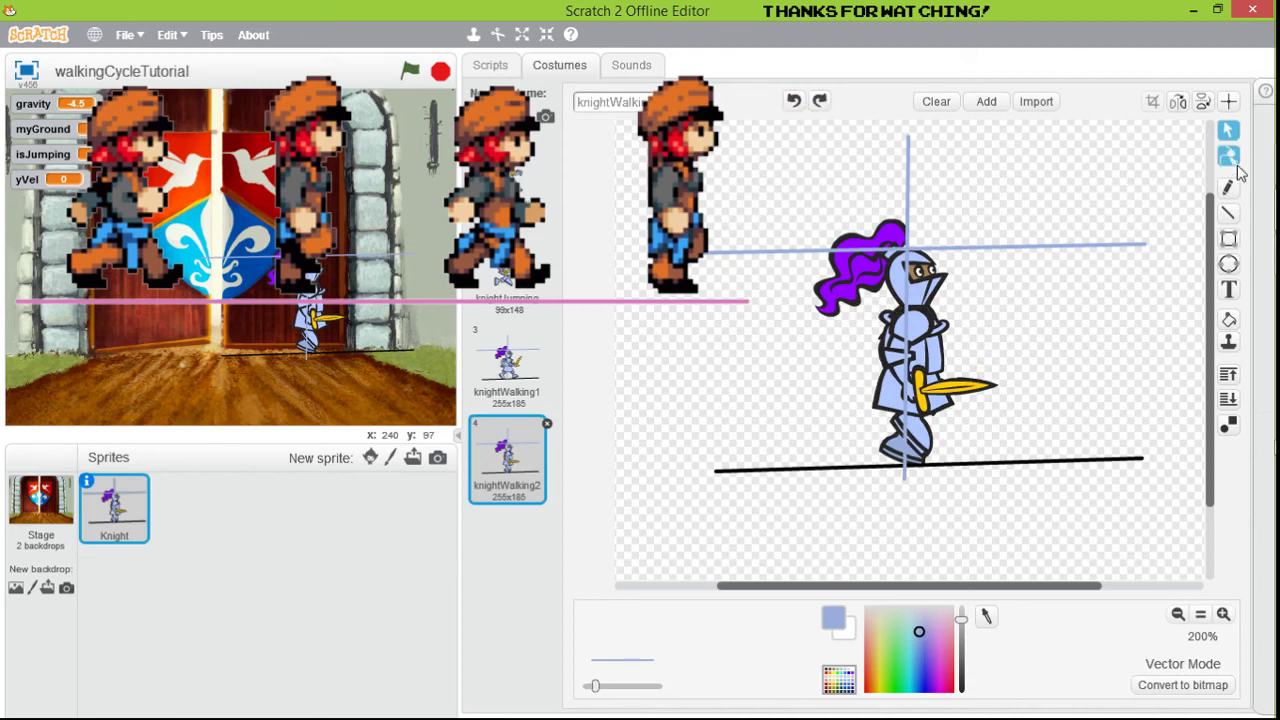
- Select the whole knight and raise it slightly so the helmet rises above the horizontal guide line
{"action": "left_click_drag", "start_coordinate": [784, 167], "coordinate": [1033, 423]}
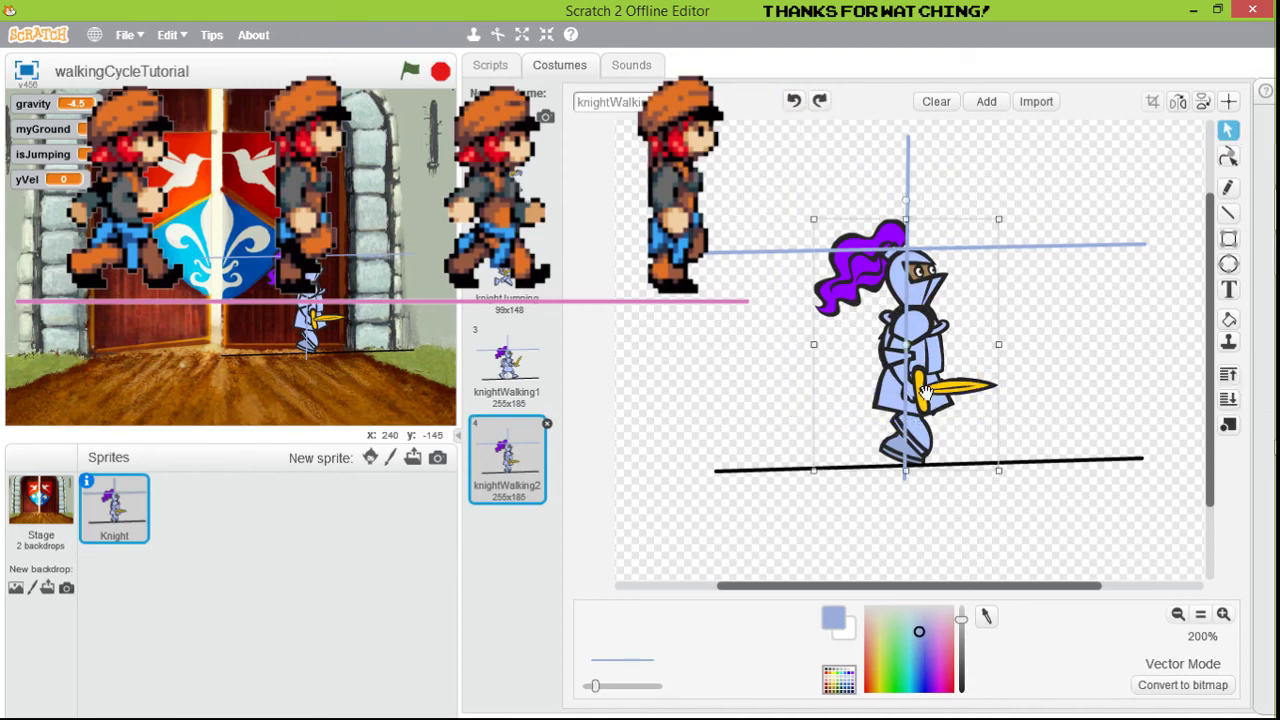
{"action": "left_click_drag", "start_coordinate": [925, 393], "coordinate": [925, 381]}
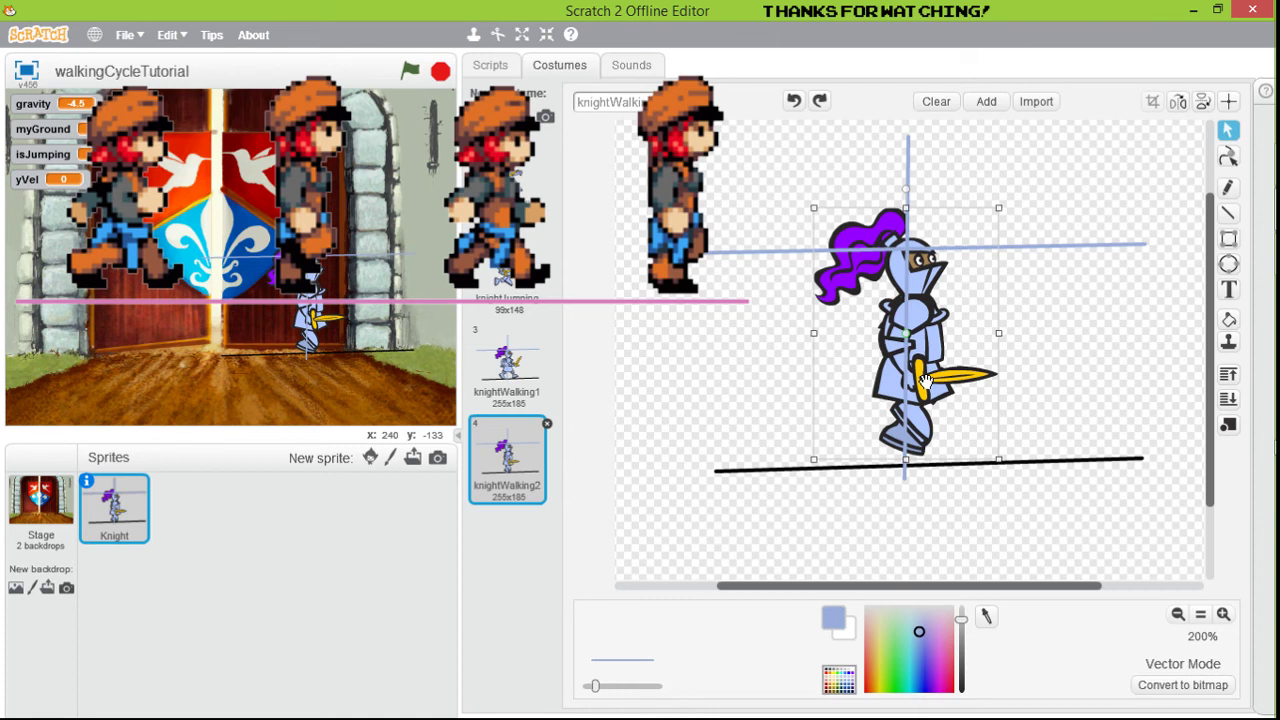
{"action": "left_click_drag", "start_coordinate": [925, 380], "coordinate": [925, 380]}
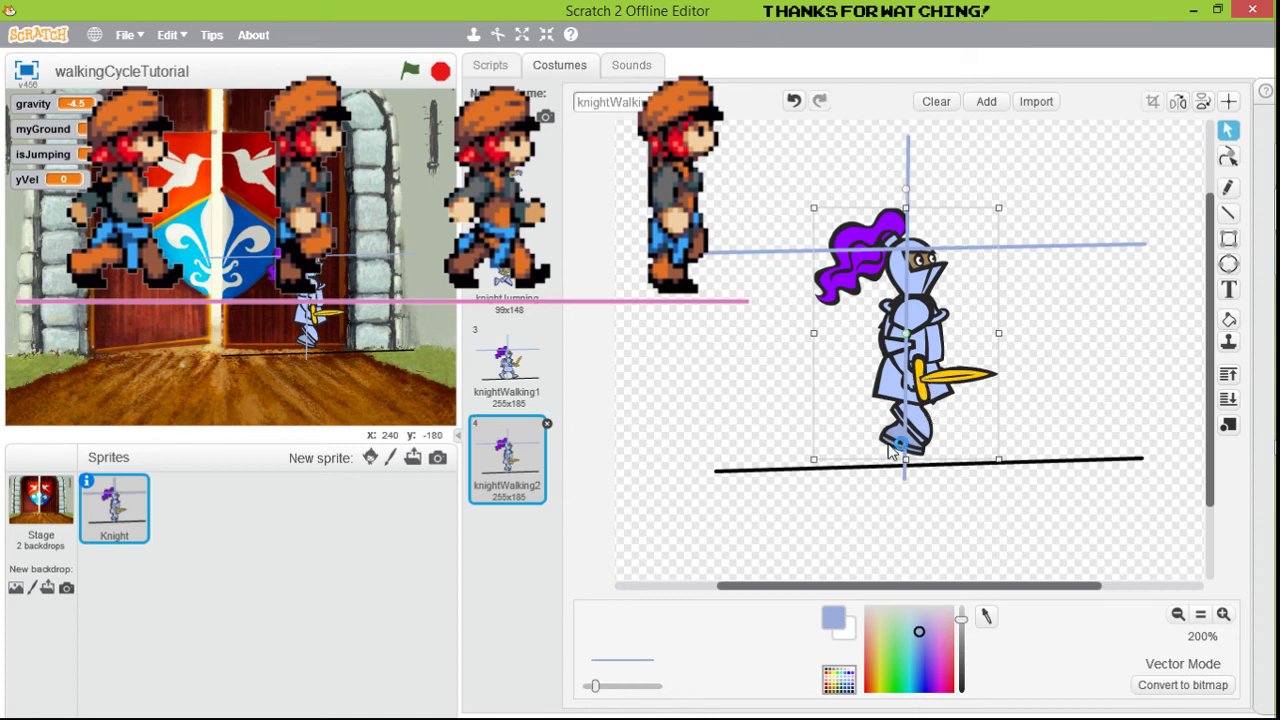
- Select both of the knight's legs and lower them back onto the black ground line
{"action": "left_click_drag", "start_coordinate": [966, 462], "coordinate": [888, 451]}
{"action": "left_click", "coordinate": [888, 451]}
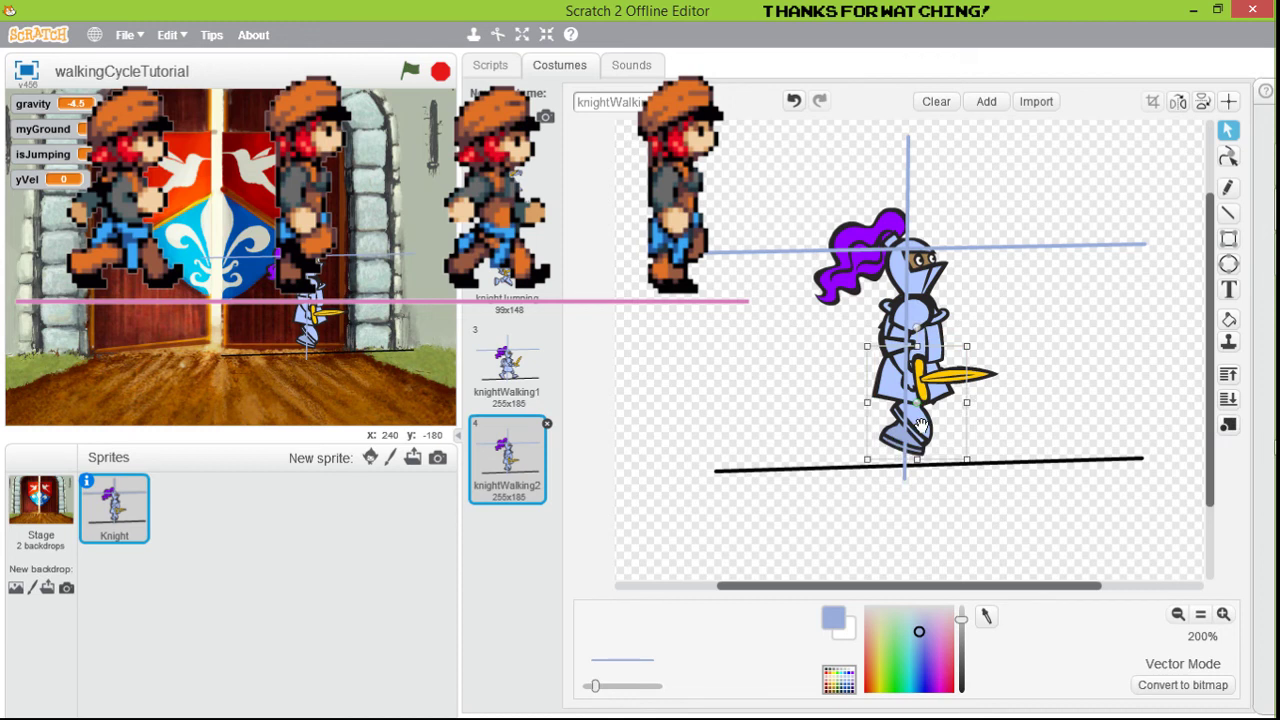
{"action": "left_click_drag", "start_coordinate": [920, 425], "coordinate": [920, 436]}
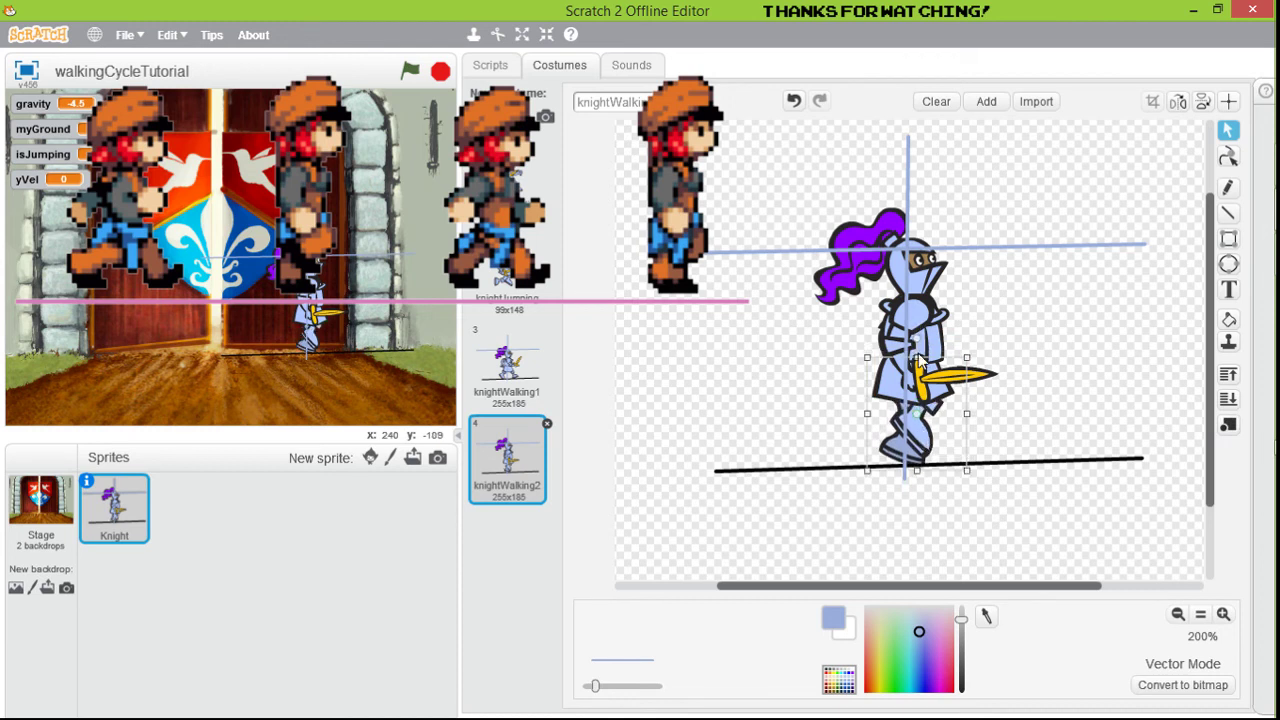
- Rotate only the lighter leg slightly counter-clockwise to angle its boot along the ground line, undoing the rotation of both legs
{"action": "left_click_drag", "start_coordinate": [917, 338], "coordinate": [908, 339]}
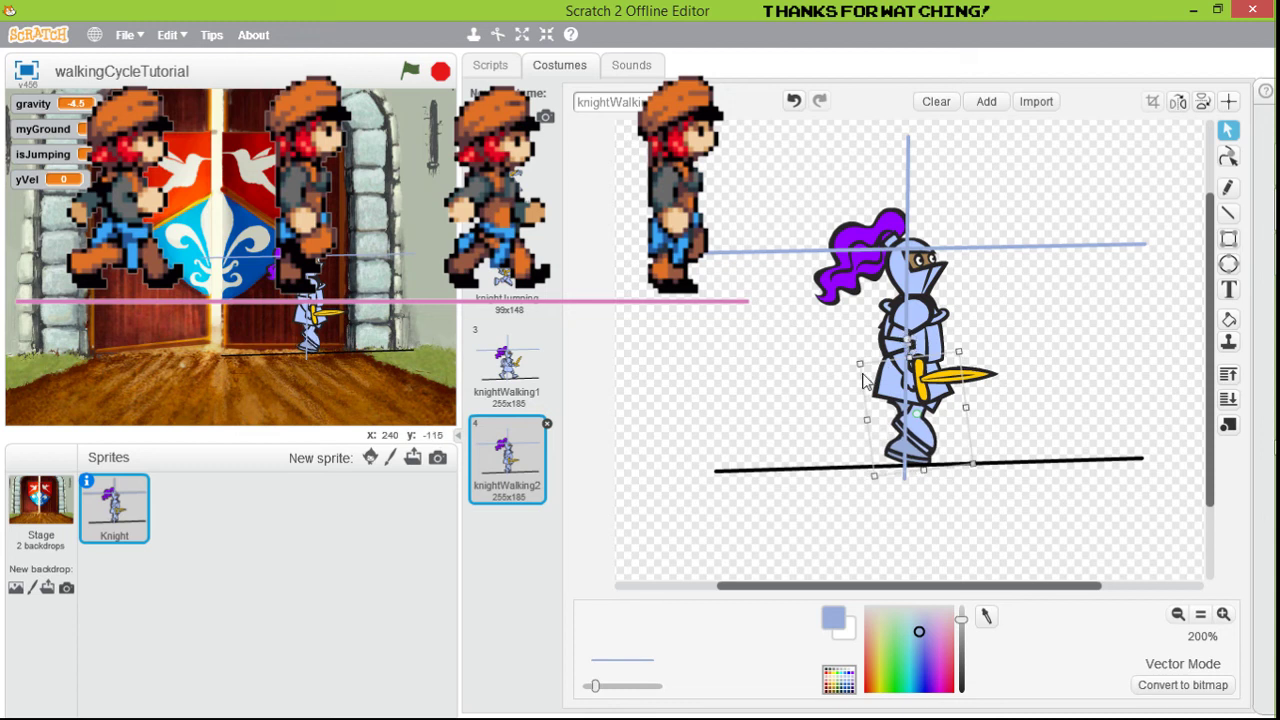
{"action": "left_click", "coordinate": [793, 100]}
{"action": "left_click", "coordinate": [932, 442]}
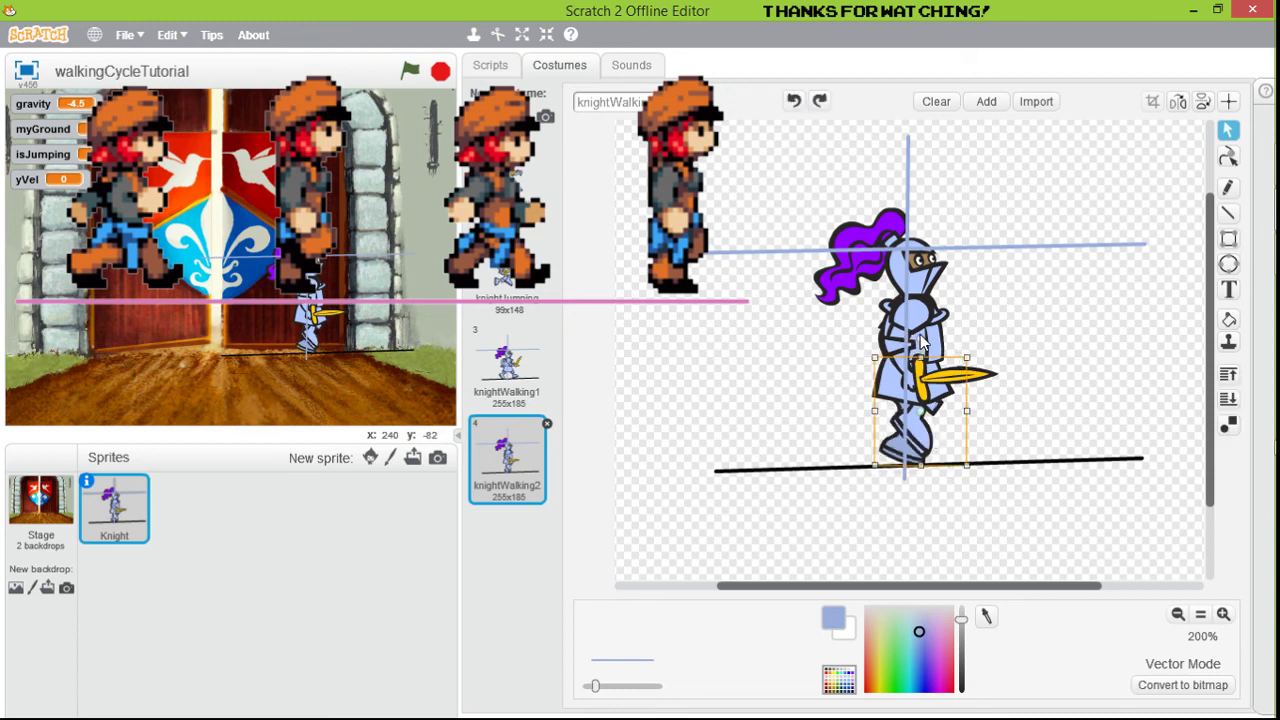
{"action": "left_click_drag", "start_coordinate": [918, 339], "coordinate": [903, 341]}
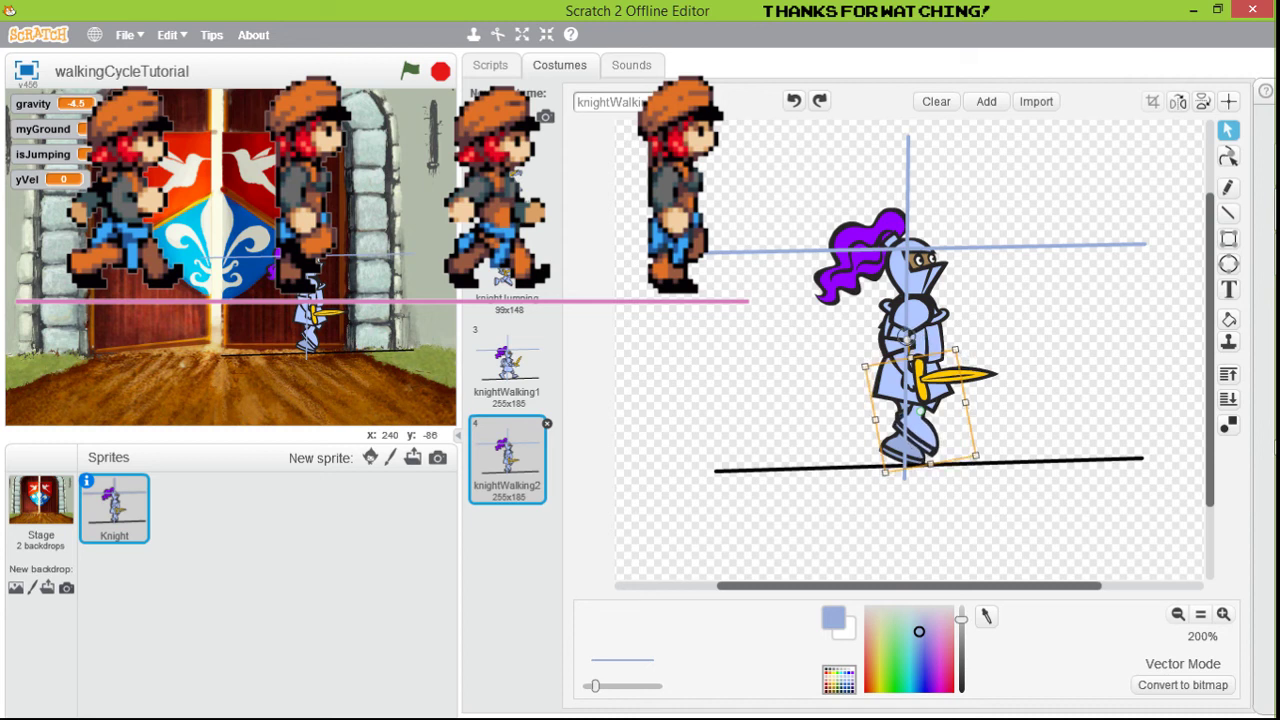
- Flip between the knightWalking1 and knightWalking2 costumes to compare the two poses
{"action": "left_click", "coordinate": [507, 372]}
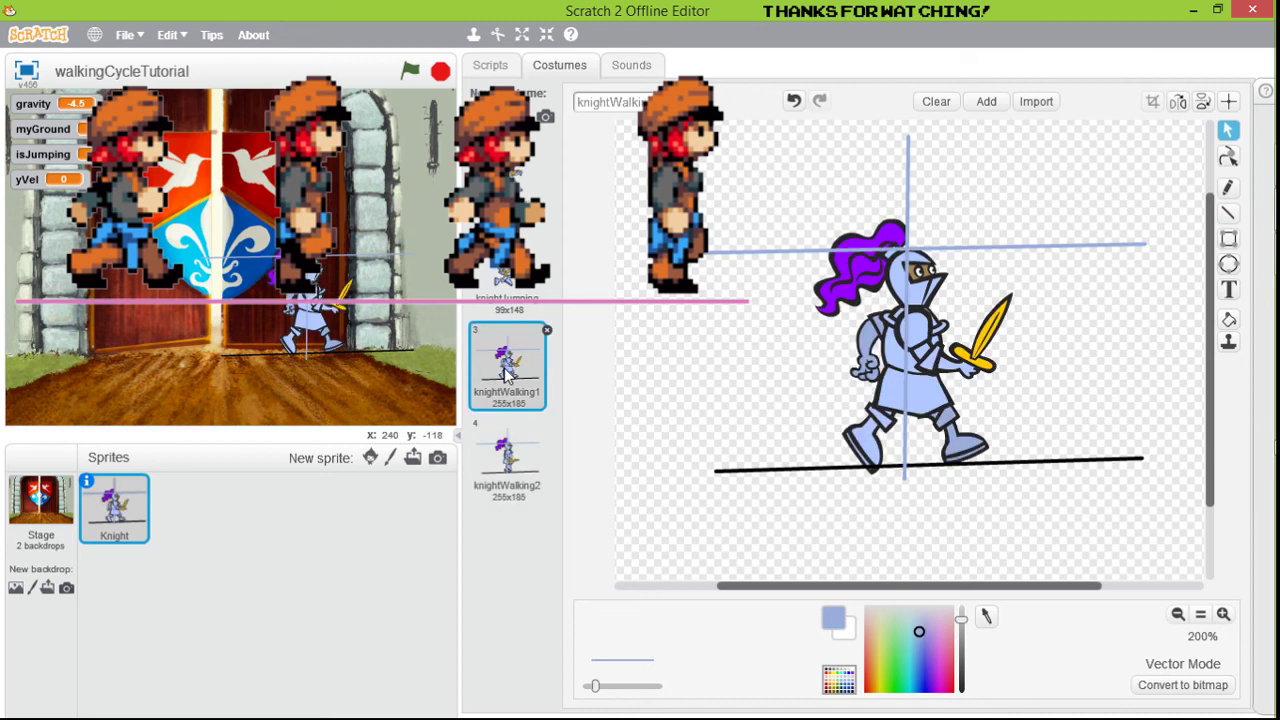
{"action": "left_click", "coordinate": [510, 468]}
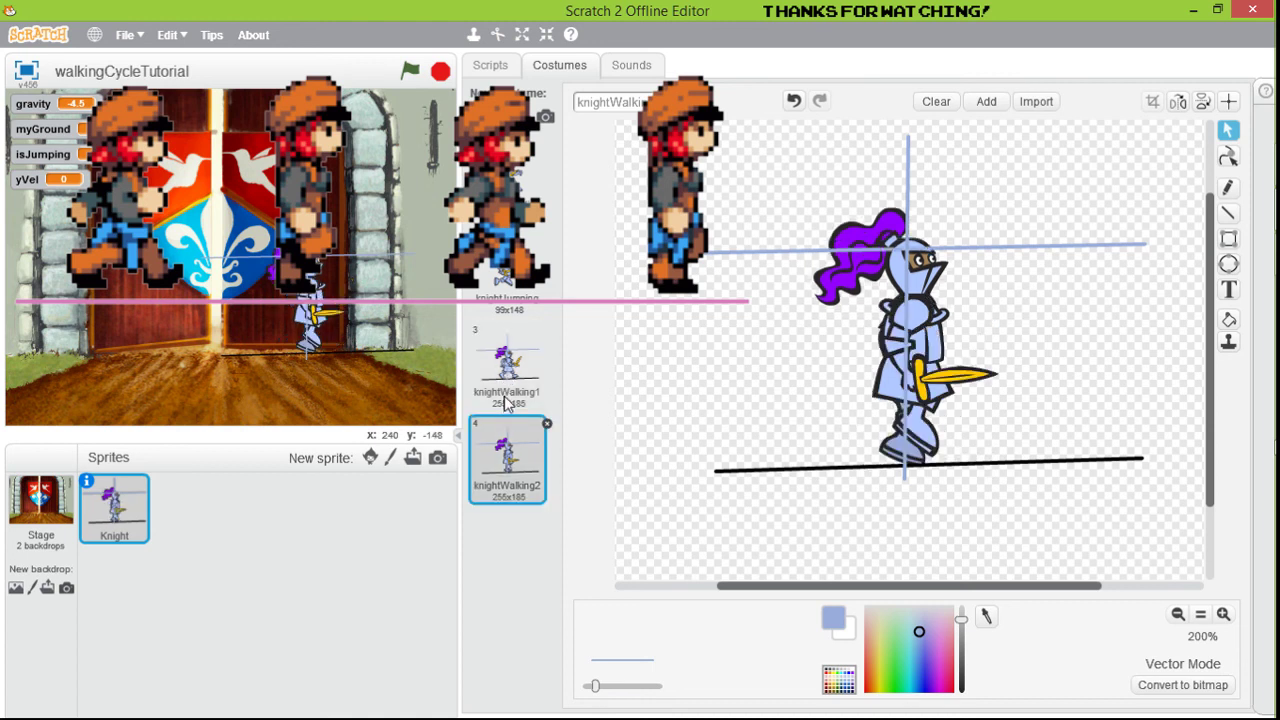
{"action": "left_click", "coordinate": [507, 400]}
{"action": "left_click", "coordinate": [507, 466]}
{"action": "left_click", "coordinate": [515, 372]}
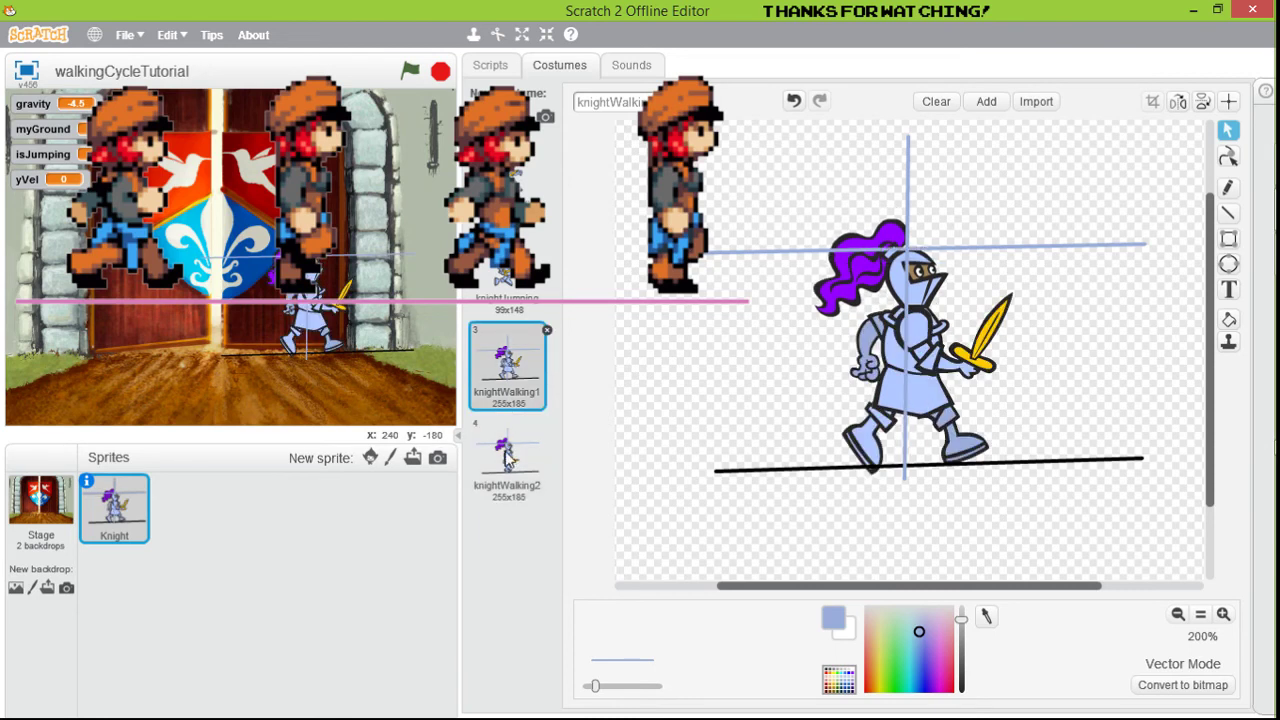
{"action": "left_click", "coordinate": [508, 458]}
- Duplicate the knightWalking1 costume as the basis for the third walking pose
{"action": "left_click", "coordinate": [511, 367]}
{"action": "right_click", "coordinate": [508, 366]}
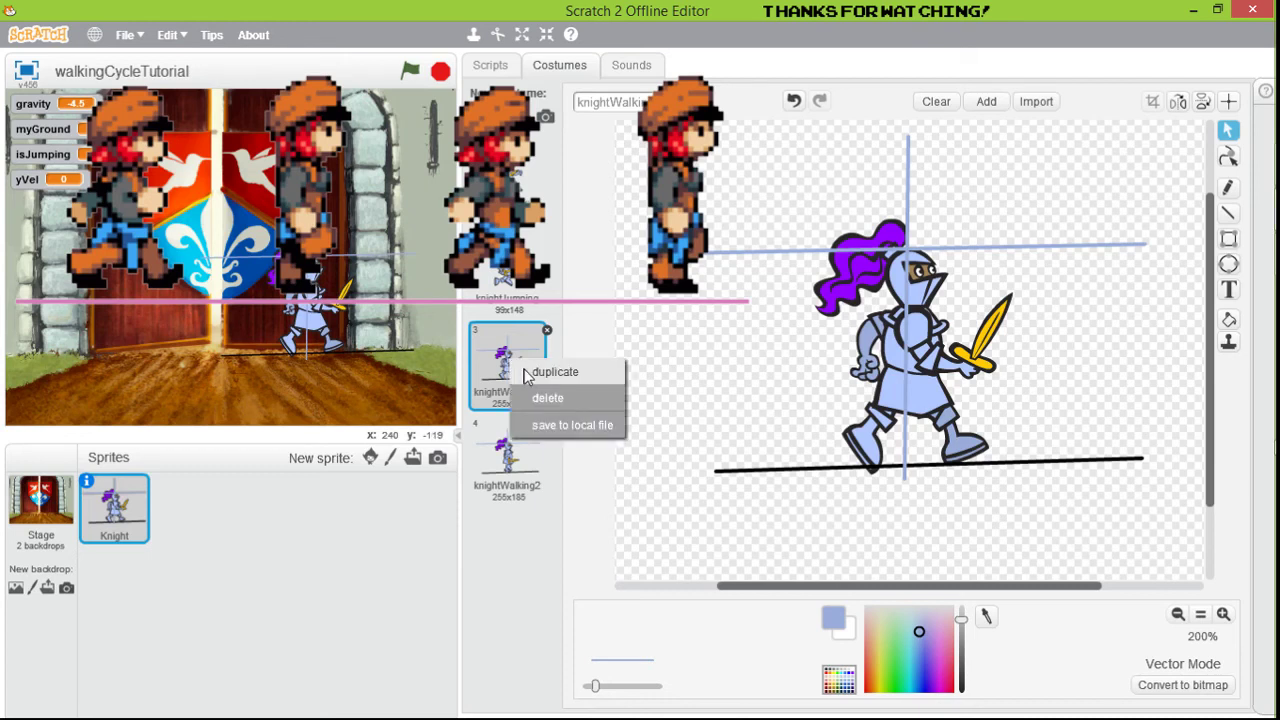
{"action": "left_click", "coordinate": [530, 372]}
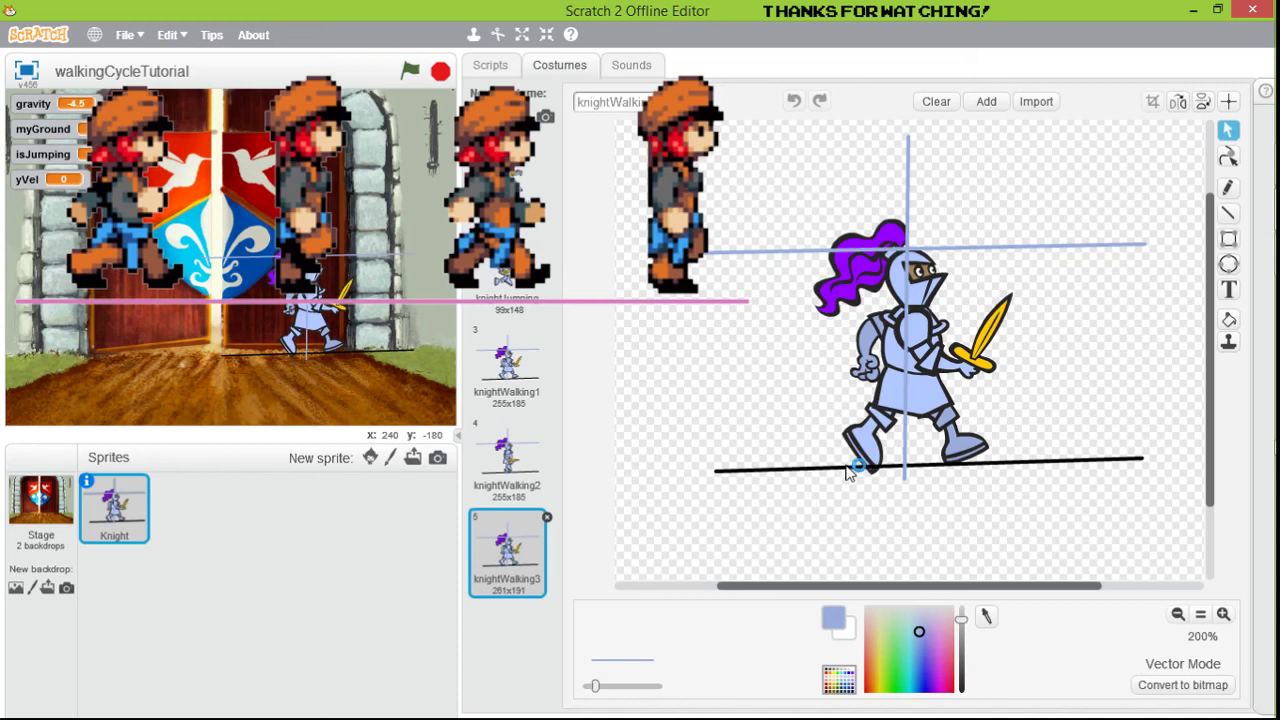
- Rotate the sword arm with its sword to point downward and park it behind the knight, then swing the empty arm forward
{"action": "left_click", "coordinate": [920, 337]}
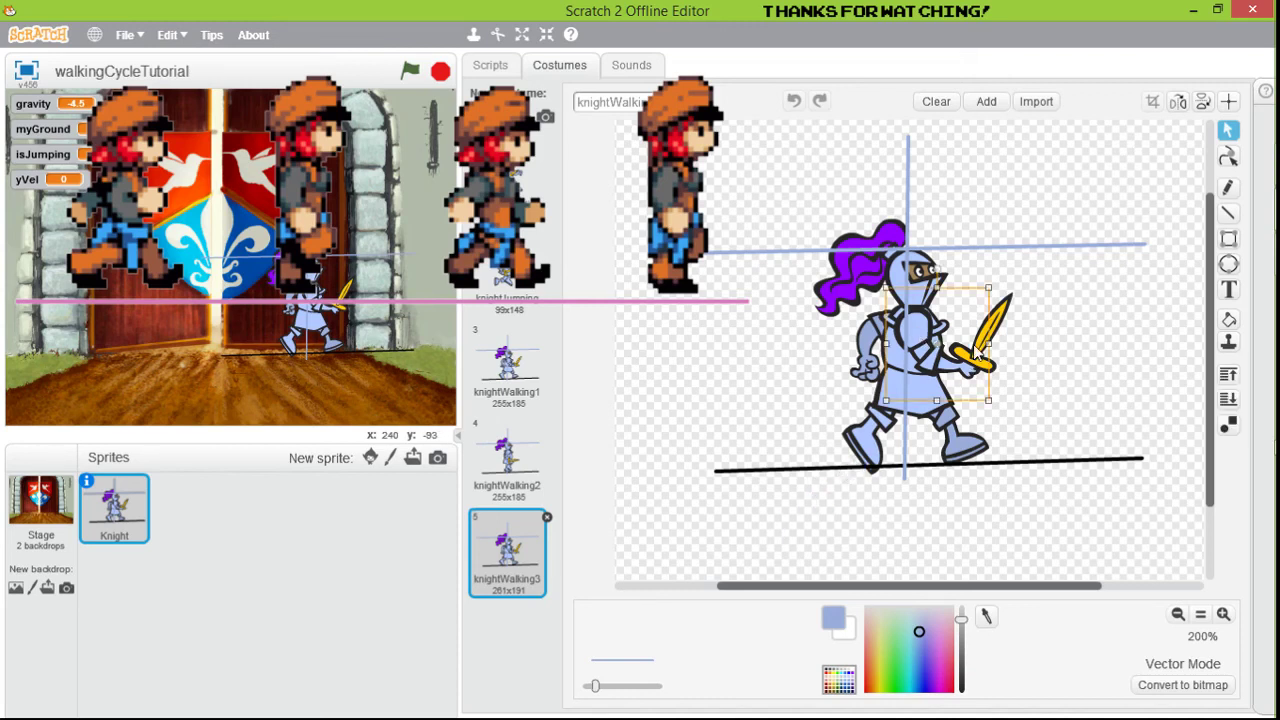
{"action": "left_click", "coordinate": [1004, 336], "text": "shift"}
{"action": "left_click_drag", "start_coordinate": [961, 268], "coordinate": [1036, 364]}
{"action": "left_click_drag", "start_coordinate": [998, 302], "coordinate": [779, 344]}
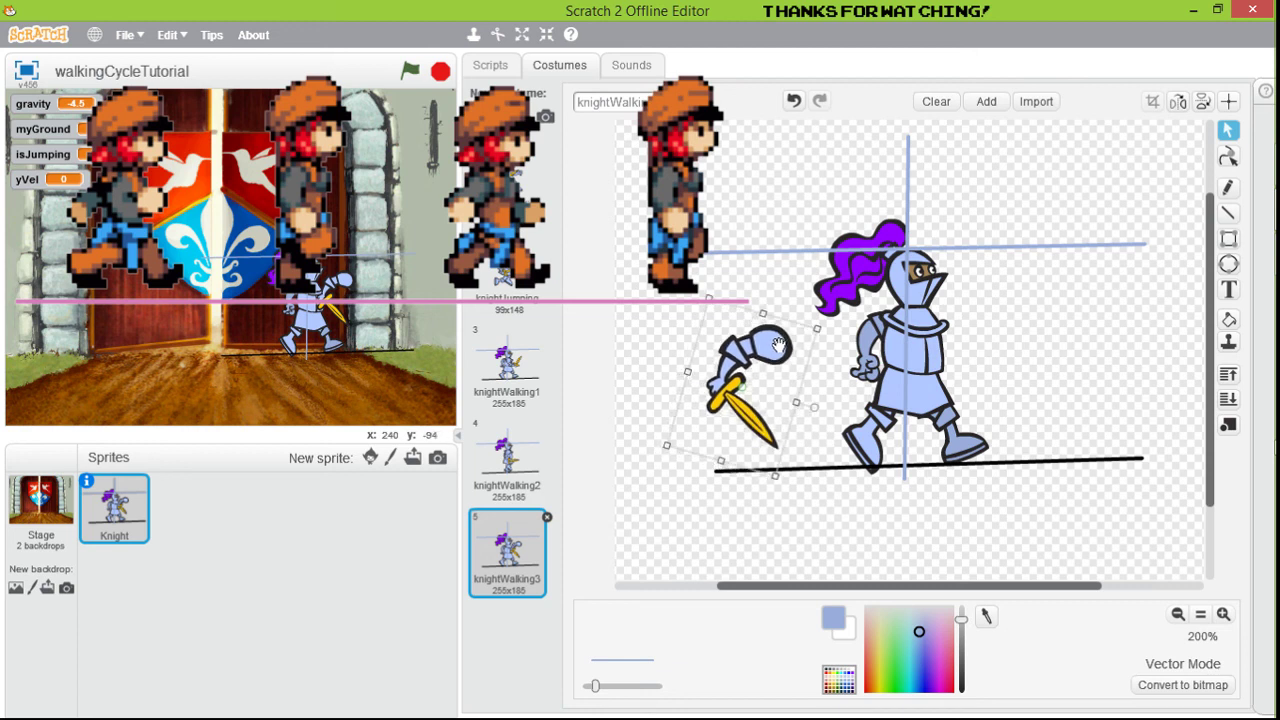
{"action": "left_click", "coordinate": [870, 340]}
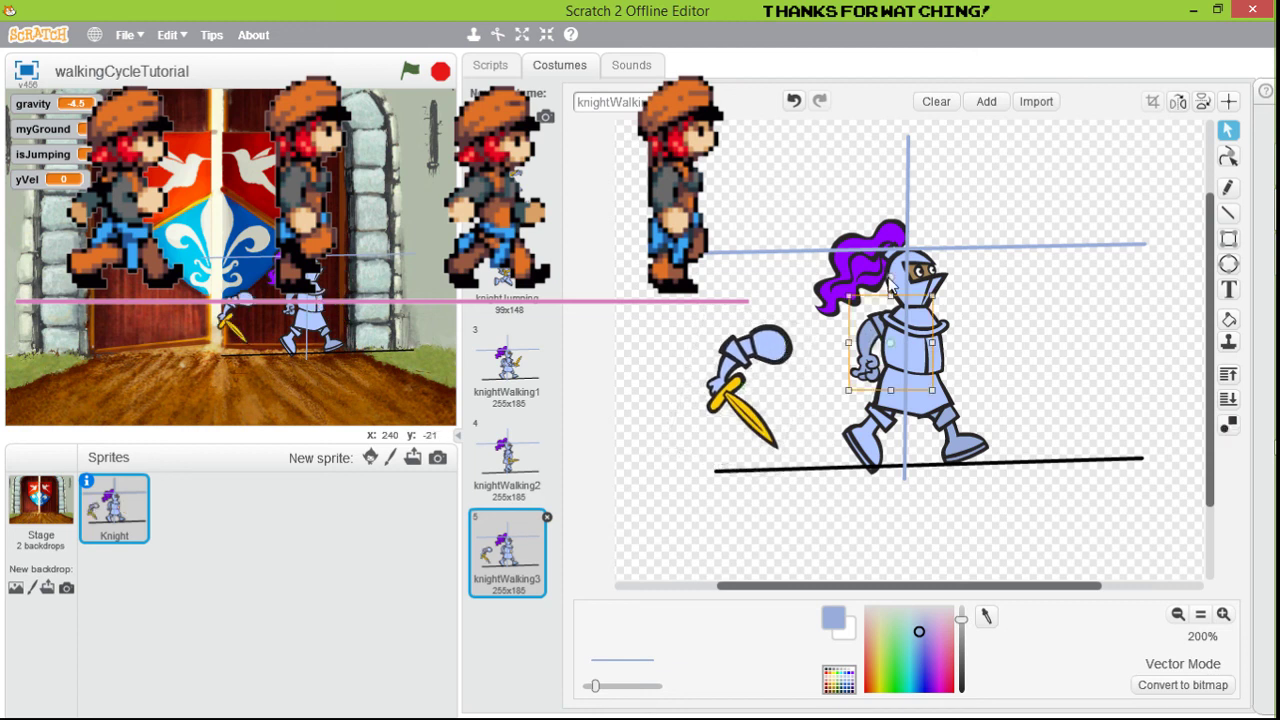
{"action": "left_click_drag", "start_coordinate": [893, 287], "coordinate": [921, 338]}
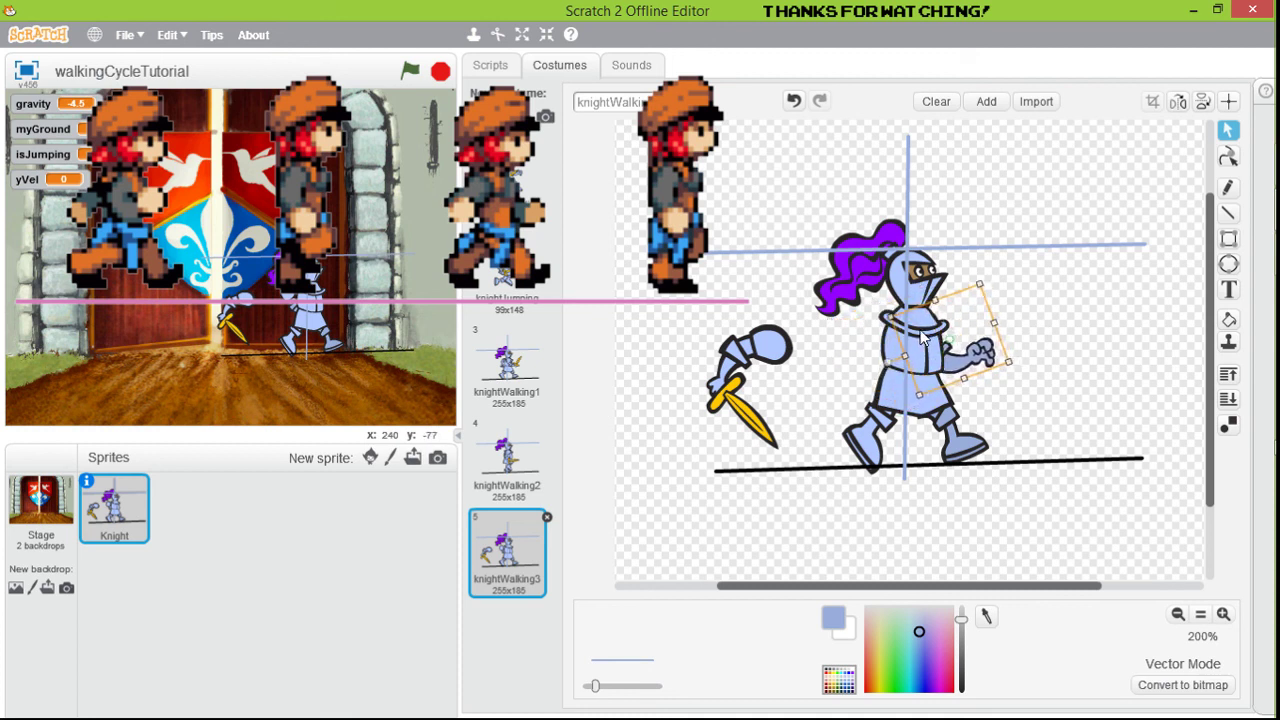
- Attach the sword arm and sword to the knight's shoulder, trailing behind the body, and compare the pose with the other walking costumes
{"action": "left_click", "coordinate": [763, 355]}
{"action": "left_click", "coordinate": [770, 435], "text": "shift"}
{"action": "left_click_drag", "start_coordinate": [750, 355], "coordinate": [879, 330]}
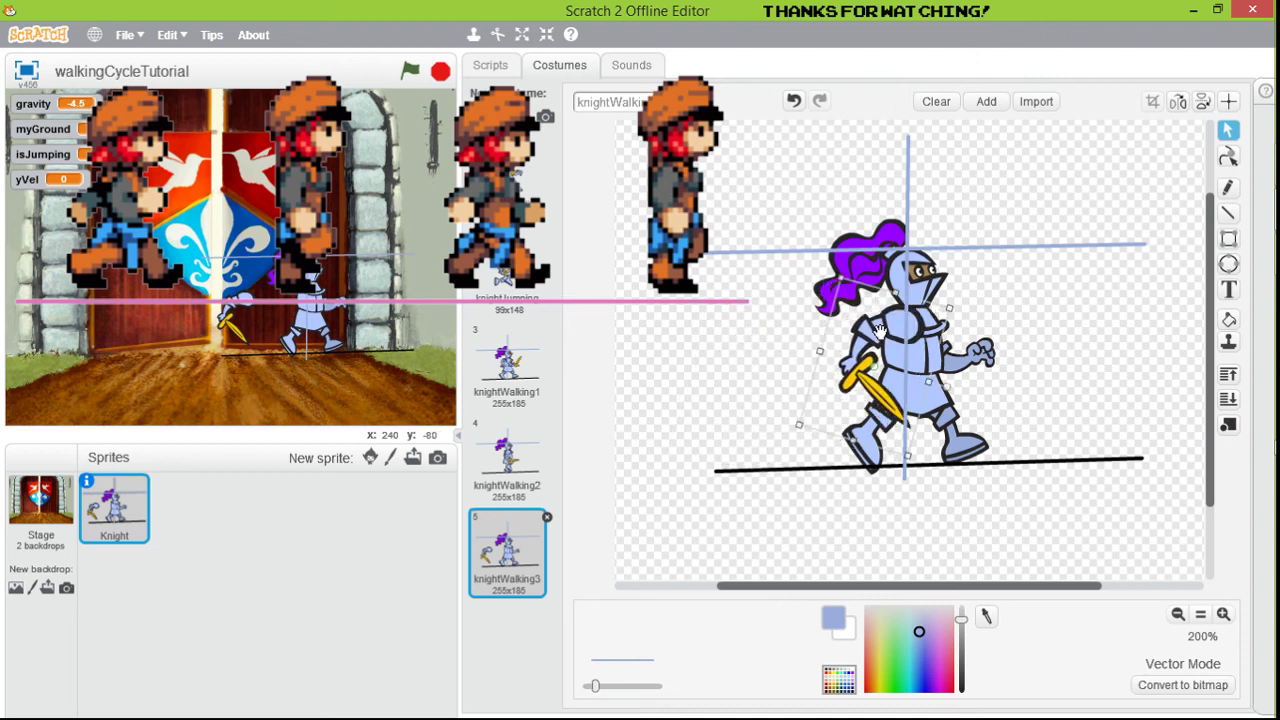
{"action": "left_click_drag", "start_coordinate": [879, 330], "coordinate": [878, 331]}
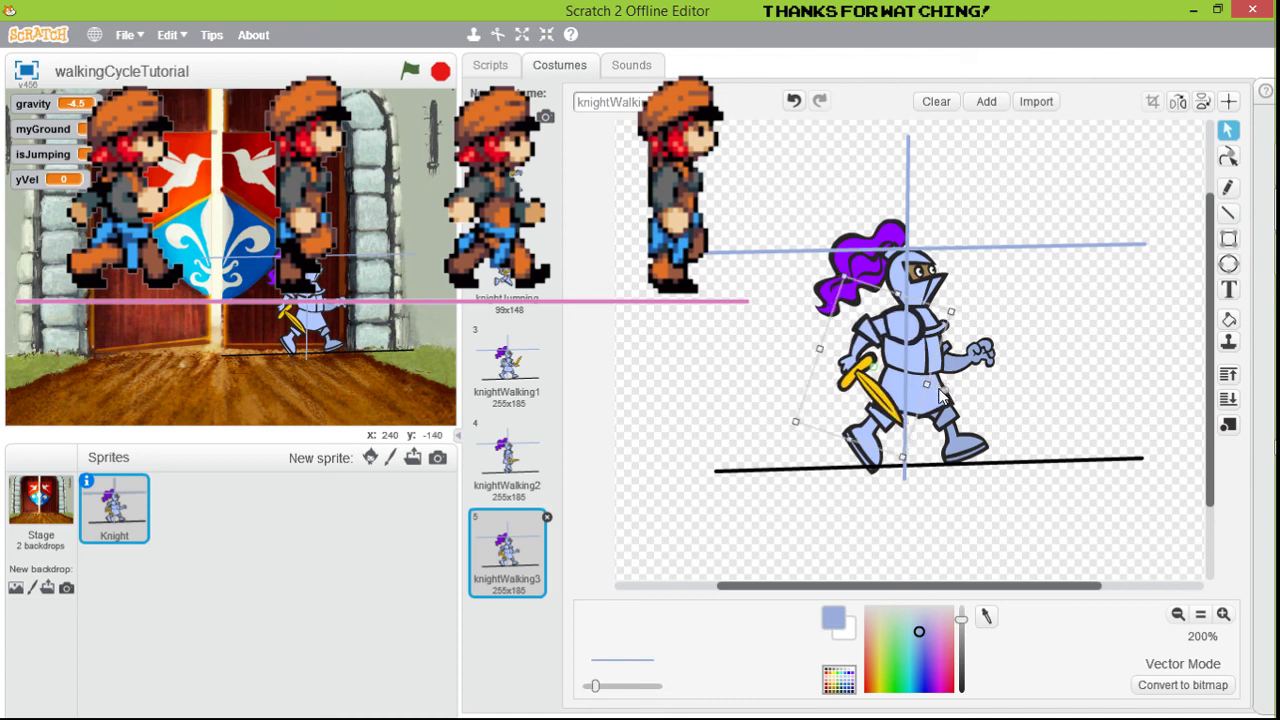
{"action": "left_click_drag", "start_coordinate": [892, 327], "coordinate": [880, 323]}
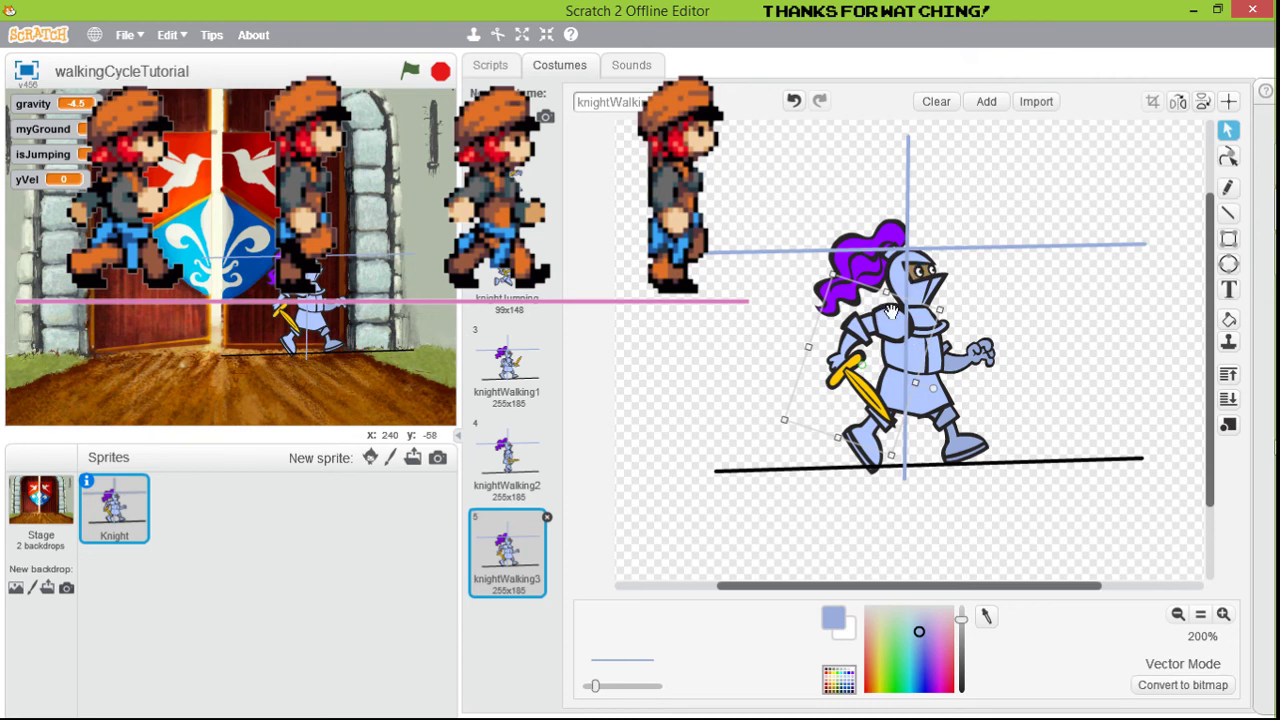
{"action": "left_click", "coordinate": [505, 384]}
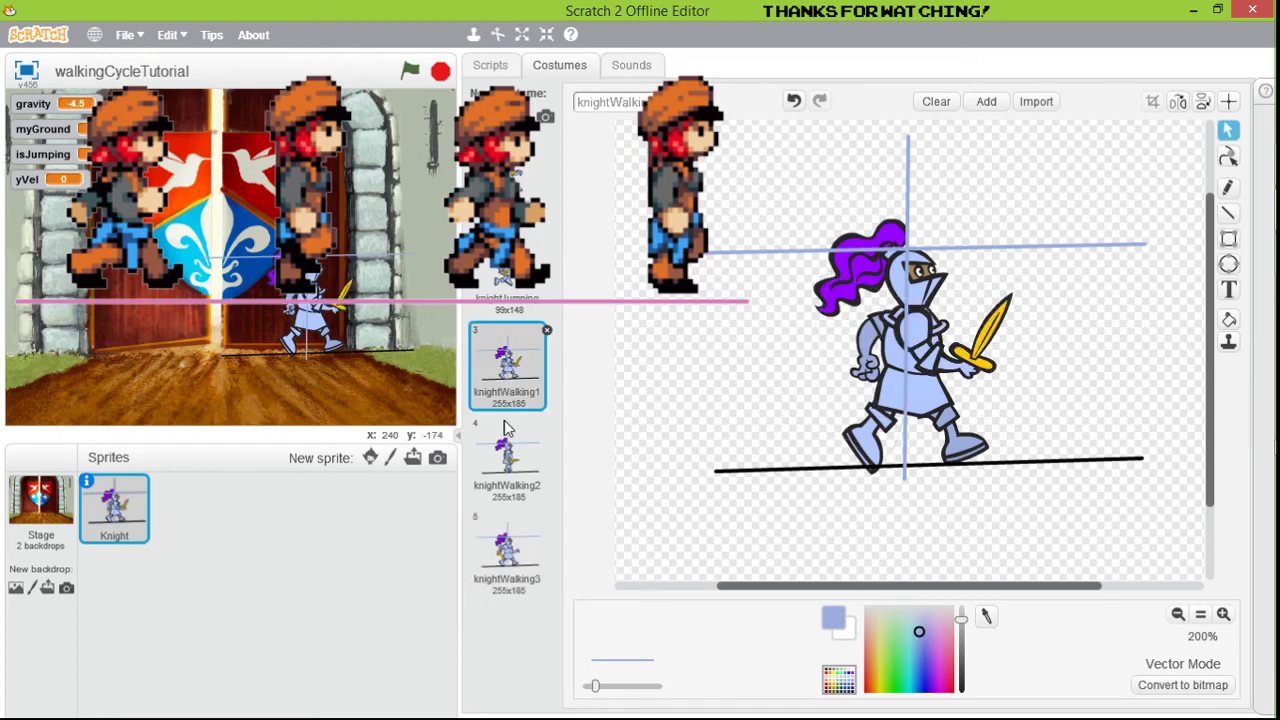
{"action": "left_click", "coordinate": [515, 467]}
{"action": "left_click", "coordinate": [506, 553]}
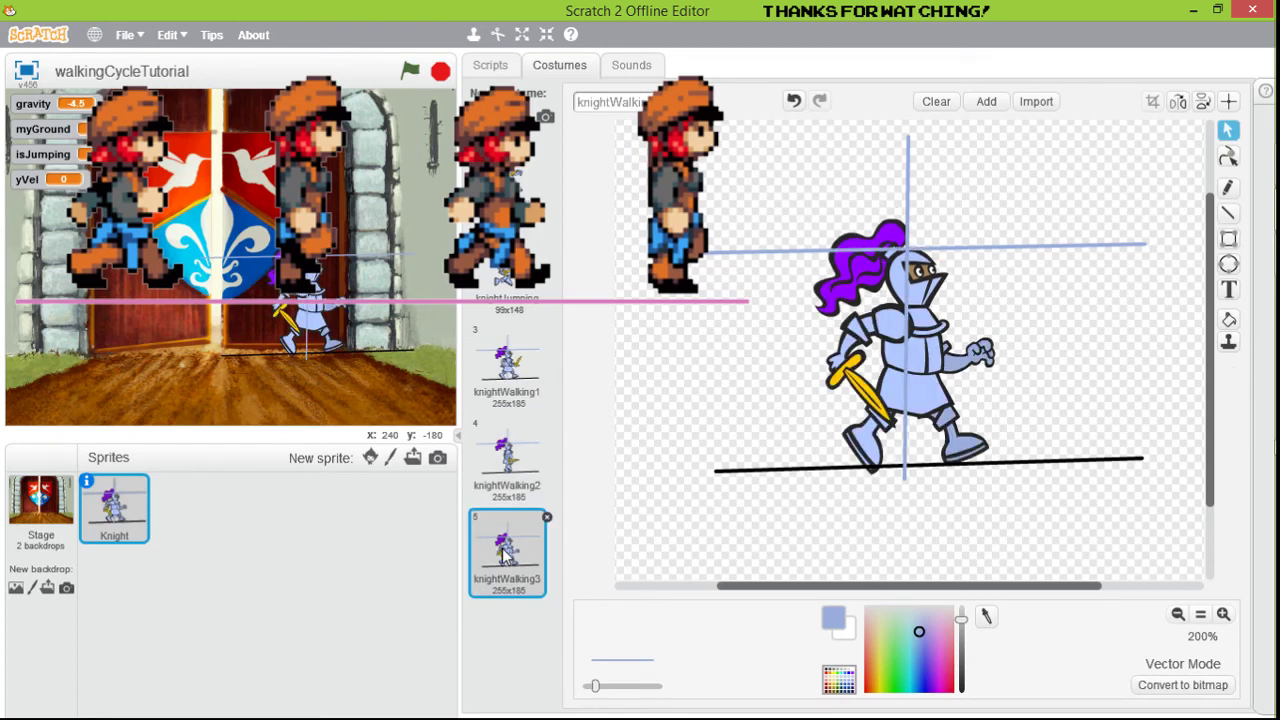
- In knightWalking3, bring the lighter leg from behind the body to the front and rotate it counter-clockwise into a forward step
{"action": "left_click", "coordinate": [872, 455]}
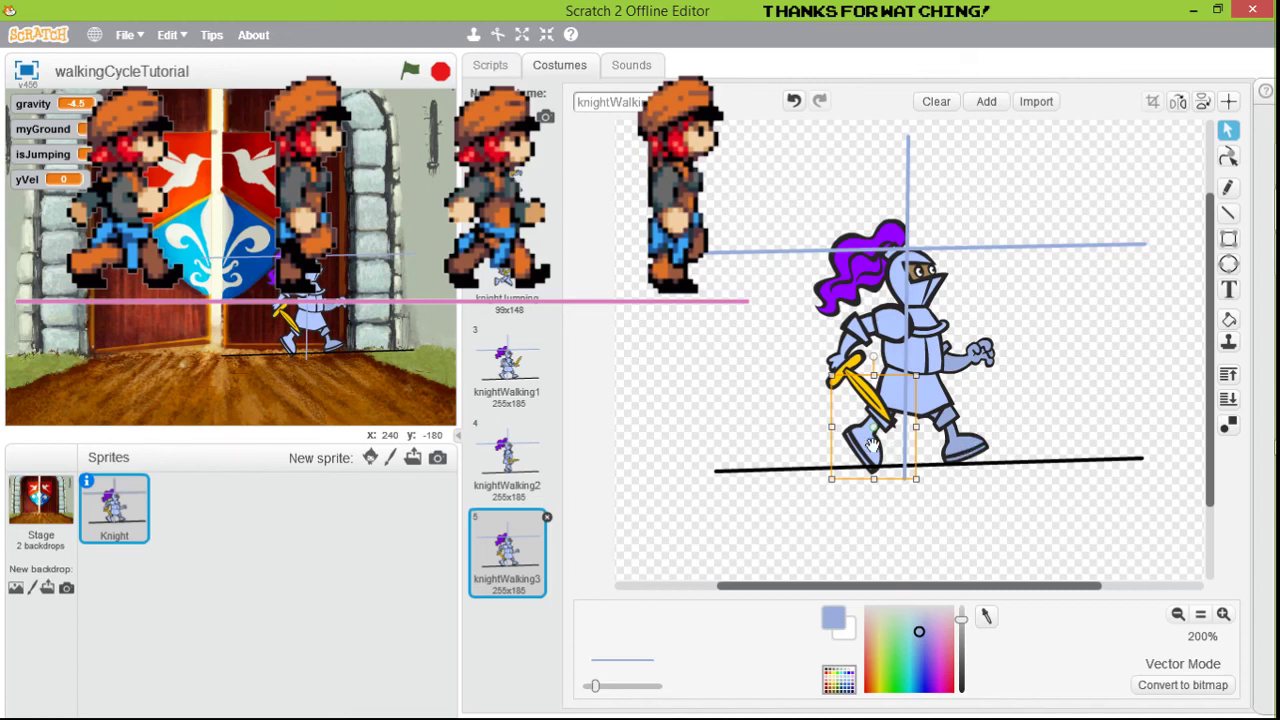
{"action": "left_click_drag", "start_coordinate": [872, 447], "coordinate": [955, 463]}
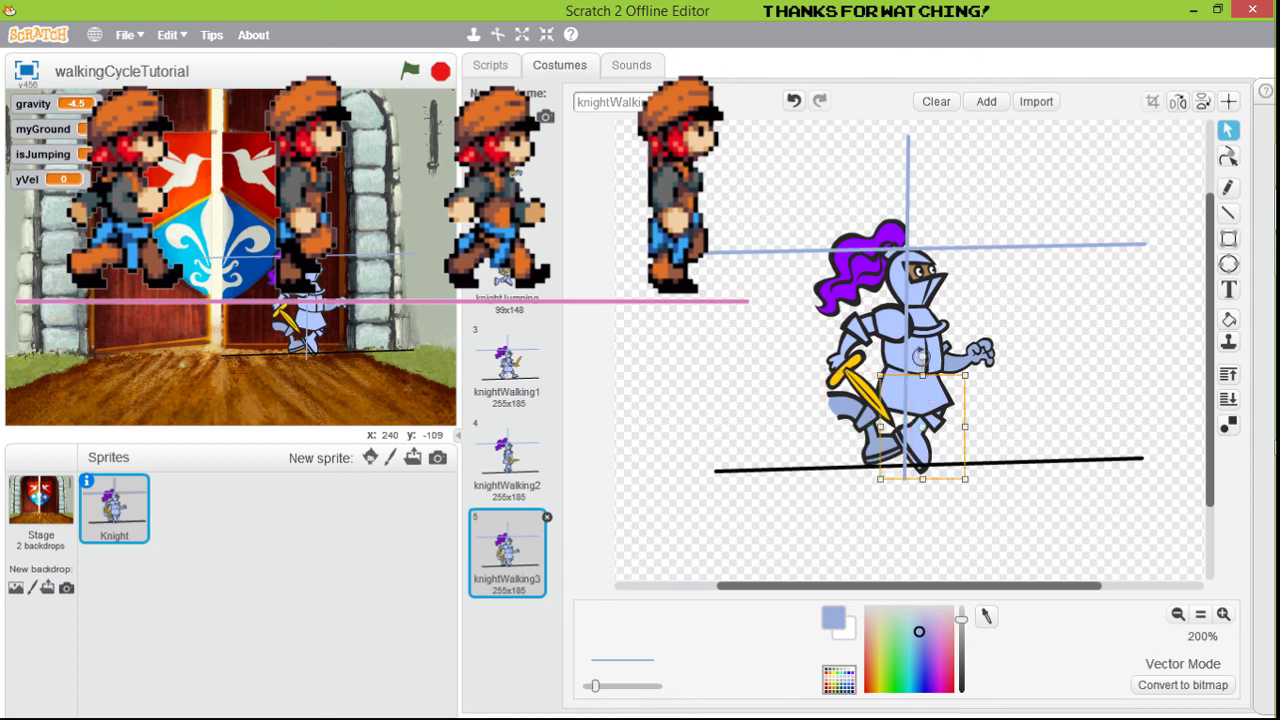
{"action": "left_click_drag", "start_coordinate": [921, 356], "coordinate": [942, 359]}
{"action": "left_click_drag", "start_coordinate": [950, 444], "coordinate": [987, 451]}
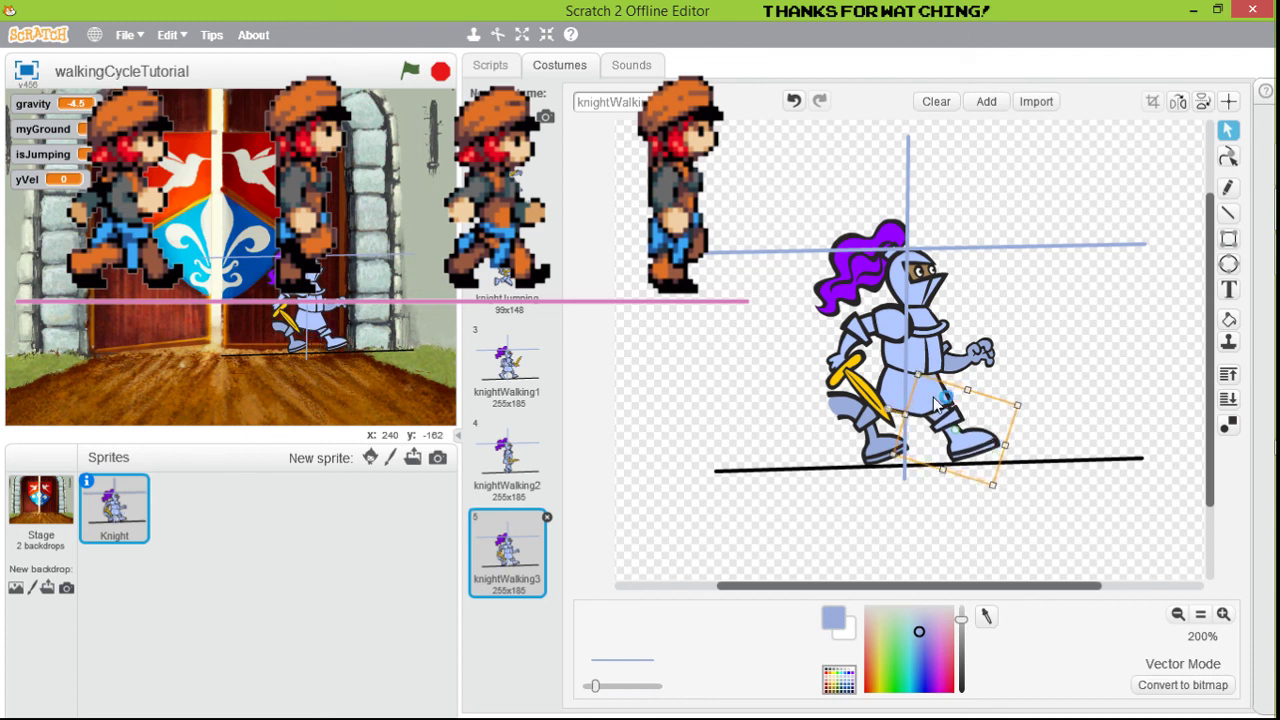
- Rotate the darker leg clockwise and place it behind the body with its toe on the ground line, fine-tuning both legs
{"action": "left_click", "coordinate": [851, 418]}
{"action": "left_click_drag", "start_coordinate": [915, 360], "coordinate": [965, 380]}
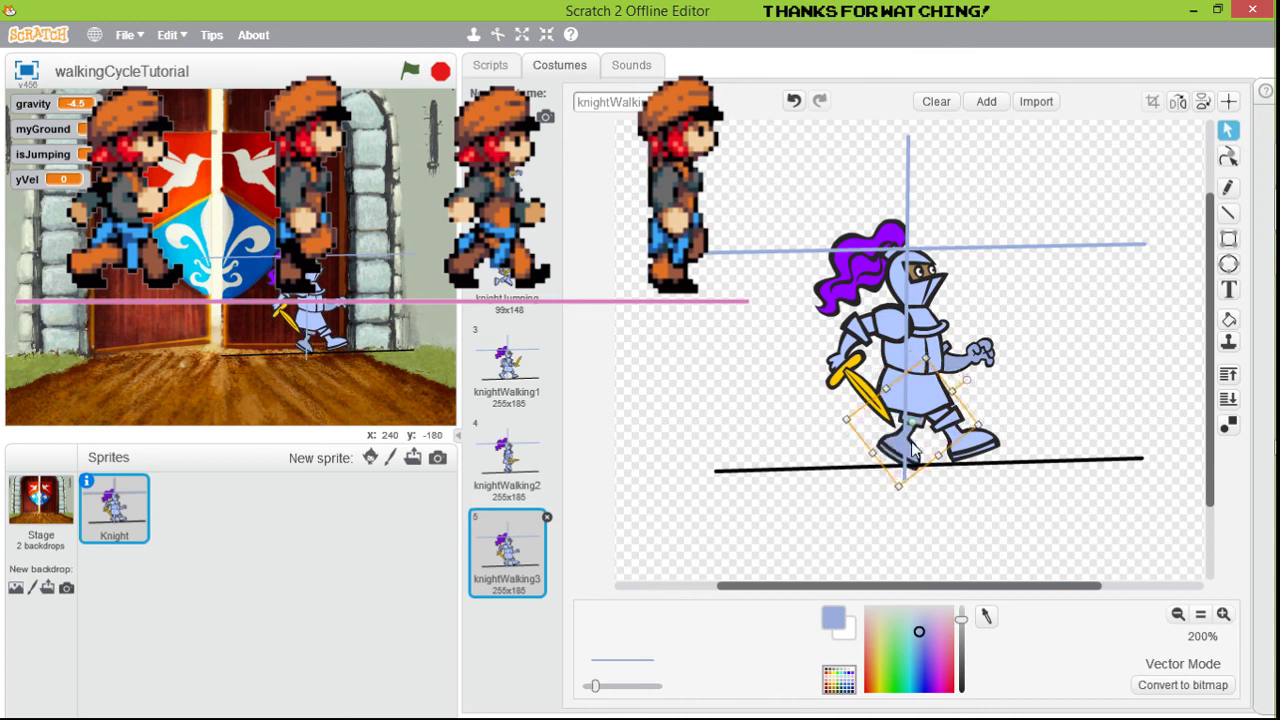
{"action": "left_click_drag", "start_coordinate": [920, 448], "coordinate": [894, 451]}
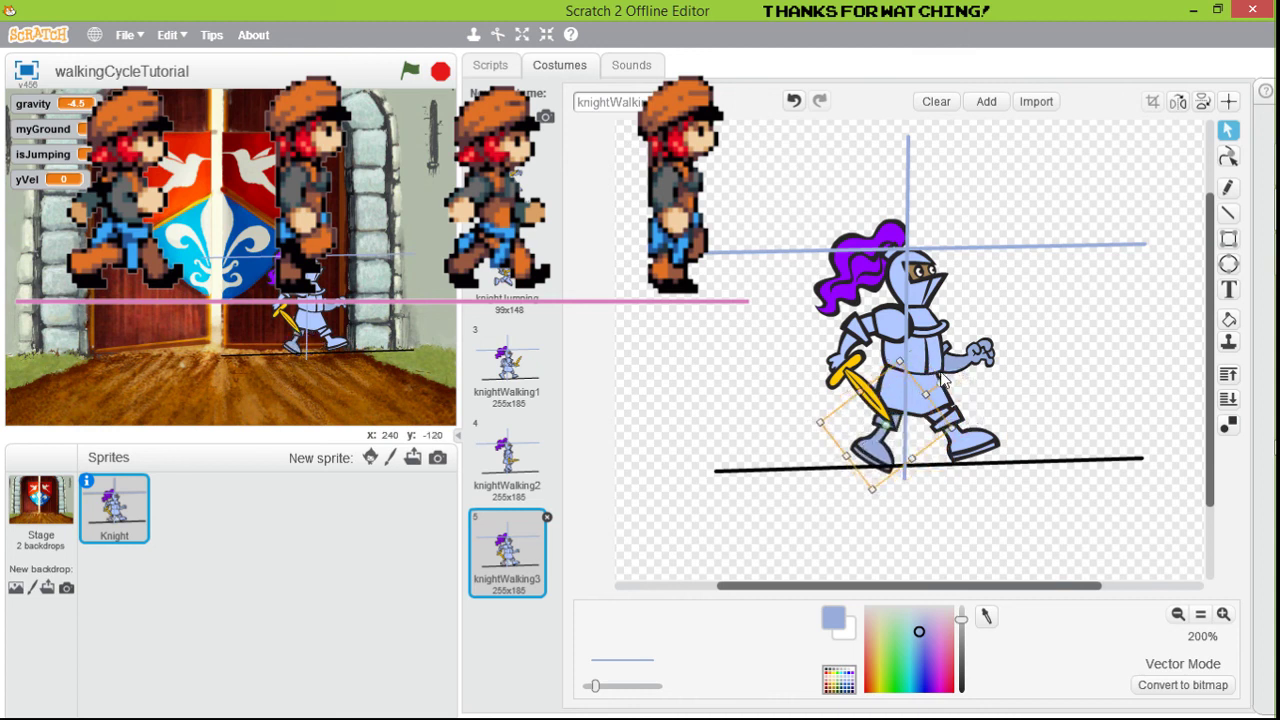
{"action": "left_click_drag", "start_coordinate": [940, 375], "coordinate": [951, 392]}
{"action": "left_click_drag", "start_coordinate": [872, 444], "coordinate": [876, 441]}
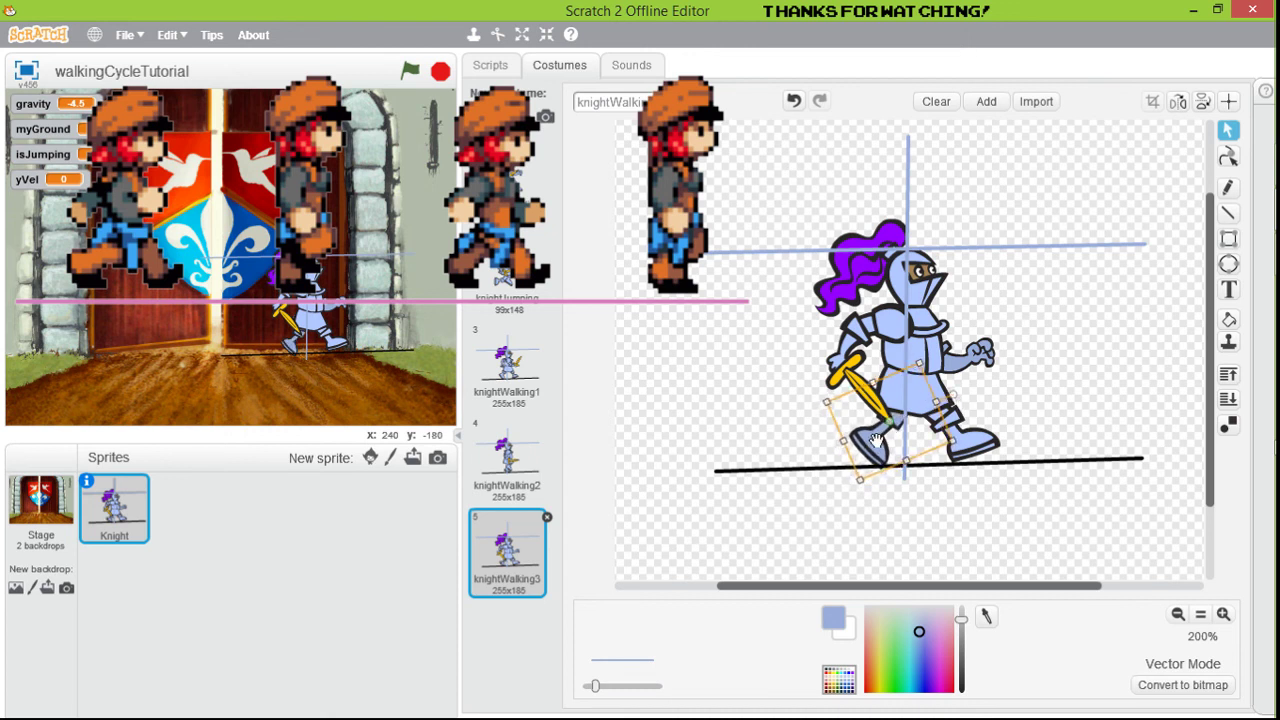
{"action": "left_click_drag", "start_coordinate": [876, 441], "coordinate": [874, 442]}
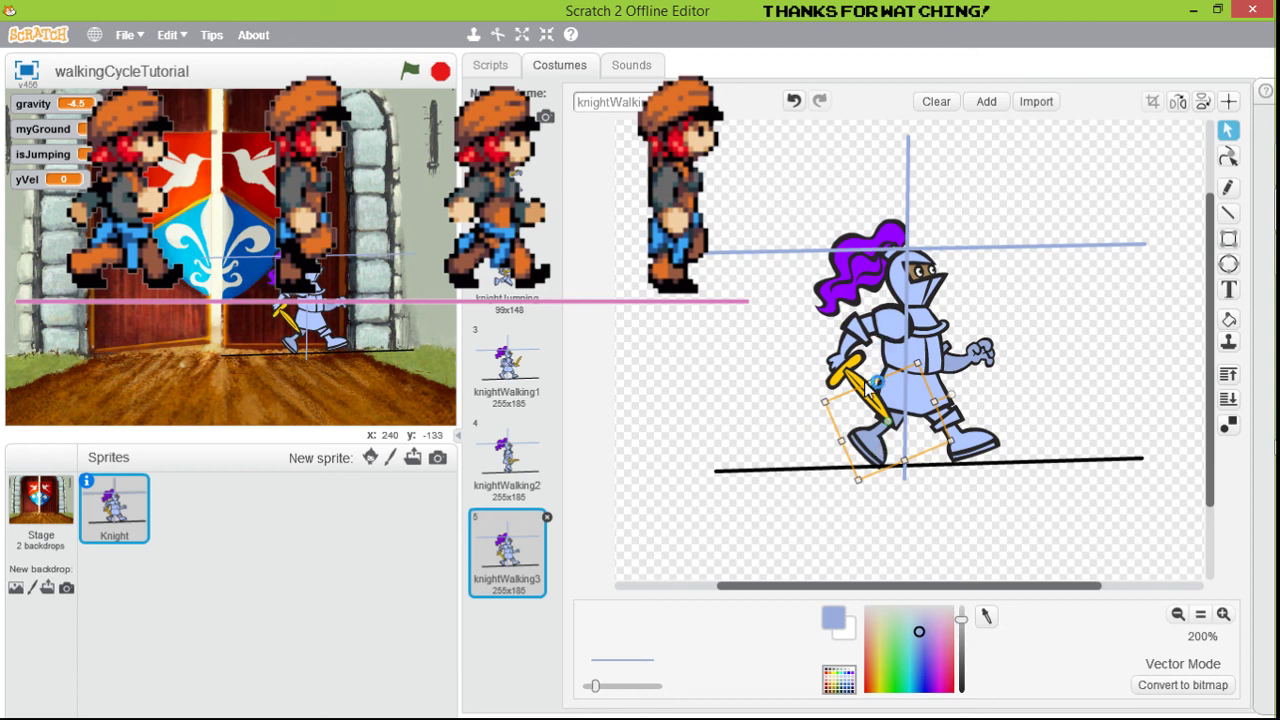
{"action": "left_click", "coordinate": [983, 448]}
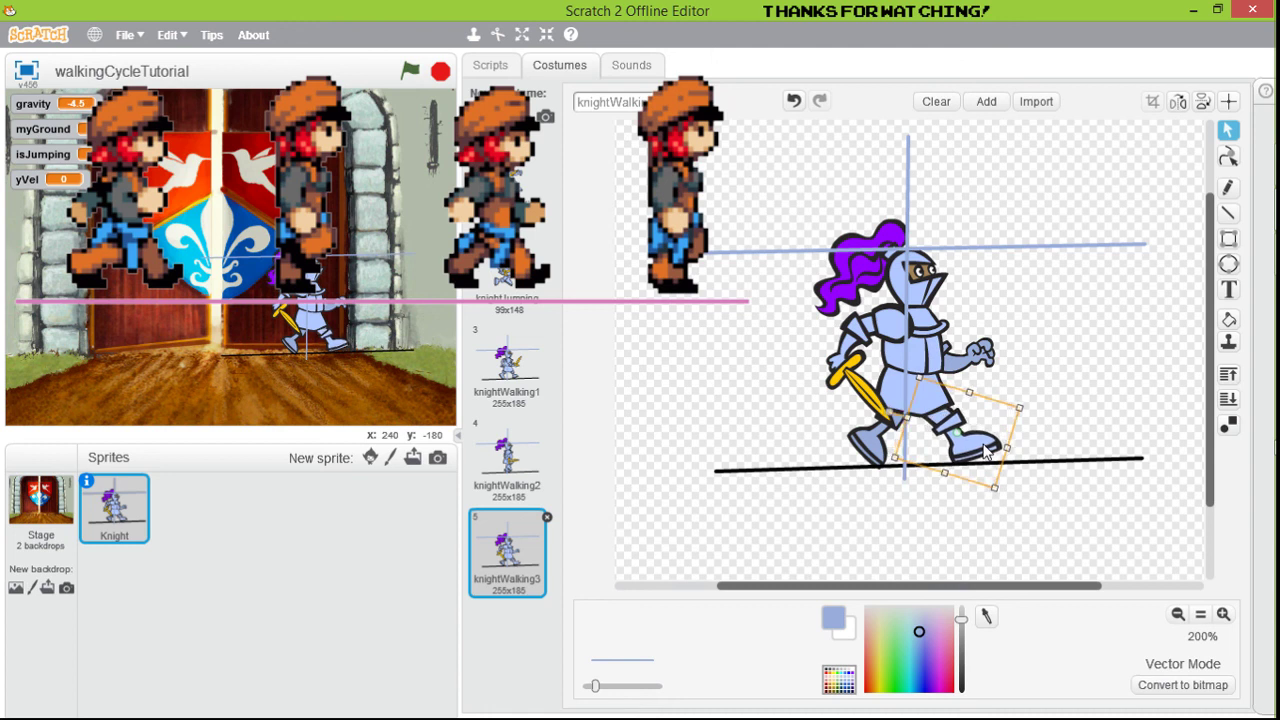
{"action": "left_click", "coordinate": [895, 387]}
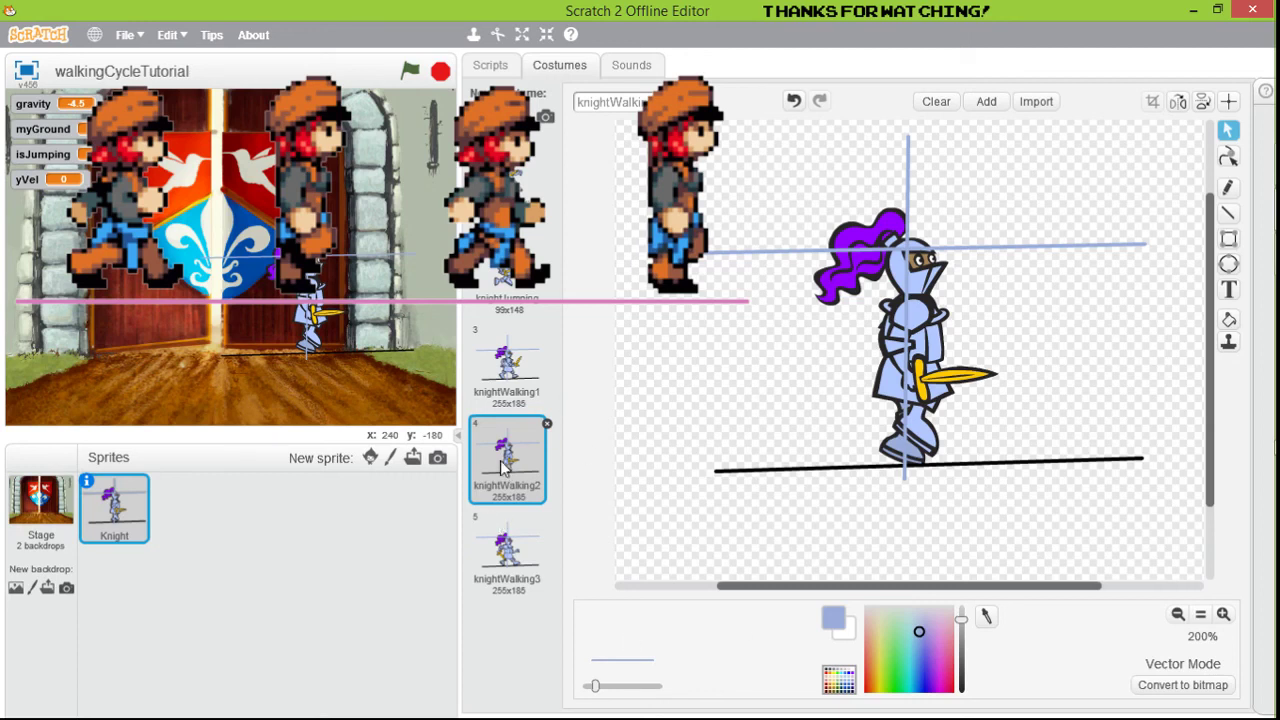
- Duplicate the knightWalking2 costume as the basis for the fourth walking pose
{"action": "right_click", "coordinate": [505, 466]}
{"action": "left_click", "coordinate": [513, 472]}
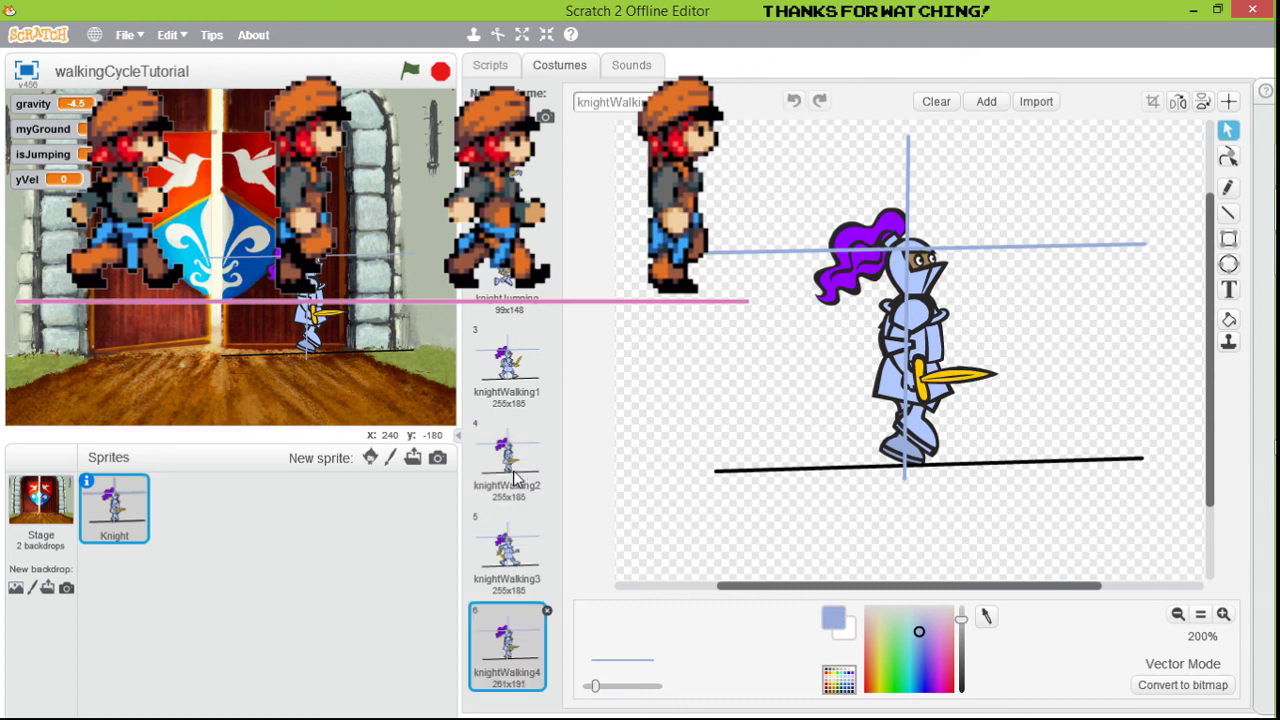
{"action": "left_click", "coordinate": [510, 660]}
- In knightWalking4, swap the positions and angles of the two legs under the body, undoing the last leg adjustment
{"action": "left_click", "coordinate": [912, 430]}
{"action": "left_click_drag", "start_coordinate": [908, 431], "coordinate": [893, 437]}
{"action": "left_click", "coordinate": [921, 462]}
{"action": "mouse_move", "coordinate": [905, 470]}
{"action": "left_mouse_down"}
{"action": "mouse_move", "coordinate": [930, 455]}
{"action": "mouse_move", "coordinate": [898, 441]}
{"action": "mouse_move", "coordinate": [910, 445]}
{"action": "left_mouse_up"}
{"action": "key", "text": "ctrl+z"}
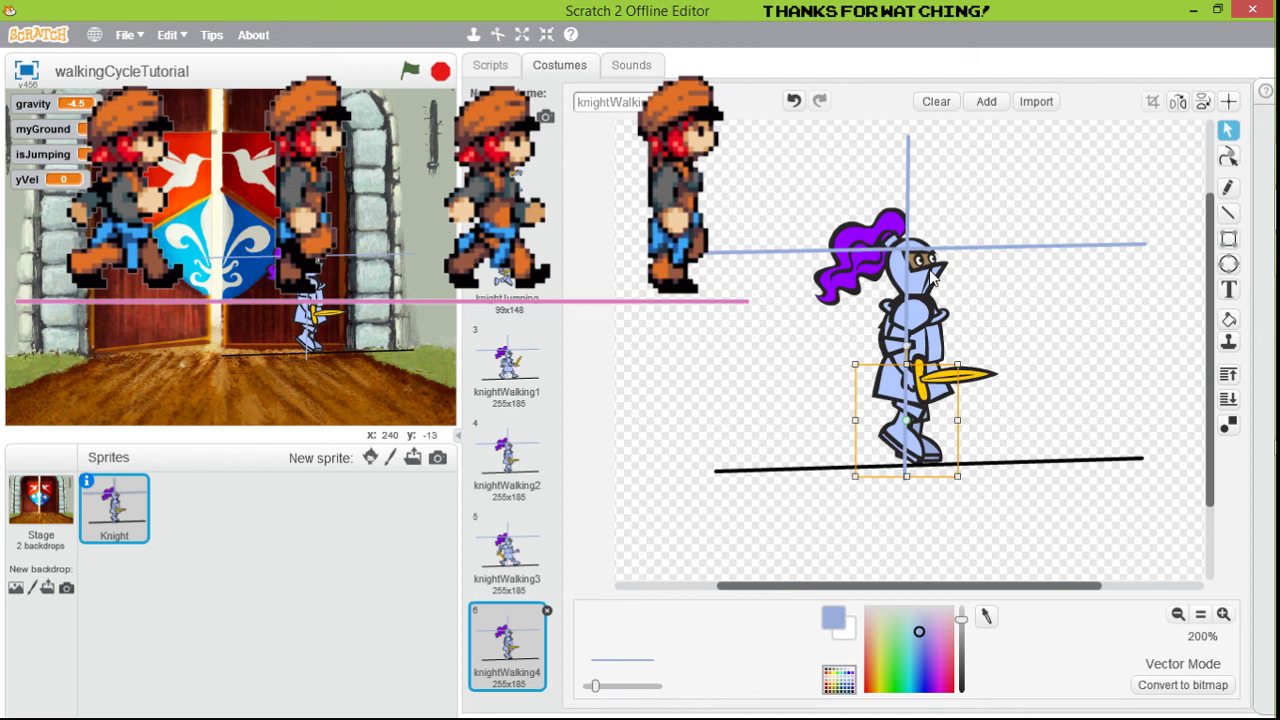
- Review the walking costumes and delete the horizontal, vertical and ground guide lines from knightWalking1
{"action": "left_click", "coordinate": [505, 560]}
{"action": "left_click", "coordinate": [523, 458]}
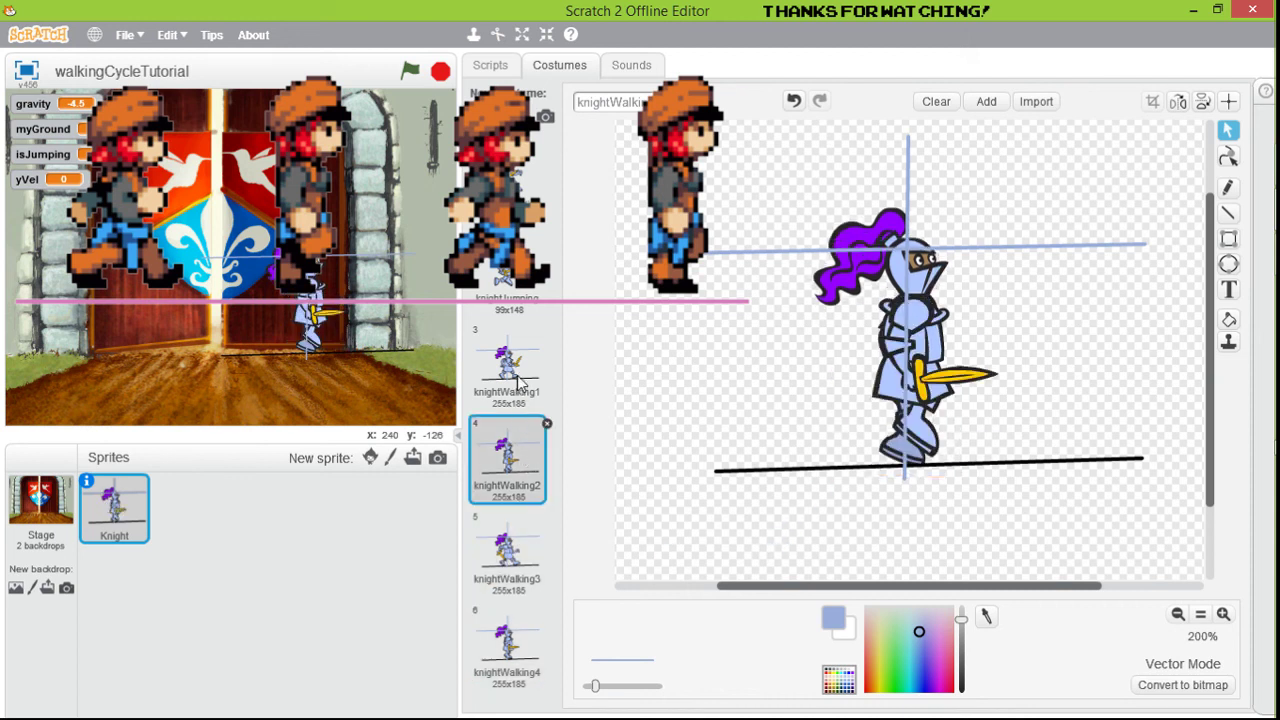
{"action": "left_click", "coordinate": [520, 380]}
{"action": "left_click", "coordinate": [771, 253]}
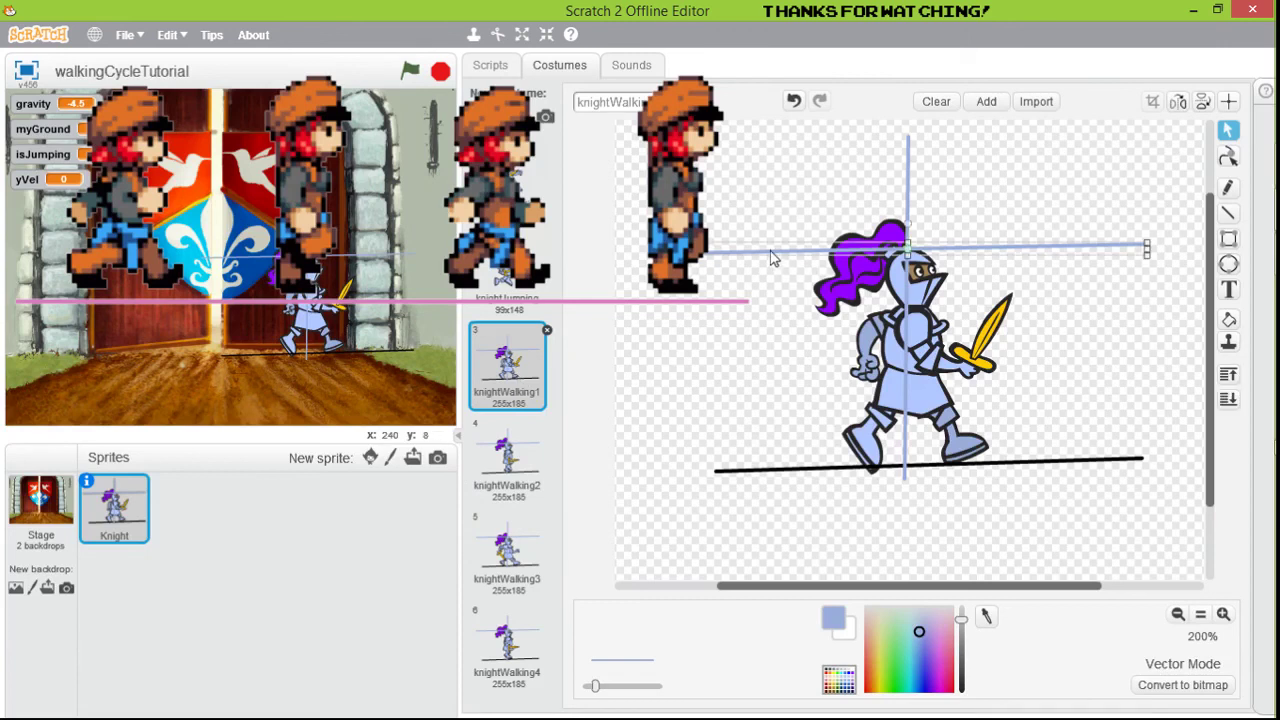
{"action": "key", "text": "Delete"}
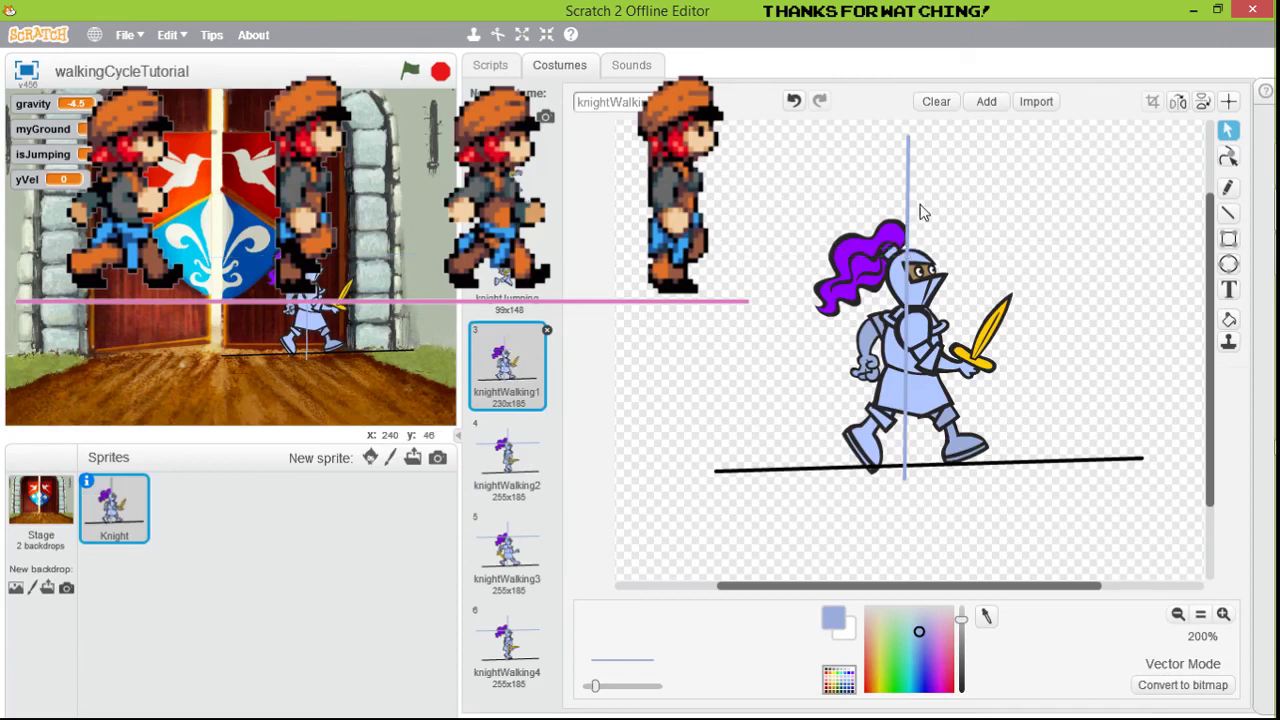
{"action": "left_click", "coordinate": [909, 200]}
{"action": "key", "text": "Delete"}
{"action": "left_click", "coordinate": [820, 466]}
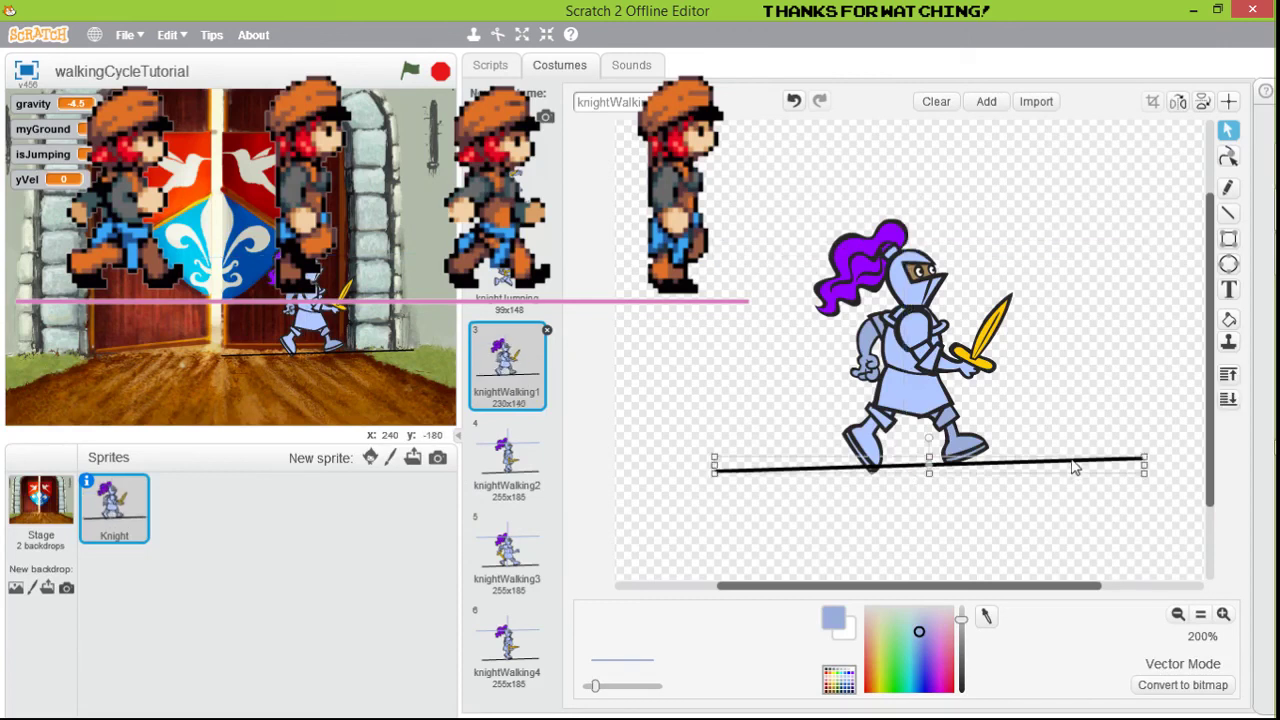
{"action": "key", "text": "Delete"}
- Delete the vertical, horizontal and ground guide lines from the knightWalking2 costume
{"action": "left_click", "coordinate": [507, 458]}
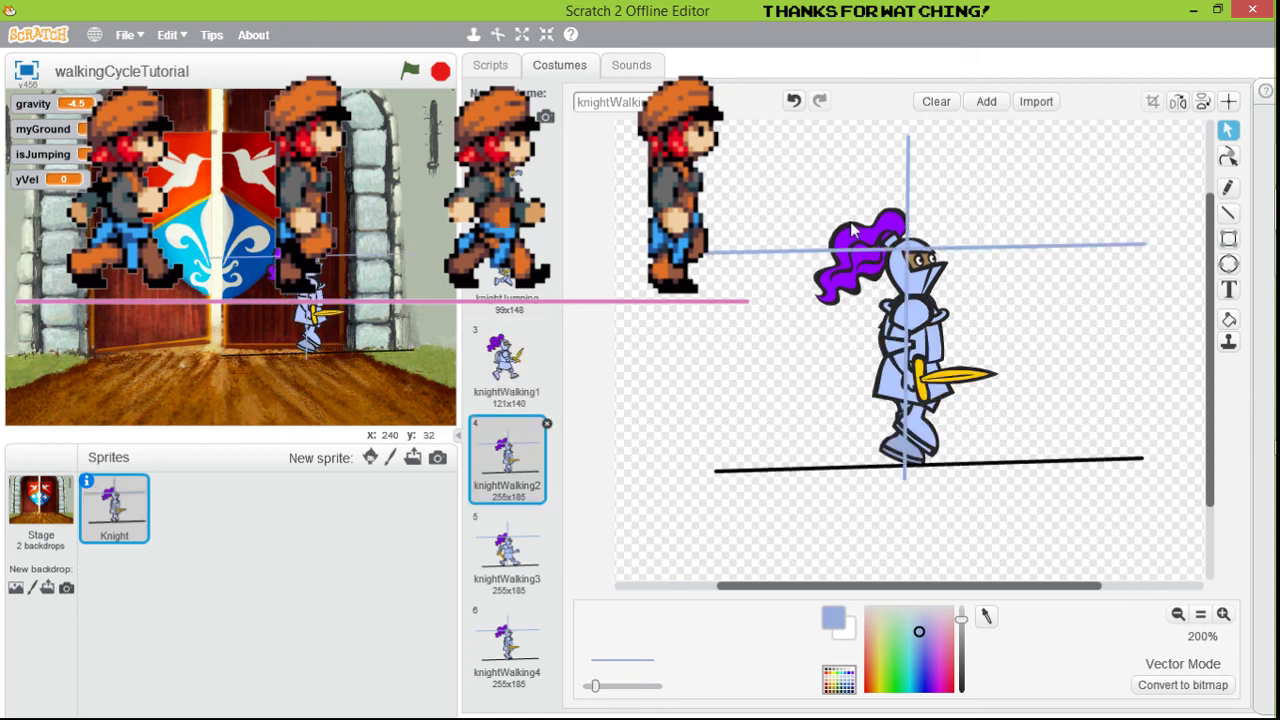
{"action": "left_click", "coordinate": [909, 196]}
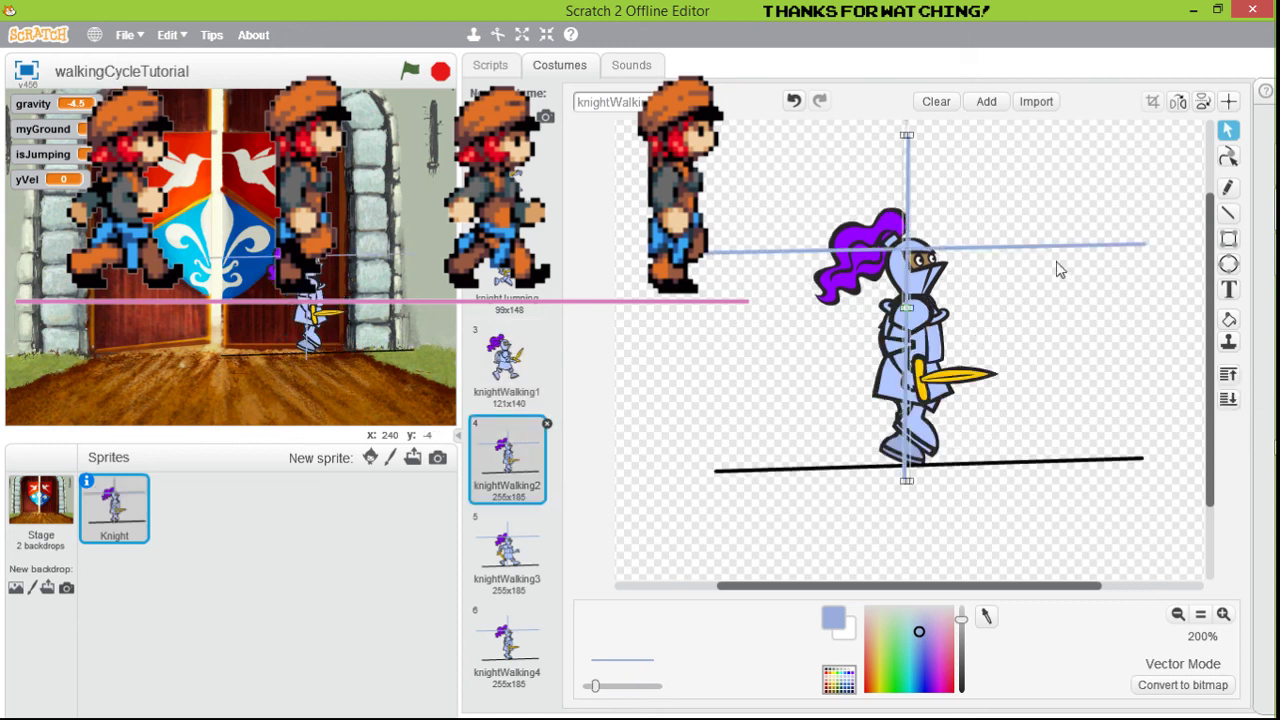
{"action": "key", "text": "Delete"}
{"action": "left_click", "coordinate": [1049, 249]}
{"action": "key", "text": "Delete"}
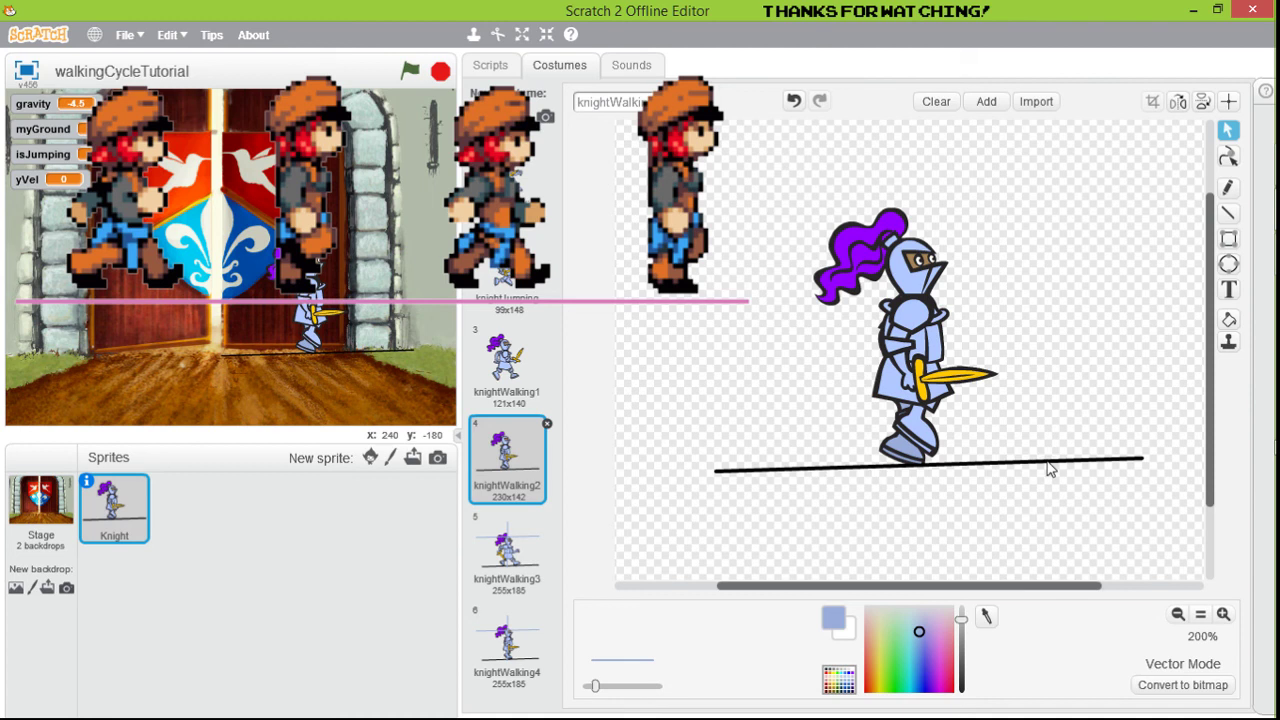
{"action": "left_click", "coordinate": [1049, 465]}
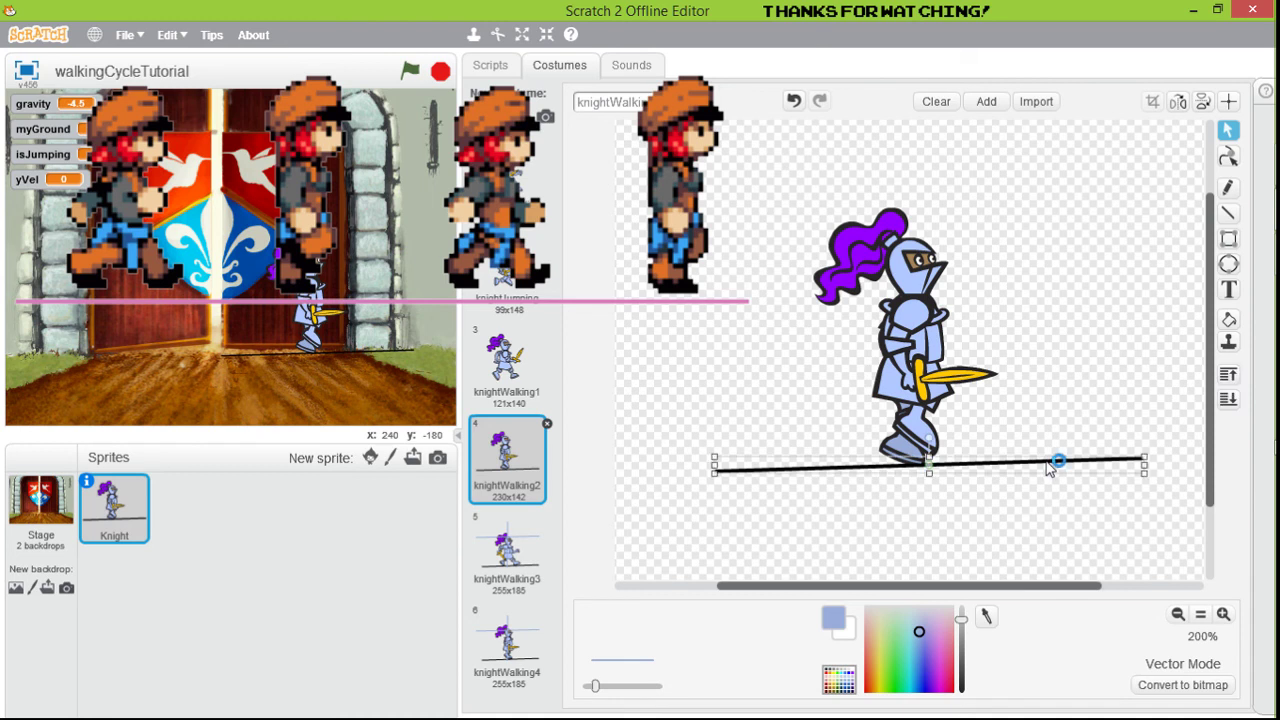
- Delete the vertical, horizontal and ground guide lines from the knightWalking3 costume
{"action": "left_click", "coordinate": [510, 553]}
{"action": "left_click", "coordinate": [910, 199]}
{"action": "key", "text": "Delete"}
{"action": "left_click", "coordinate": [995, 247]}
{"action": "key", "text": "Delete"}
{"action": "left_click", "coordinate": [772, 469]}
{"action": "key", "text": "Delete"}
- Delete the horizontal, vertical and ground guide lines from knightWalking4, and open the Knight sprite's scripts
{"action": "left_click", "coordinate": [505, 648]}
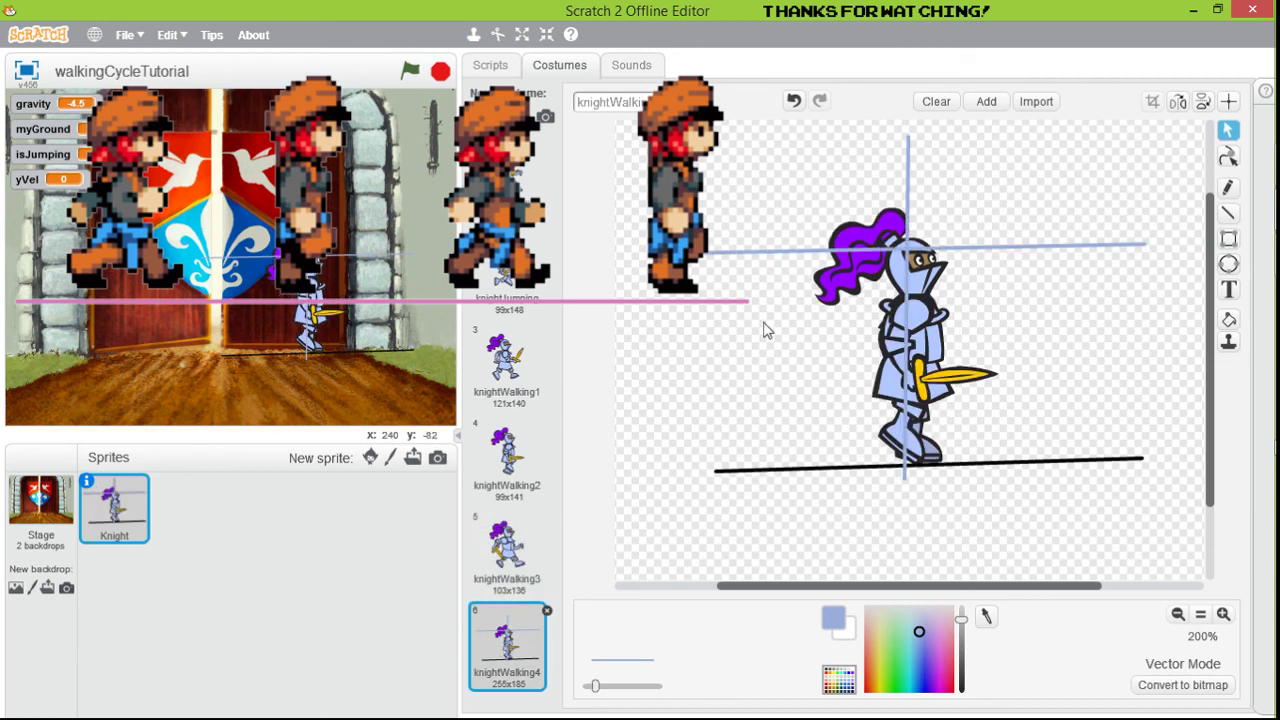
{"action": "left_click", "coordinate": [780, 250]}
{"action": "key", "text": "Delete"}
{"action": "left_click", "coordinate": [908, 183]}
{"action": "key", "text": "Delete"}
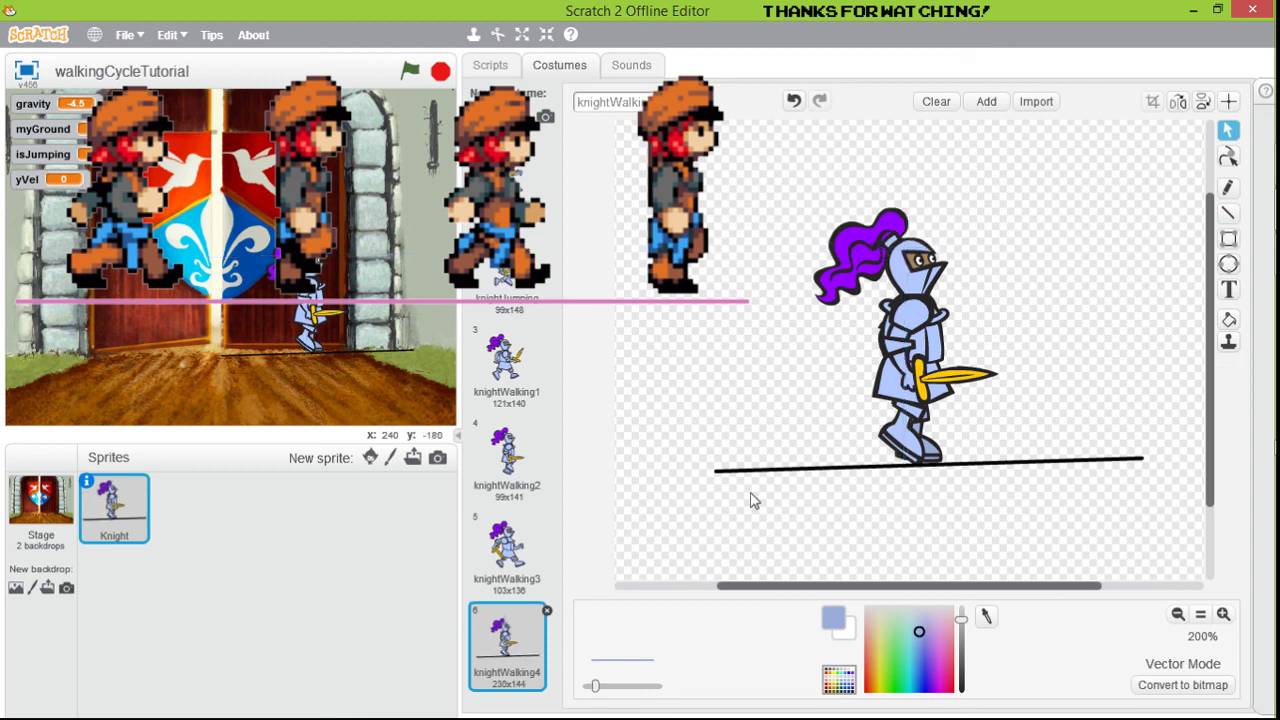
{"action": "left_click", "coordinate": [753, 470]}
{"action": "key", "text": "Delete"}
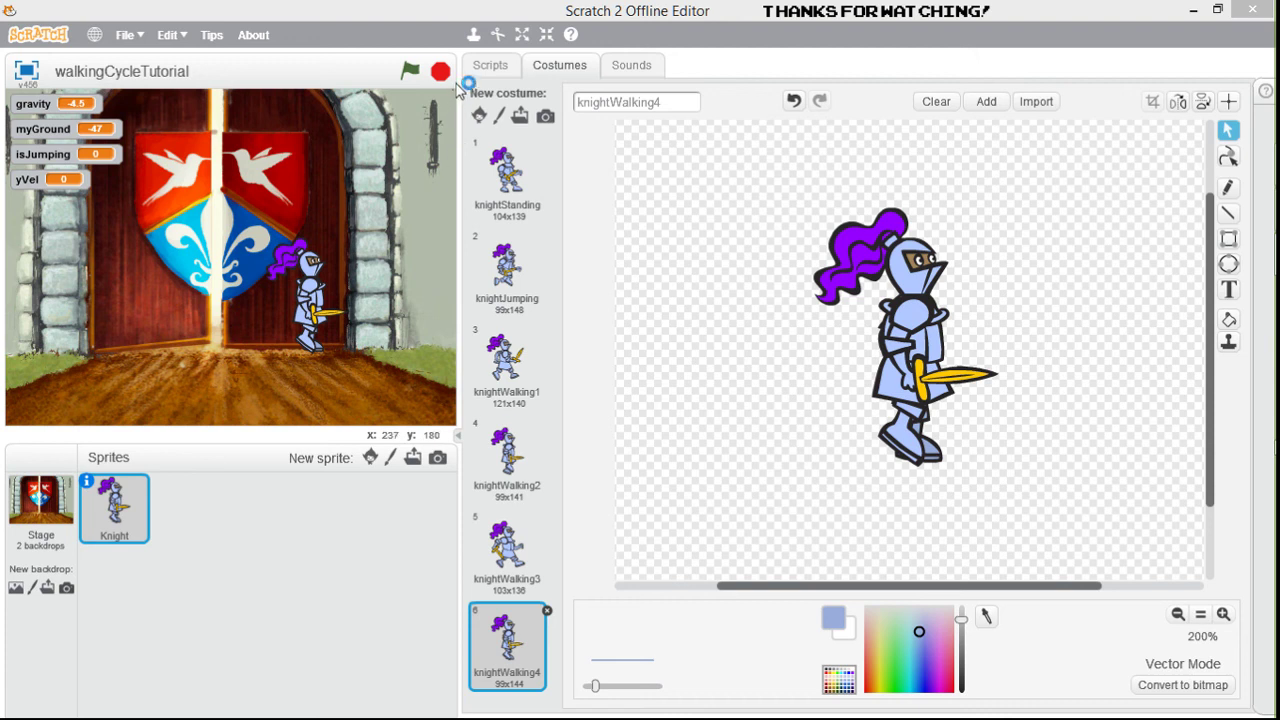
{"action": "left_click", "coordinate": [490, 65]}
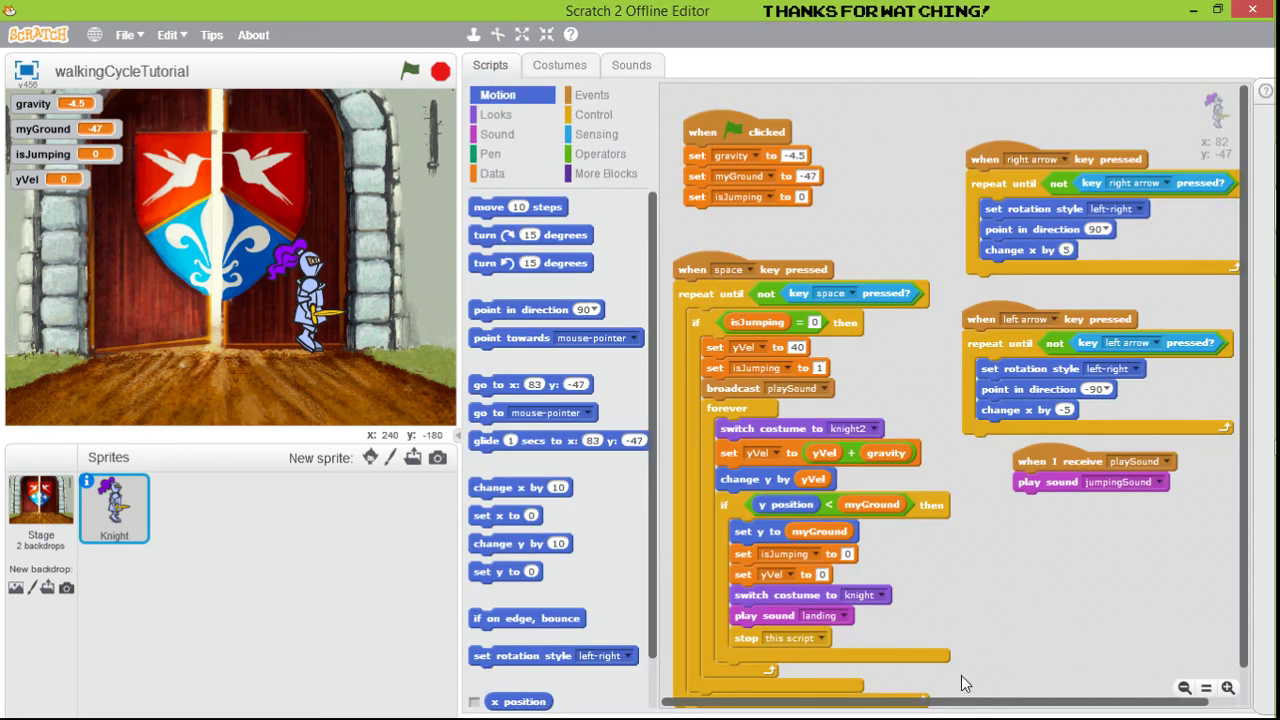